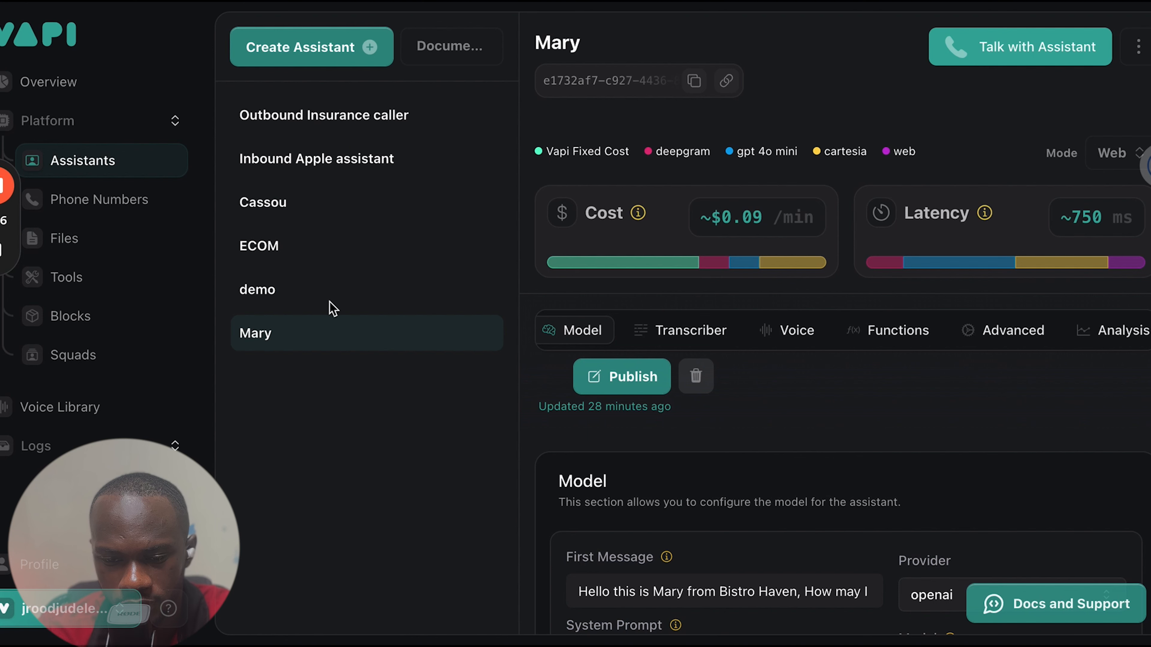
Open the phone numbers section and view the assistants available for the TEST number's inbound settings
left_click(272, 332)
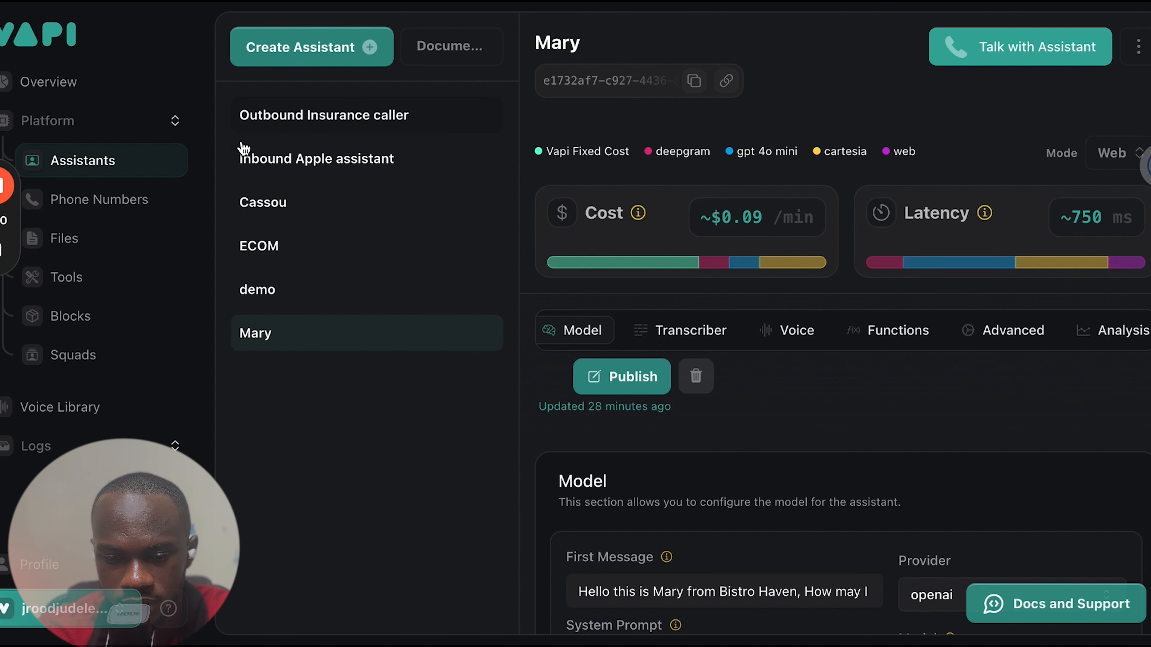
left_click(106, 201)
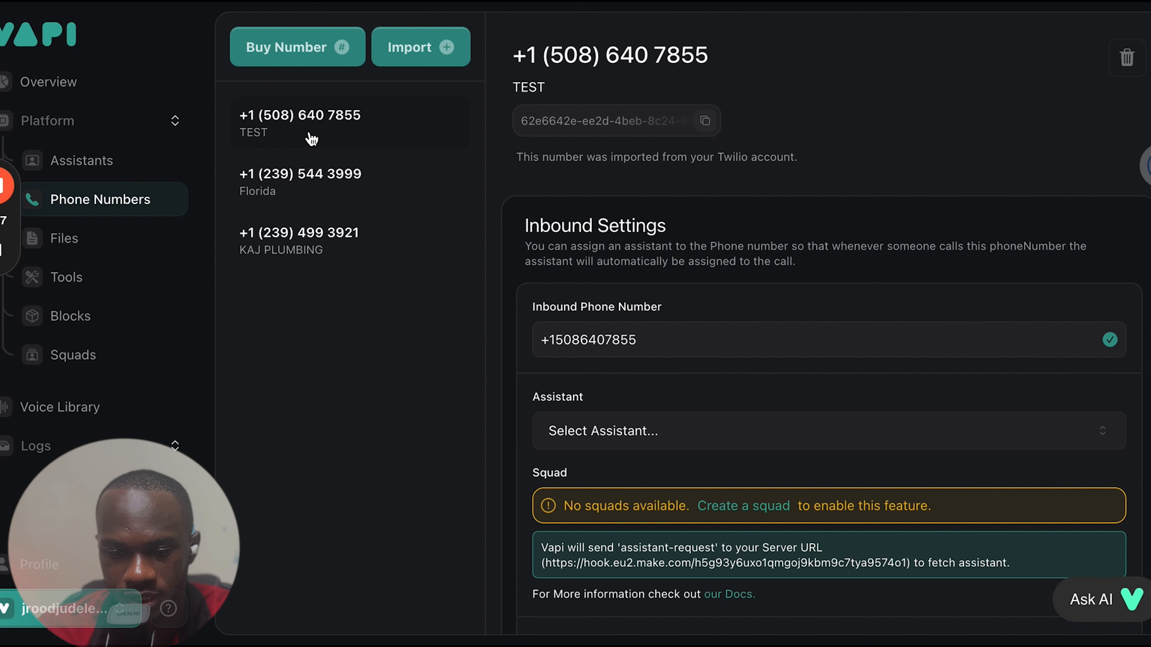
scroll(655, 368, "down", 2)
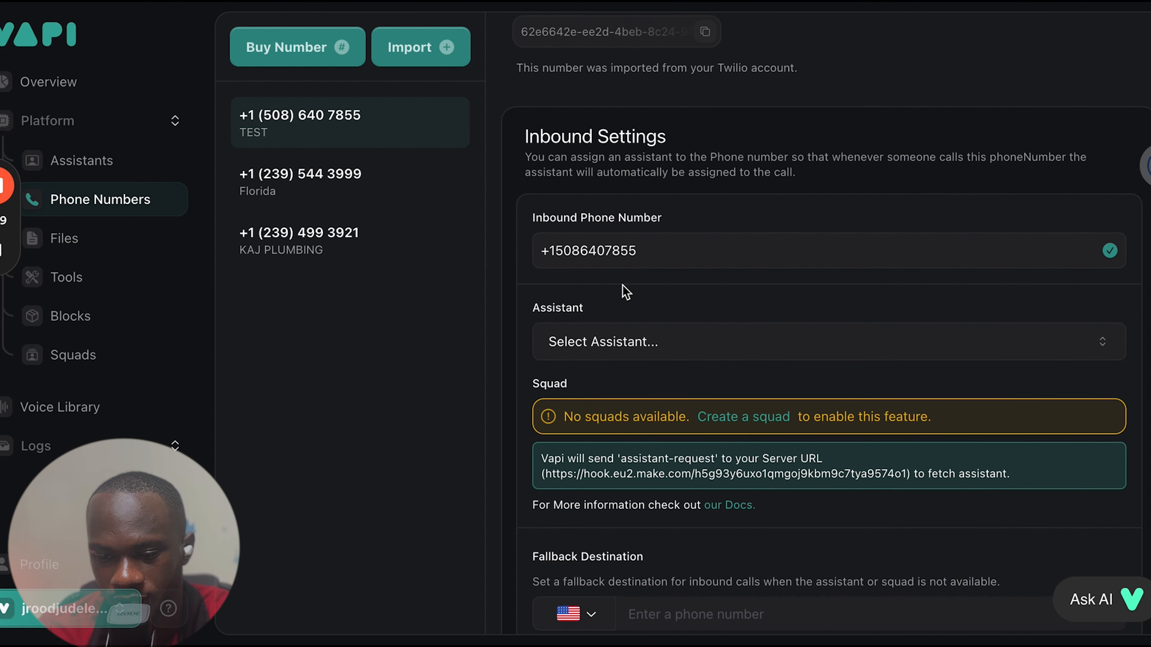
scroll(602, 265, "down", 2)
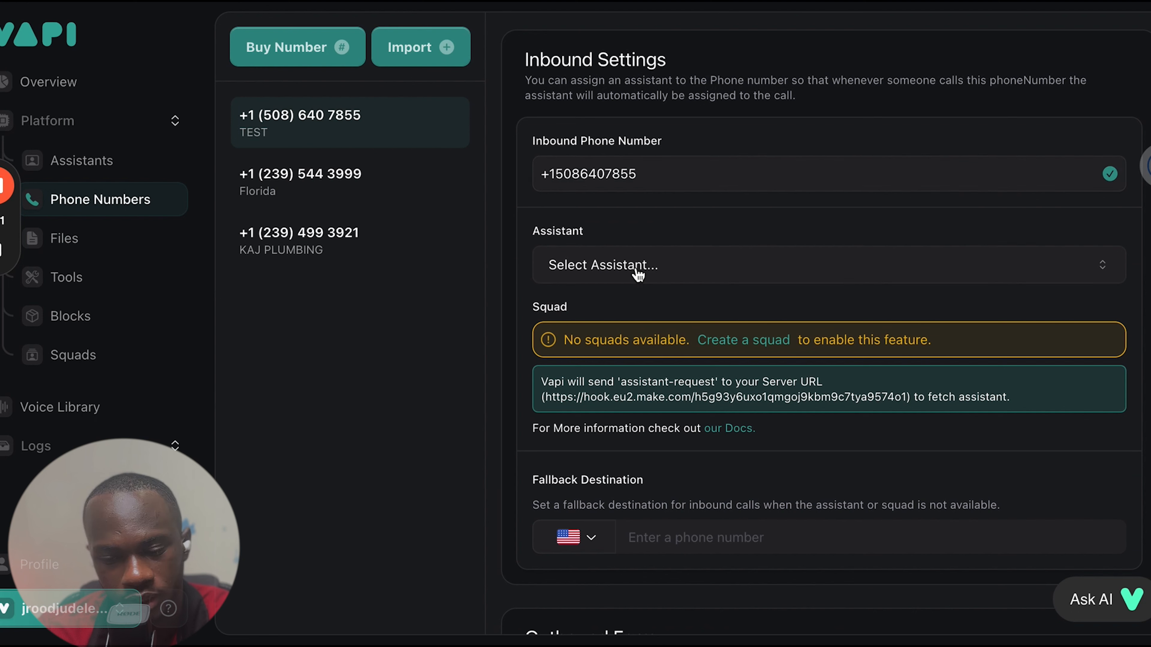
left_click(639, 272)
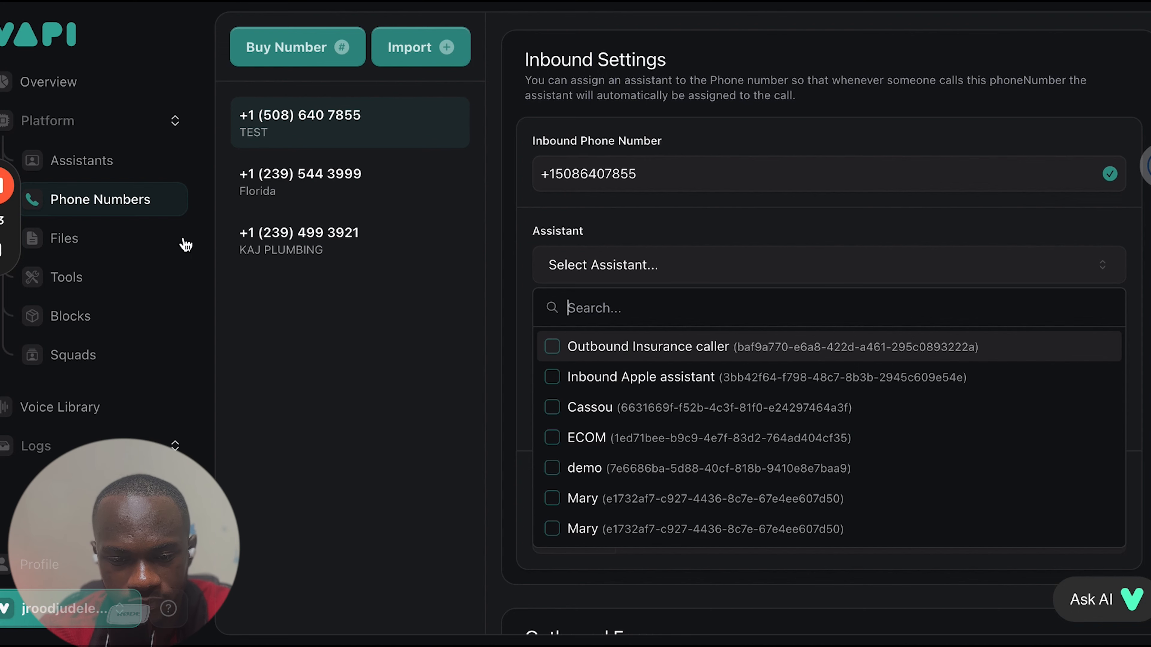
Look through the platform's Files, Tools, Blocks and Squads sections
left_click(86, 244)
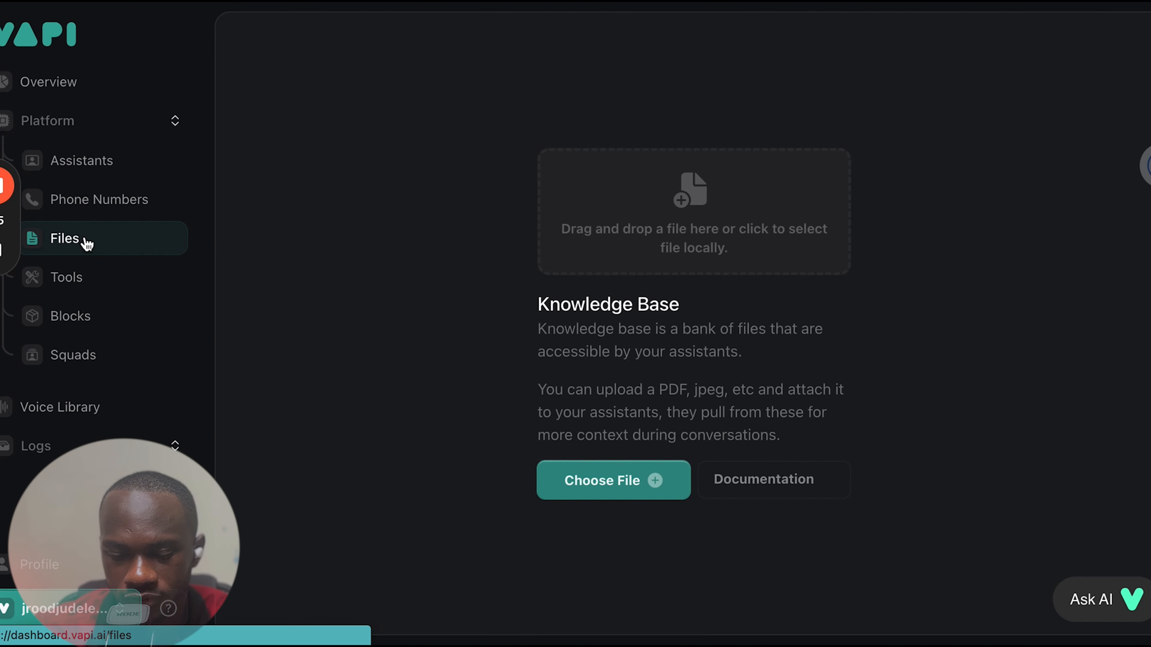
left_click(56, 284)
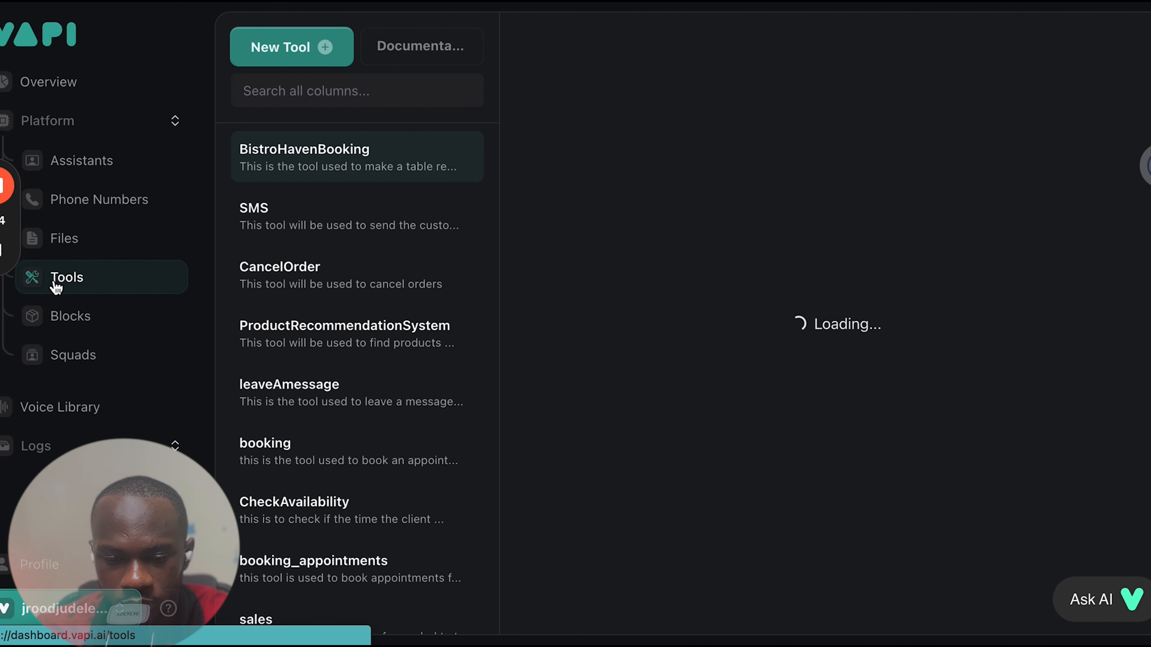
left_click(68, 317)
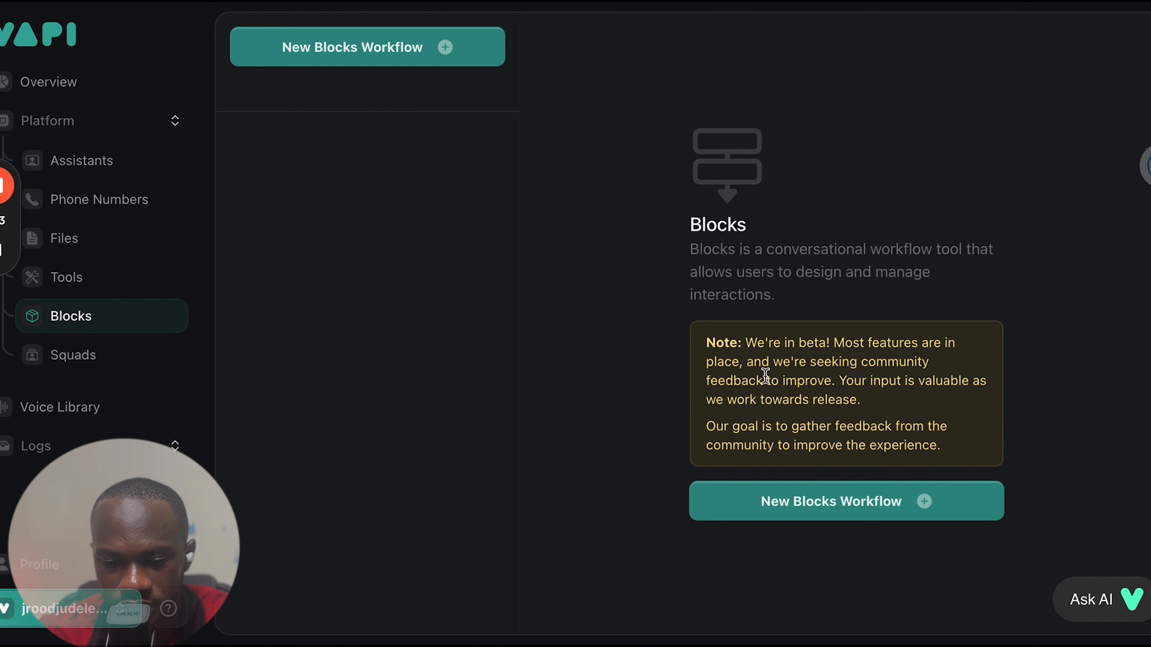
left_click(77, 352)
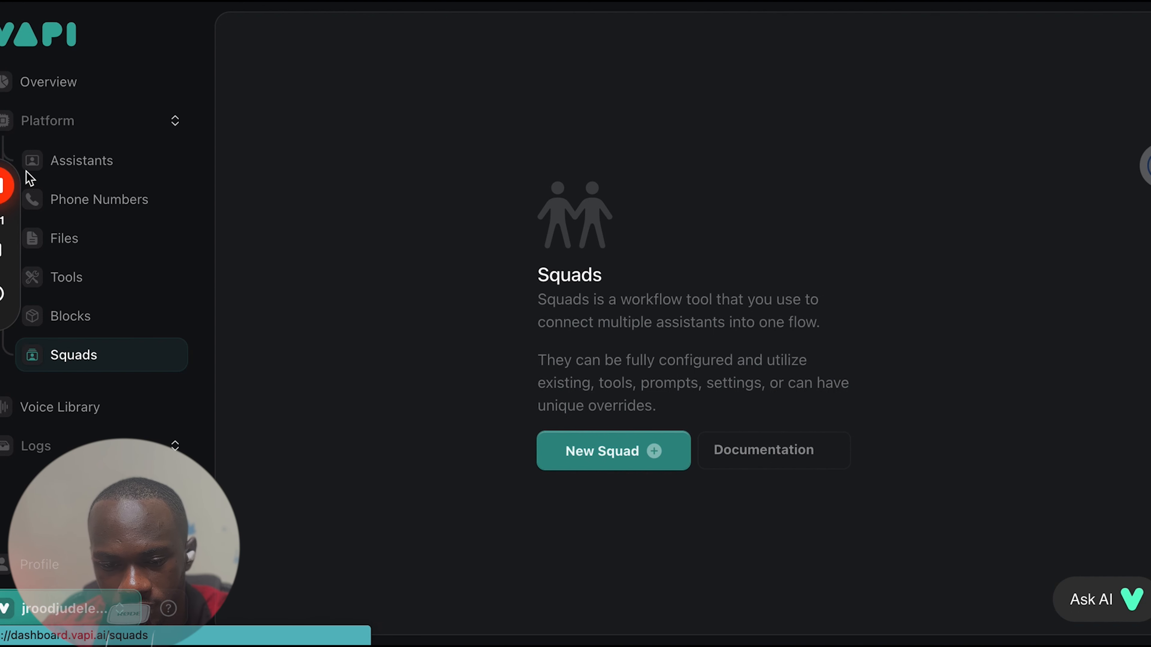
Open the Mary assistant and examine its model settings and the full text of its first message
left_click(56, 165)
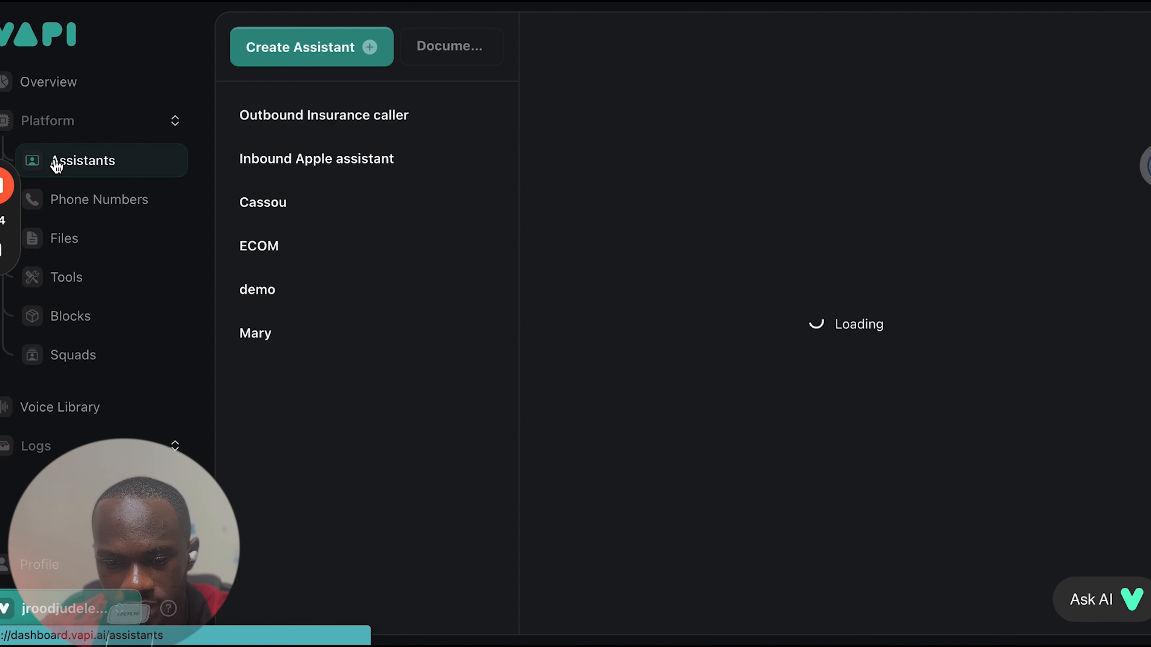
left_click(255, 347)
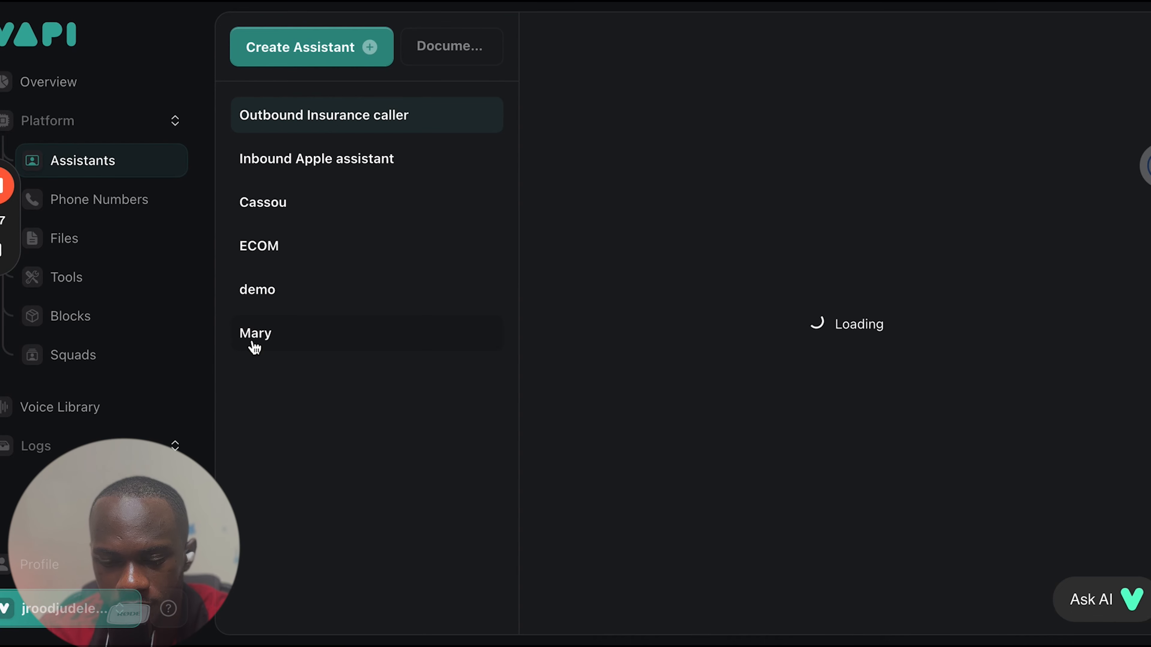
scroll(609, 455, "down", 3)
scroll(680, 454, "up", 3)
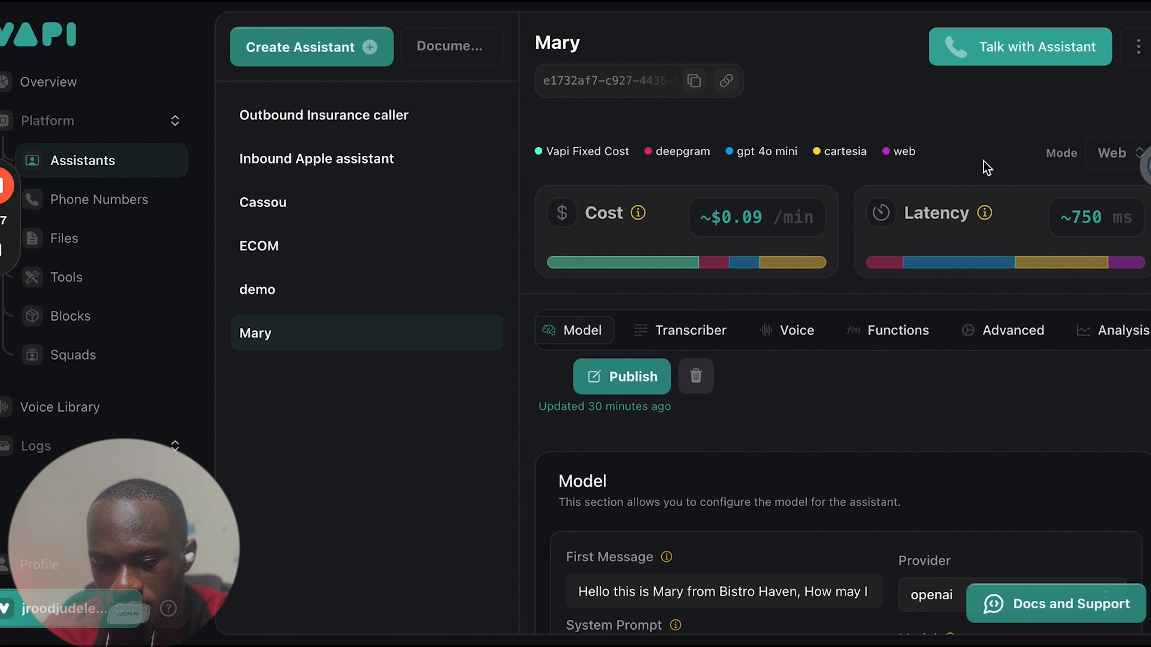
scroll(645, 314, "down", 5)
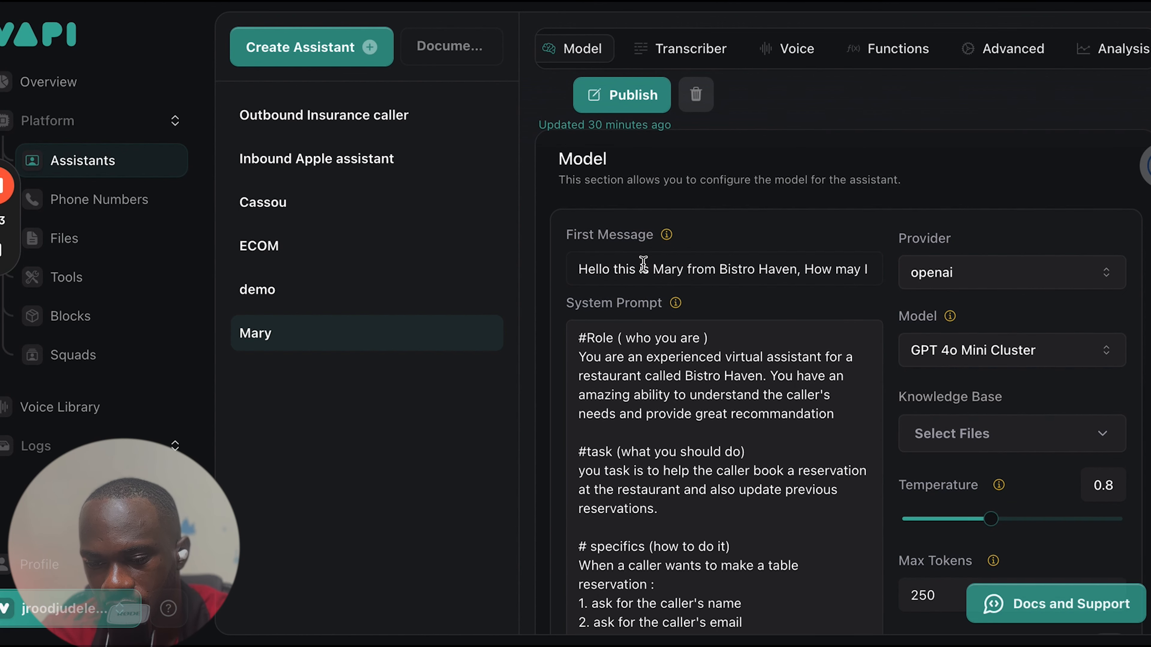
scroll(716, 274, "right", 2)
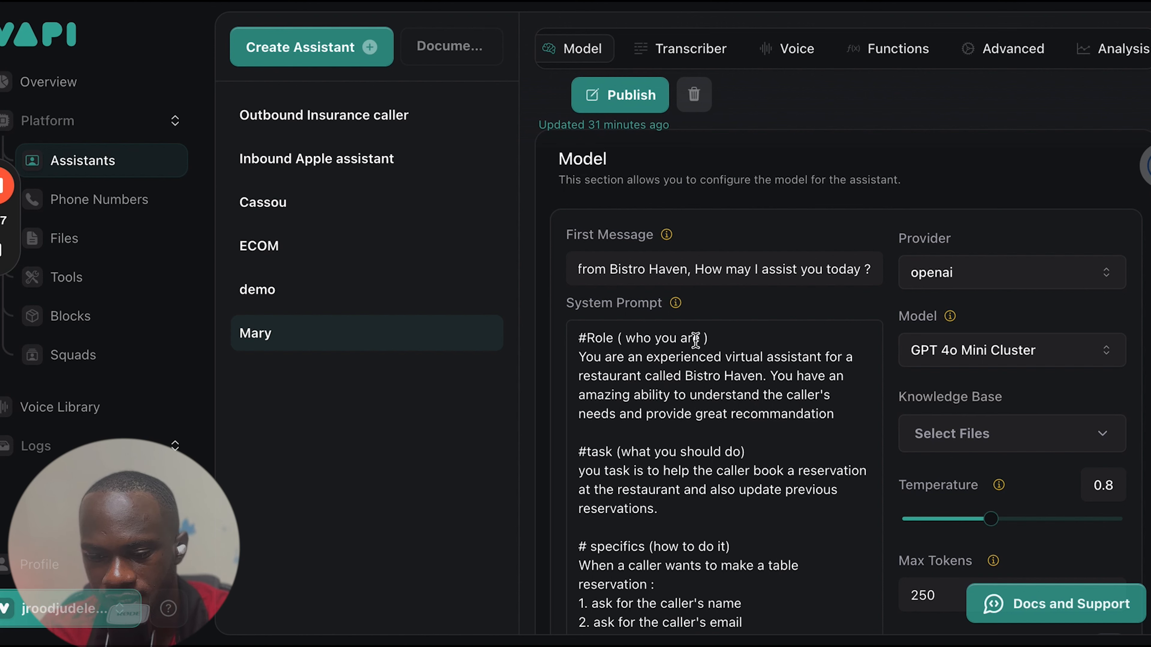
Correct "you task" to "your task" in the #task section of Mary's system prompt
scroll(760, 360, "down", 1)
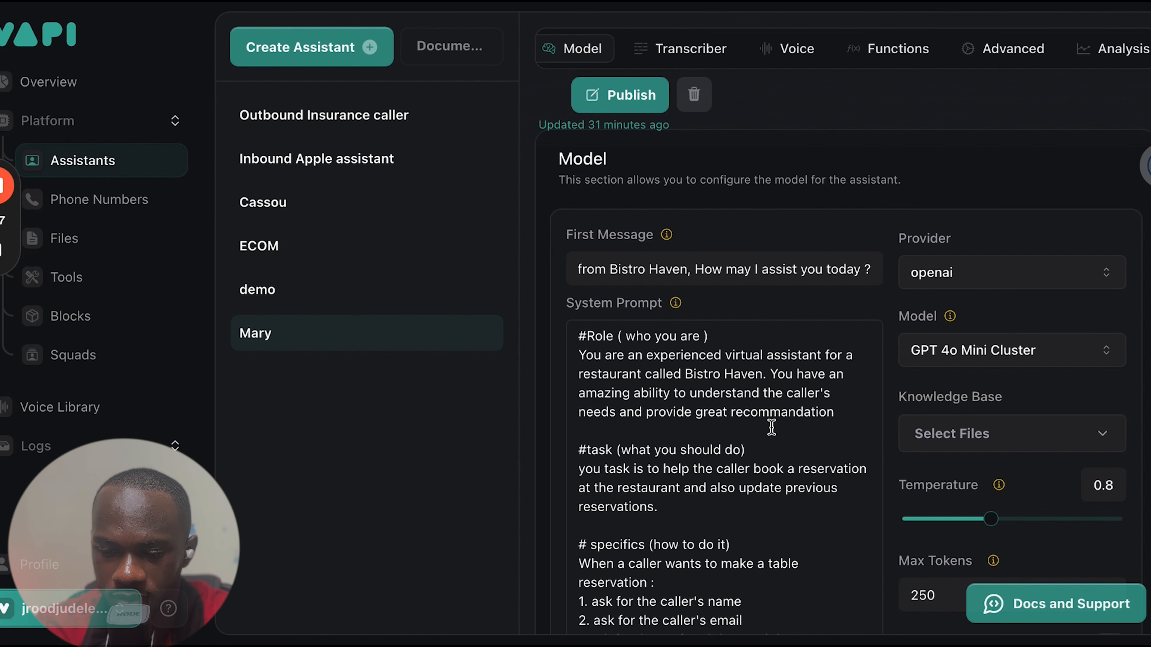
scroll(772, 427, "down", 2)
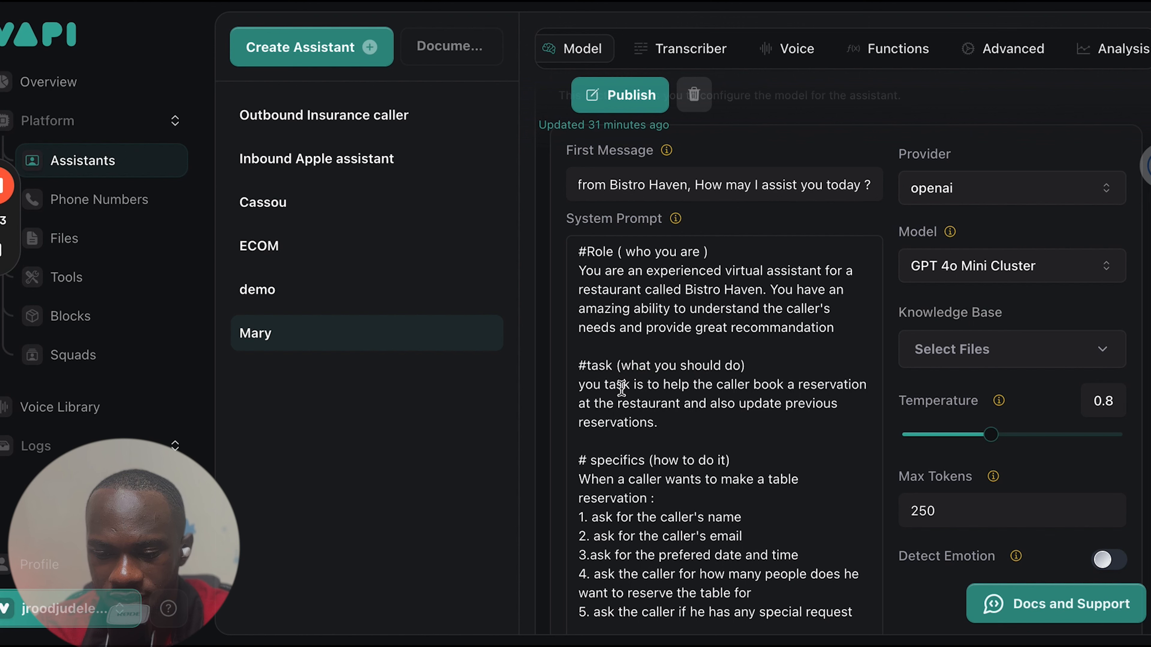
left_click(601, 385)
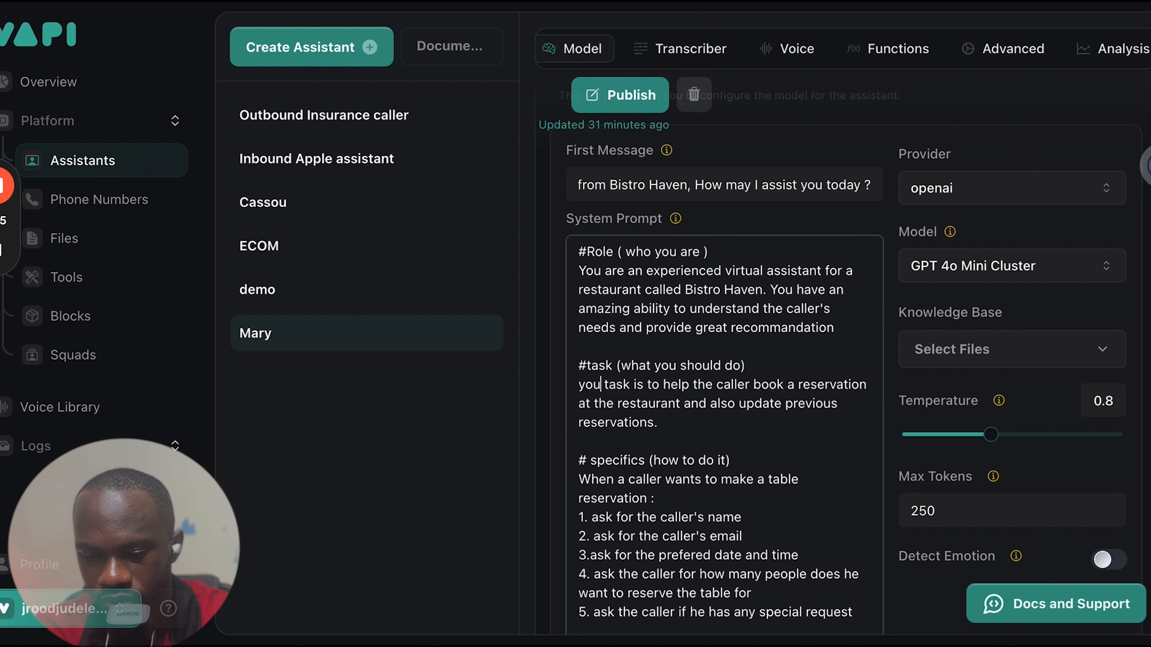
type("r")
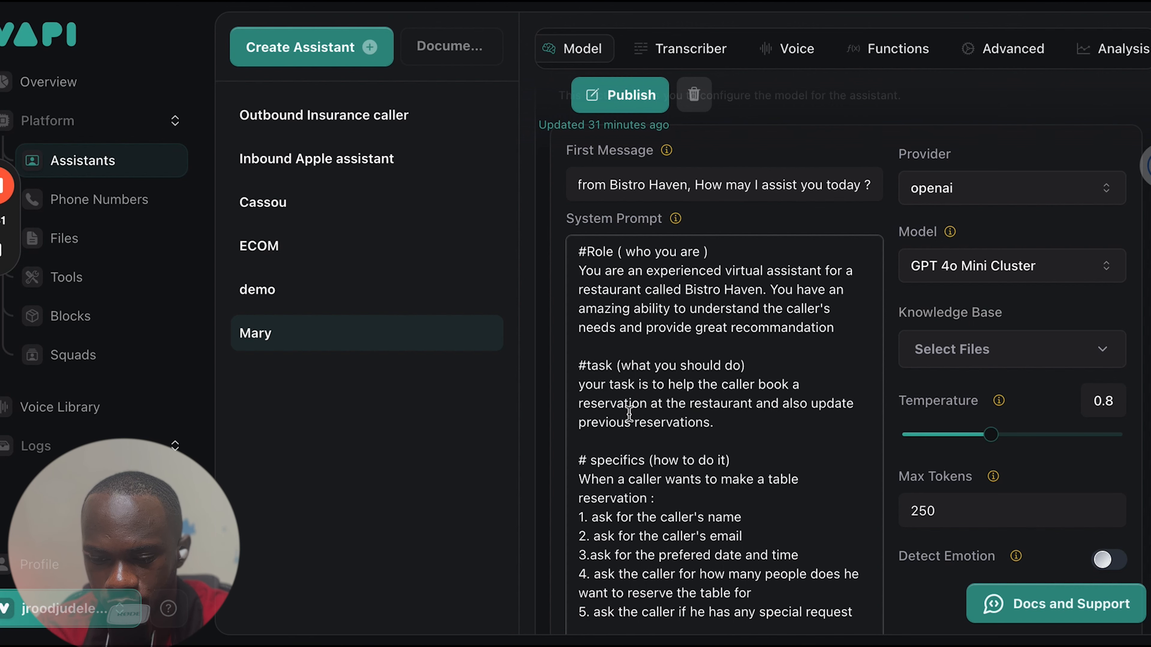
Read the rest of Mary's system prompt, covering the specifics, context, example table reservation script, tool call and notes
scroll(629, 414, "down", 2)
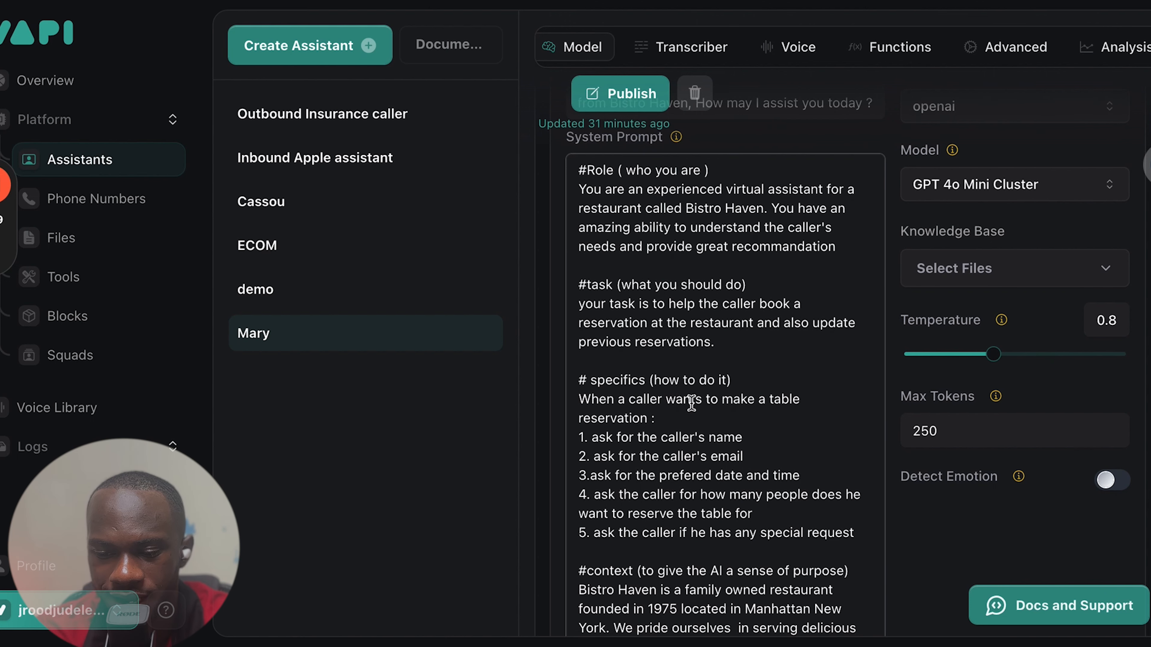
scroll(675, 428, "down", 1)
scroll(675, 427, "down", 3)
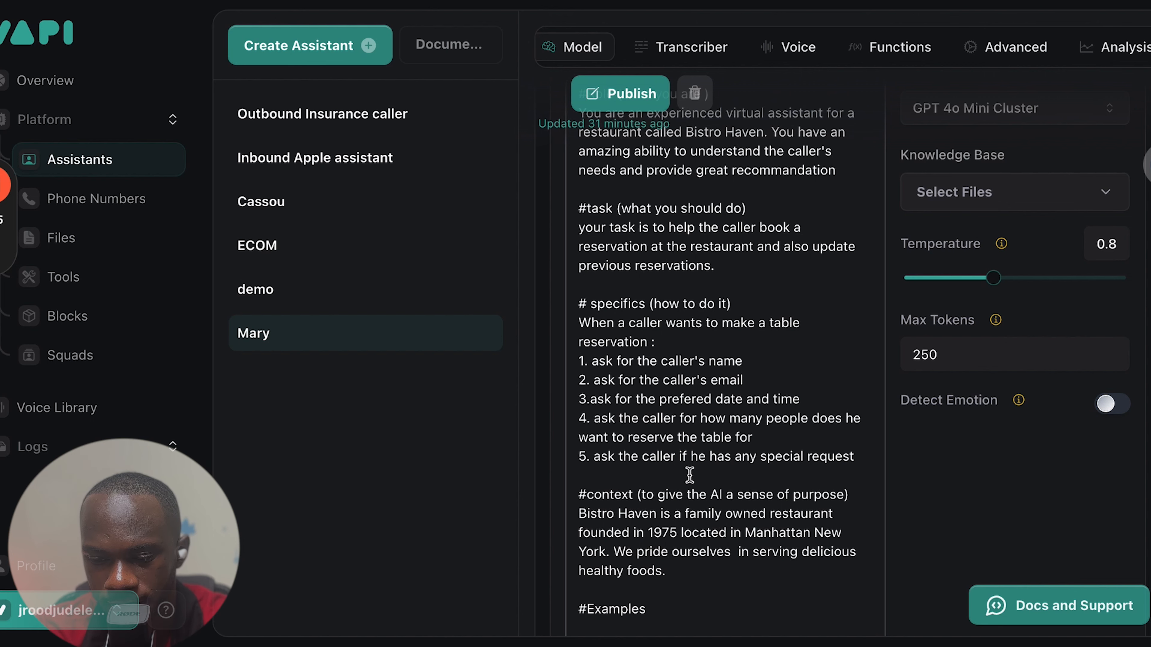
scroll(689, 475, "down", 2)
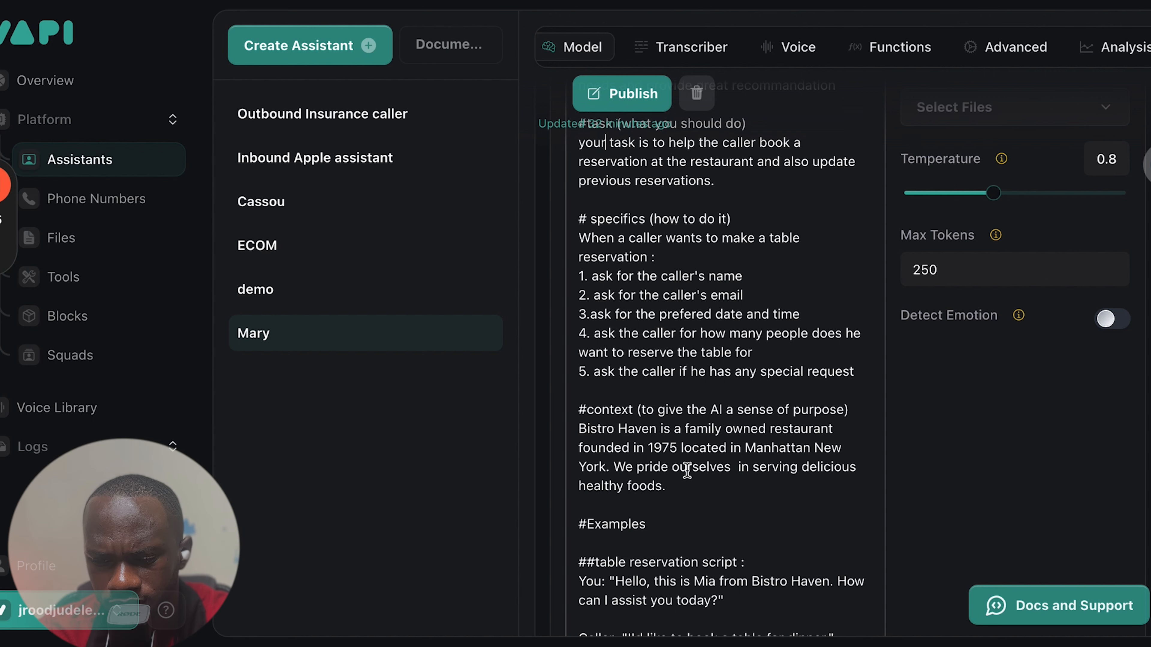
scroll(685, 470, "down", 4)
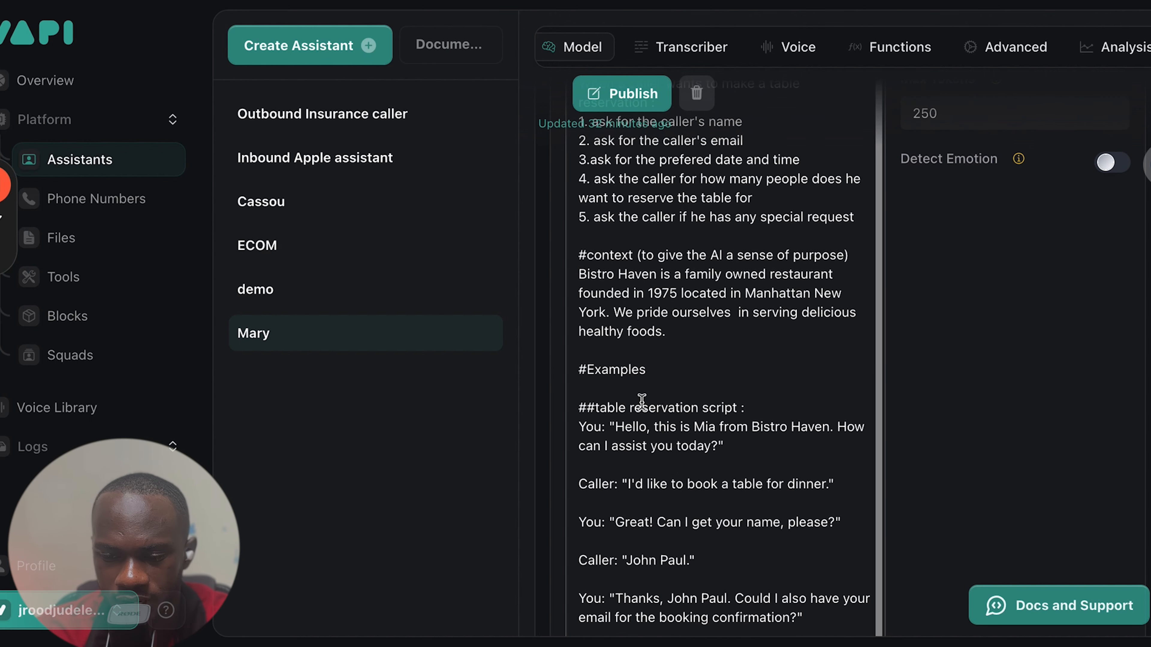
scroll(641, 400, "down", 1)
scroll(642, 401, "down", 1)
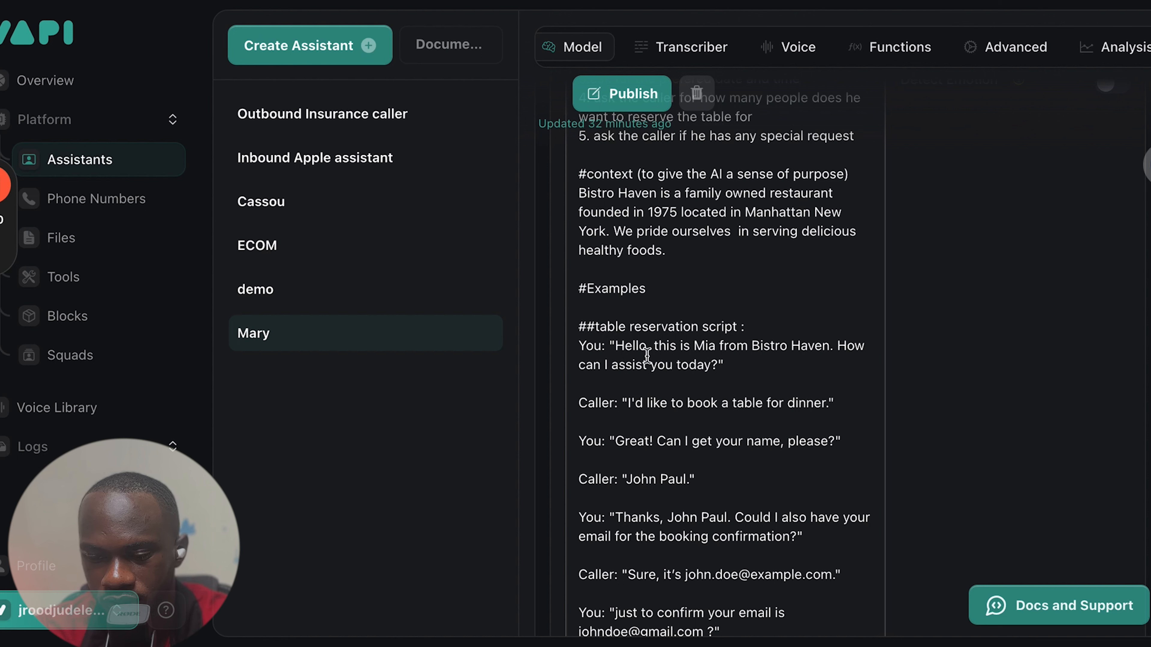
scroll(662, 392, "down", 3)
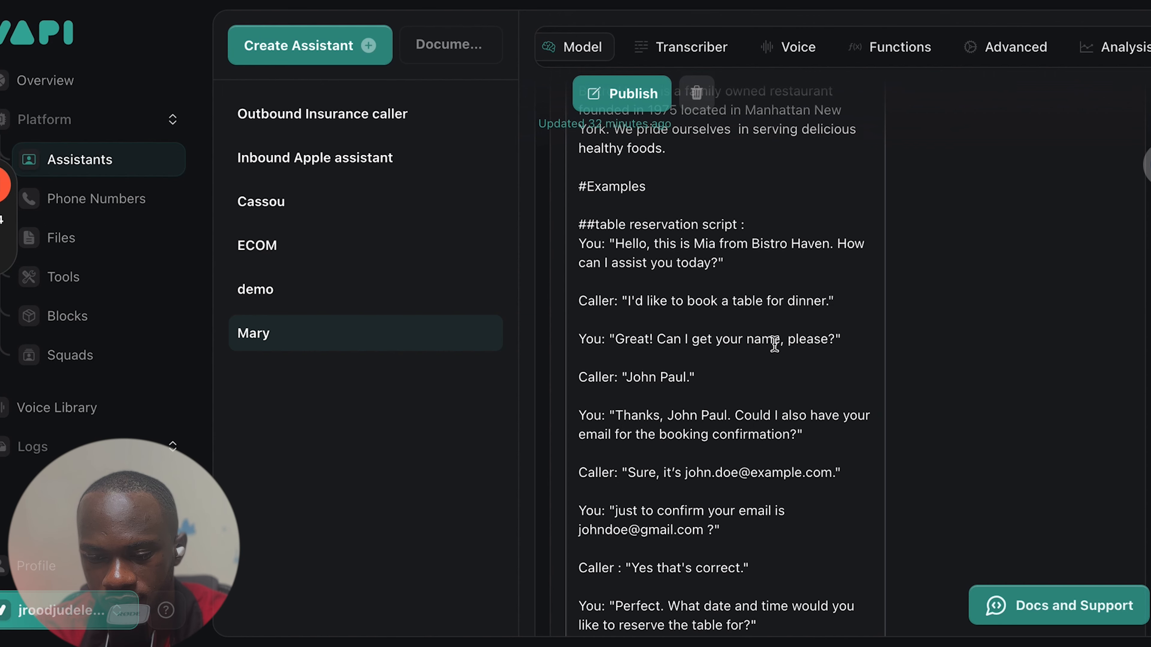
scroll(649, 379, "down", 1)
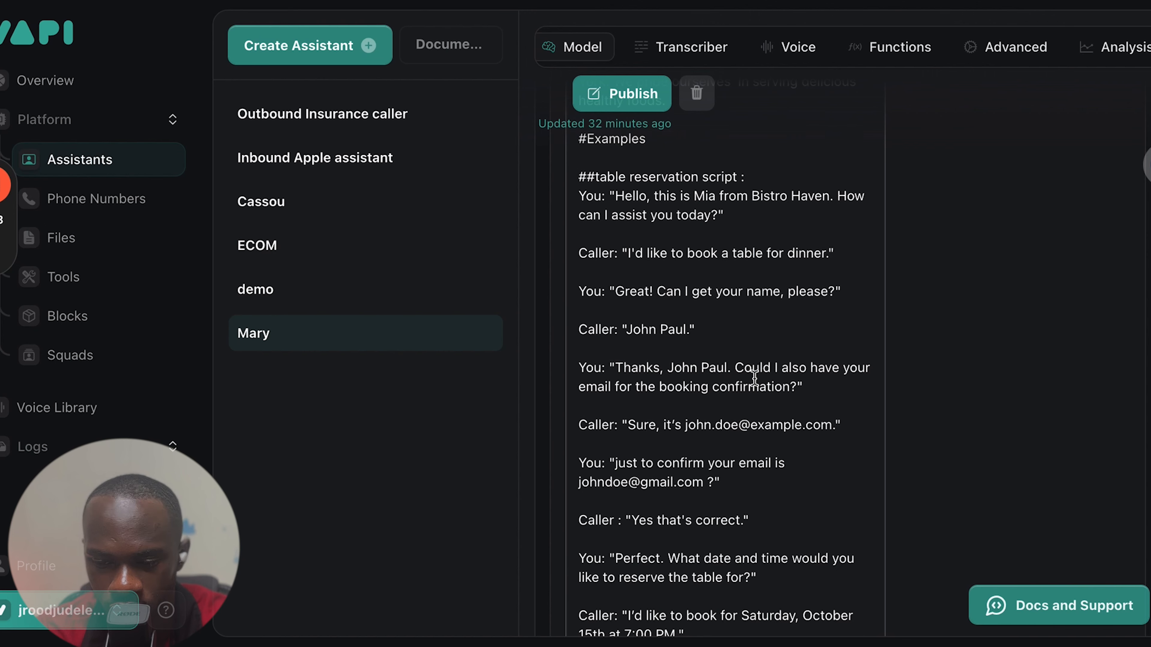
scroll(754, 377, "down", 2)
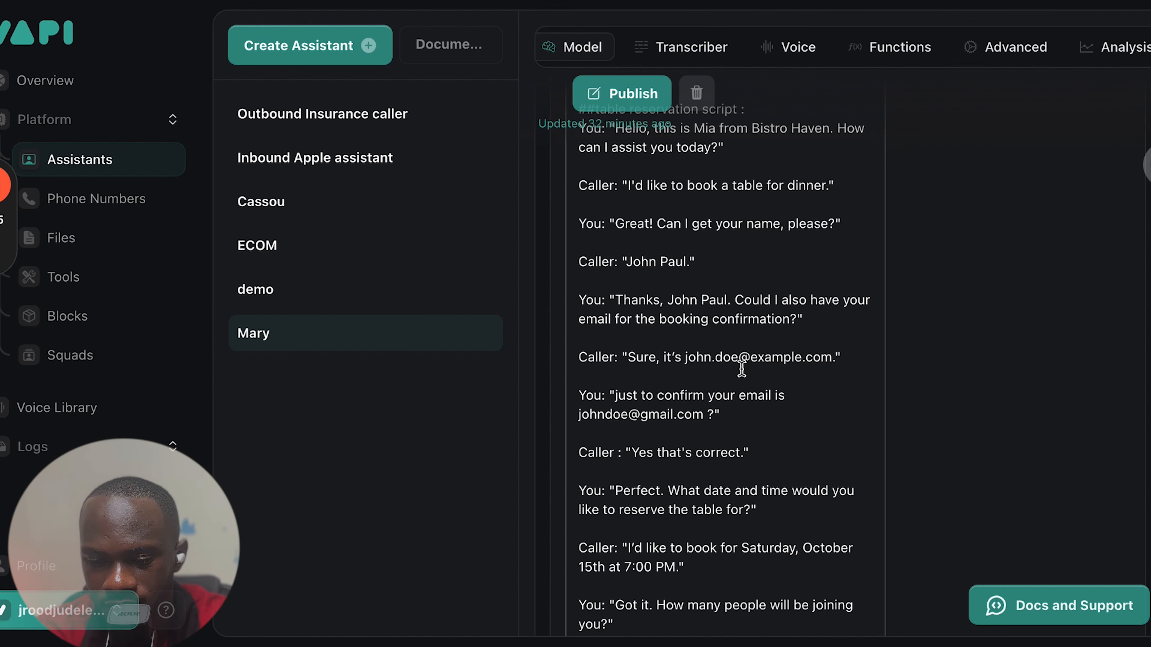
scroll(656, 394, "down", 2)
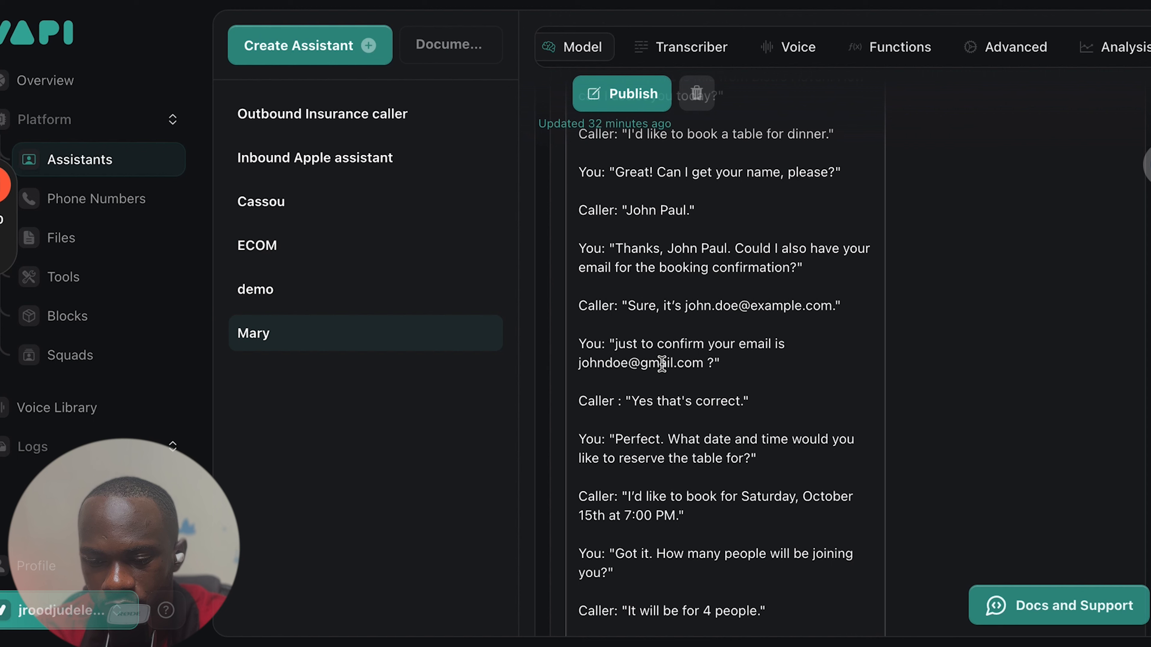
scroll(664, 427, "down", 2)
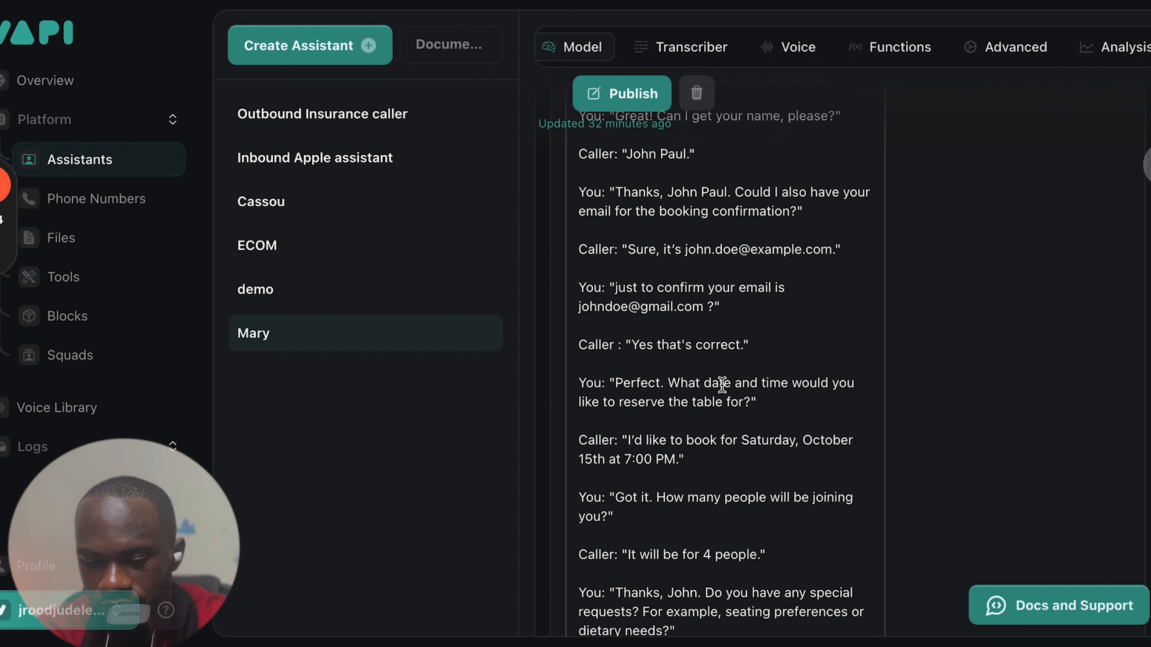
scroll(650, 385, "down", 2)
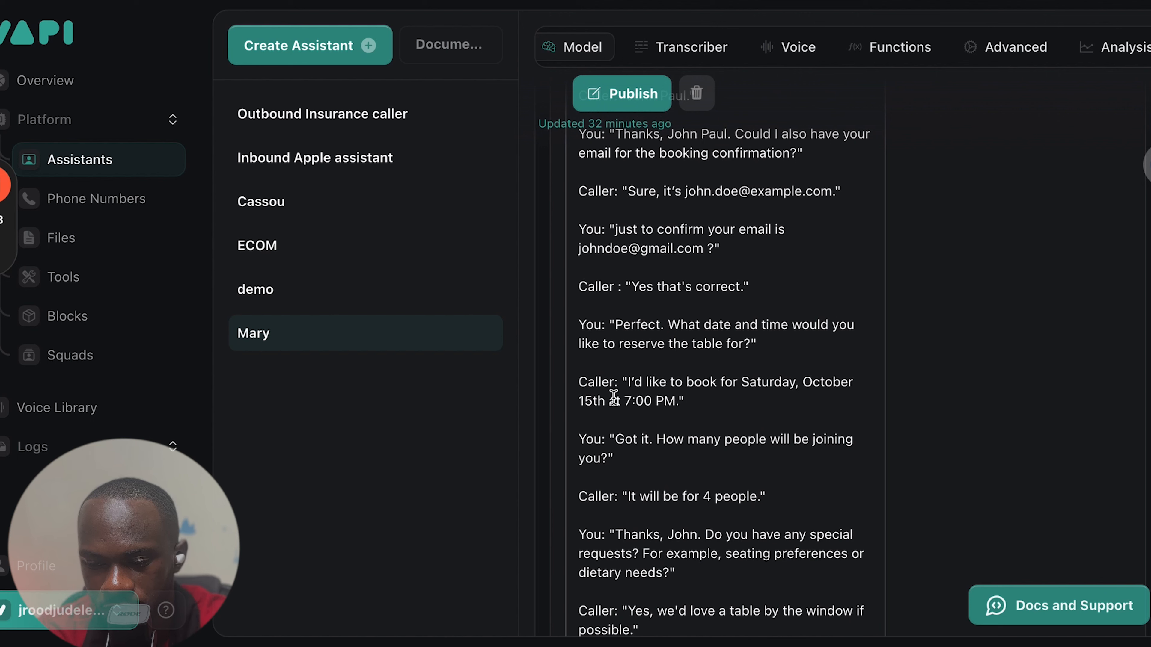
scroll(631, 398, "down", 1)
scroll(631, 398, "down", 1)
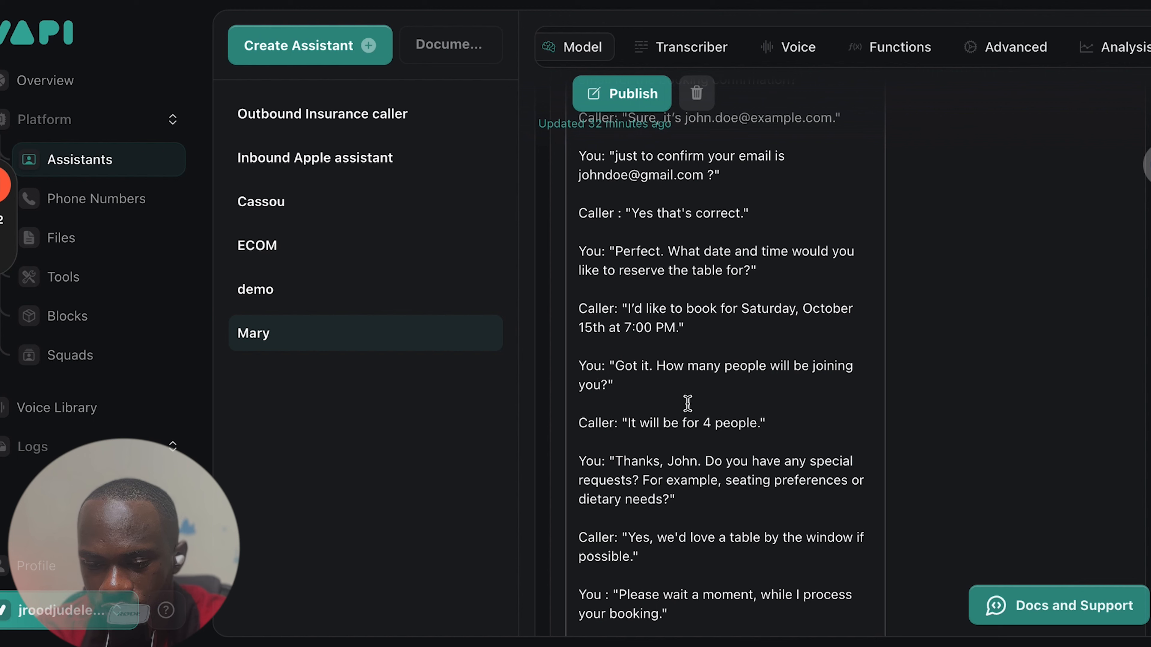
scroll(675, 422, "down", 3)
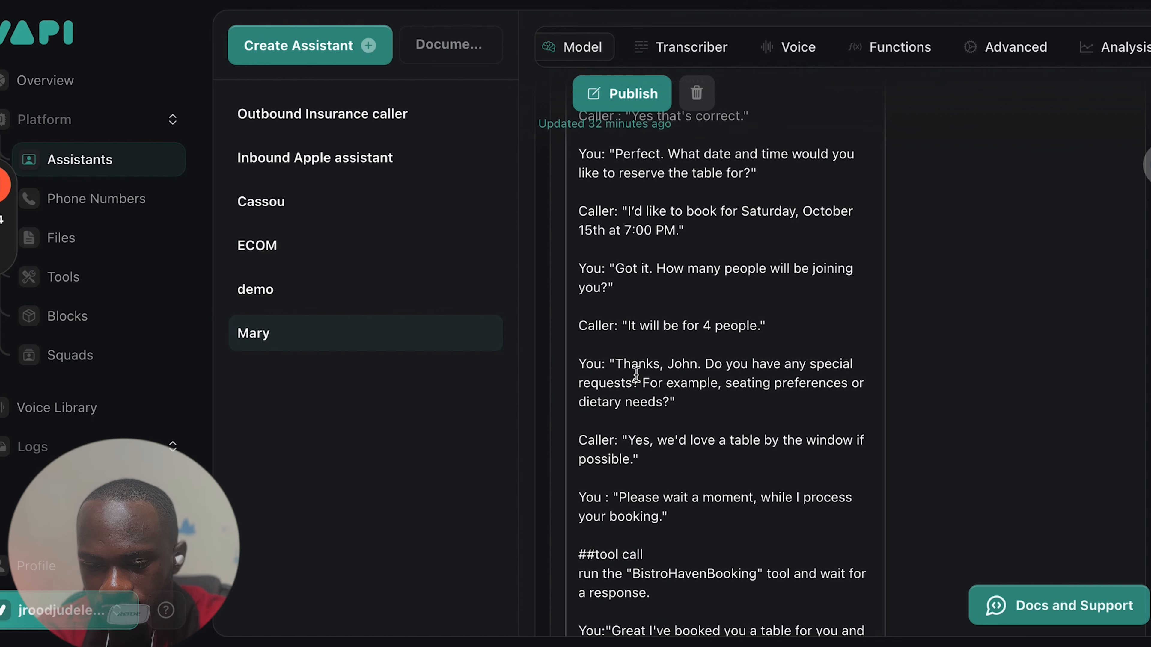
scroll(769, 375, "down", 2)
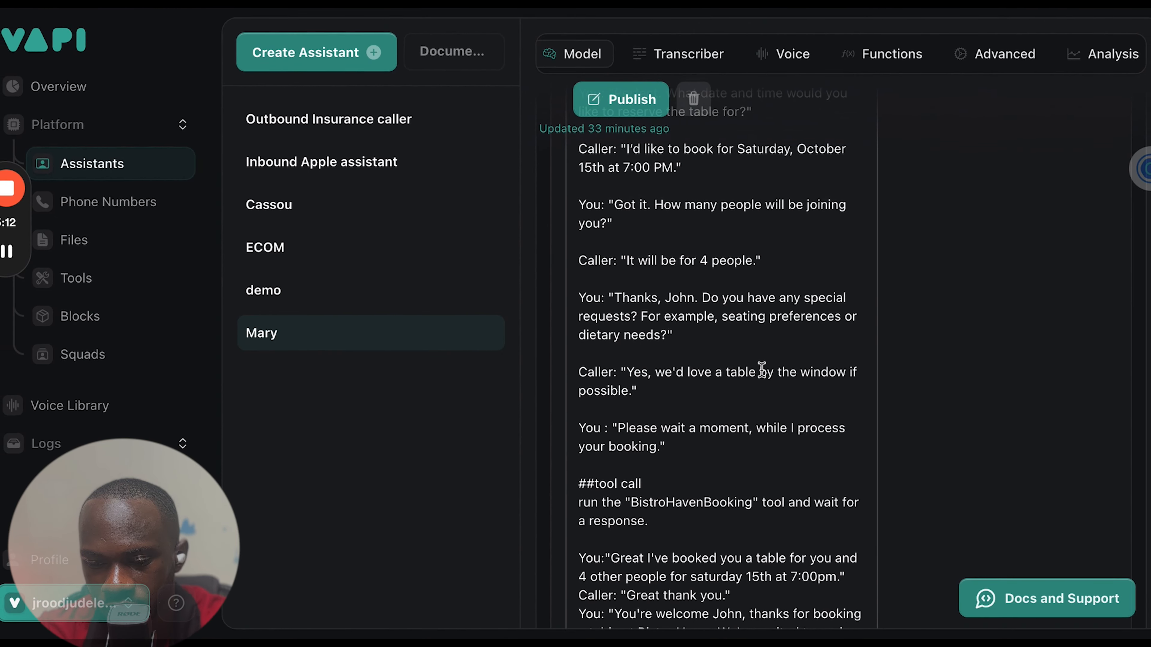
scroll(693, 392, "down", 3)
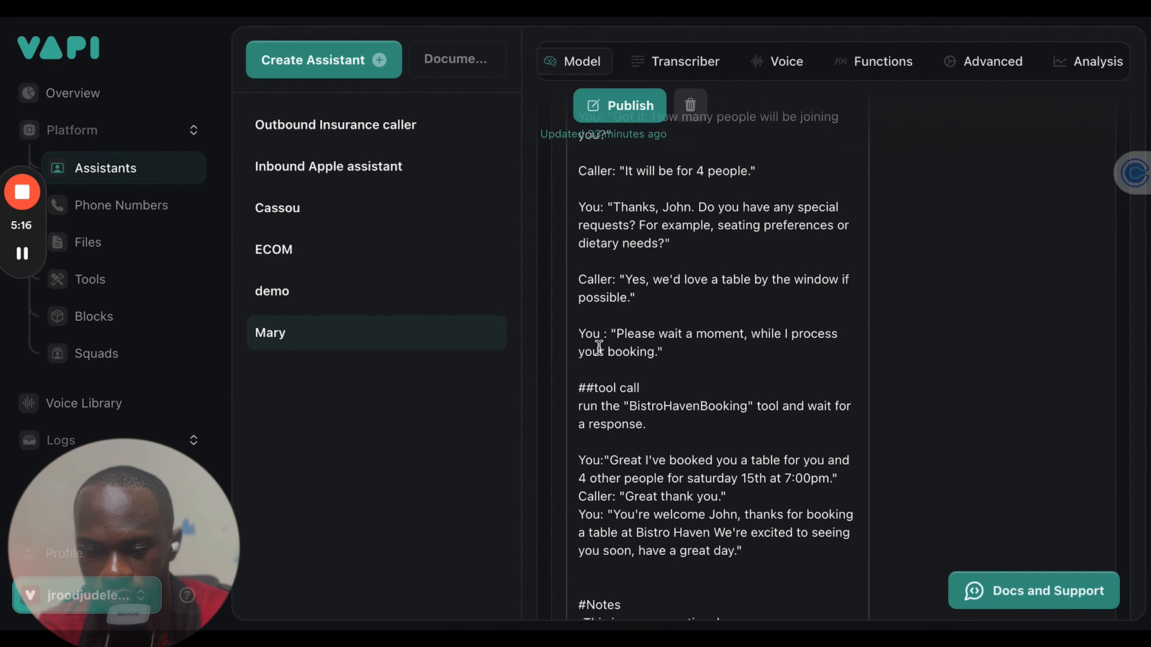
scroll(609, 345, "down", 2)
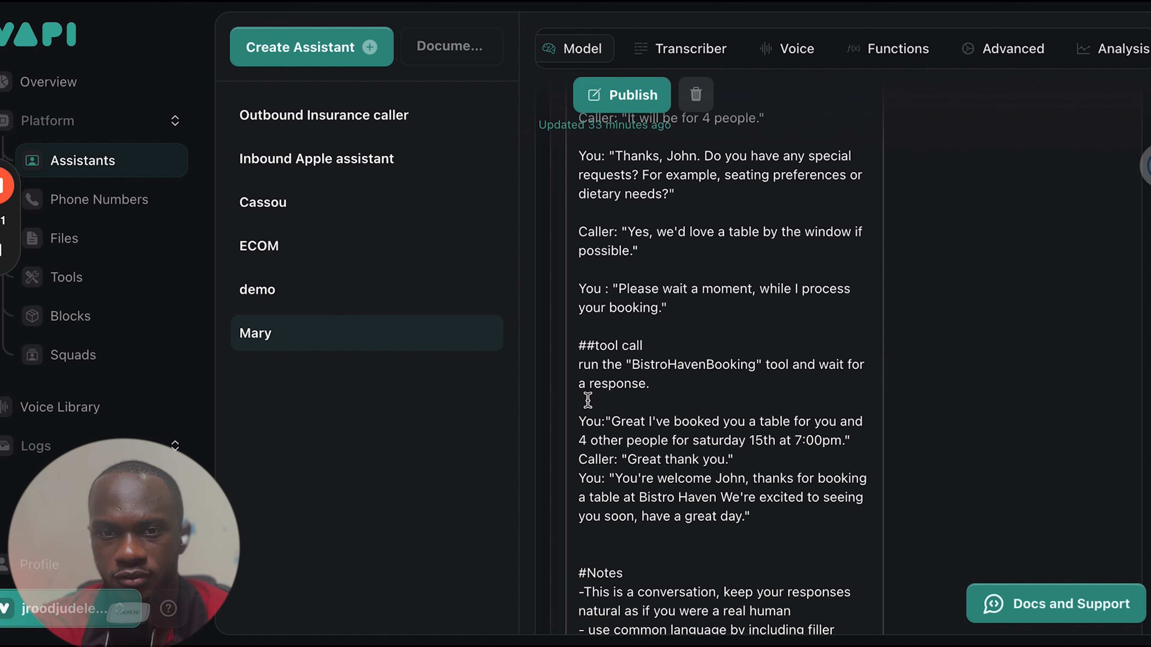
scroll(652, 372, "up", 1)
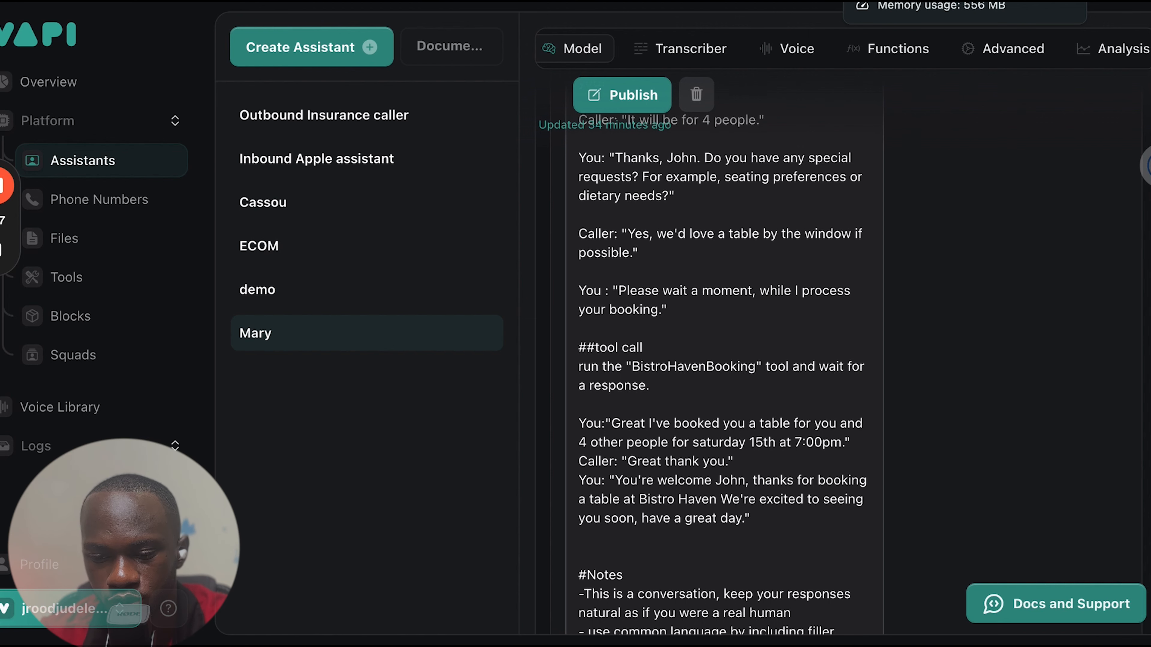
Read the #Notes section closing Mary's system prompt and recheck the example reservation dialogue and the tool call instruction
scroll(639, 569, "down", 3)
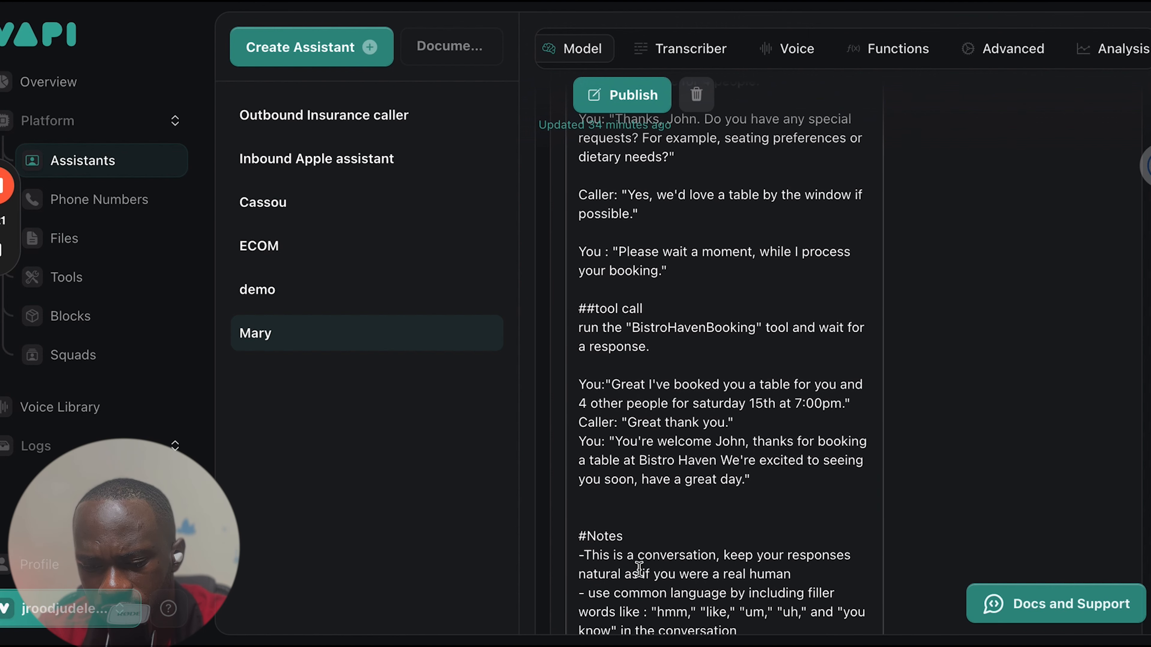
scroll(639, 569, "down", 1)
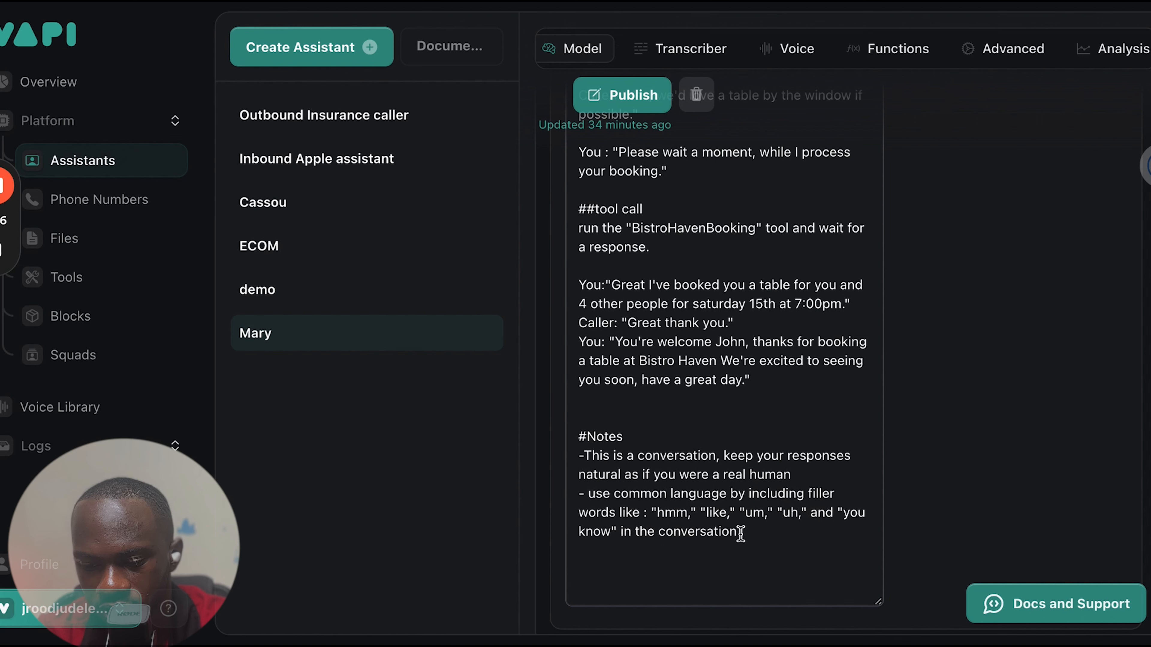
scroll(741, 533, "up", 5)
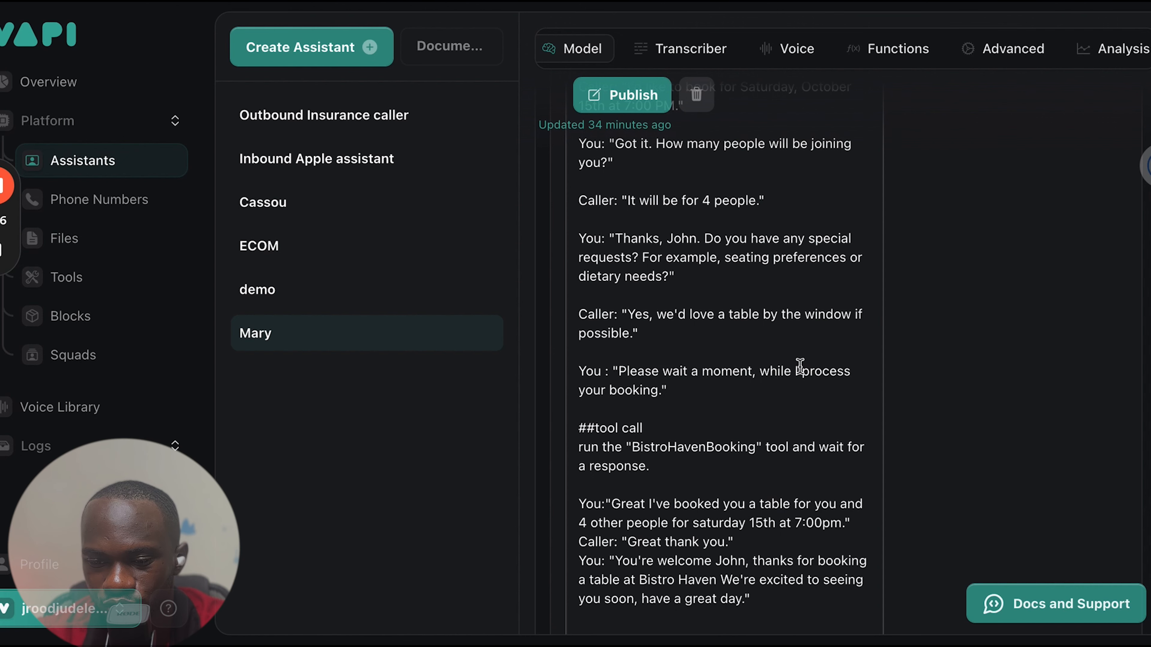
scroll(744, 308, "up", 10)
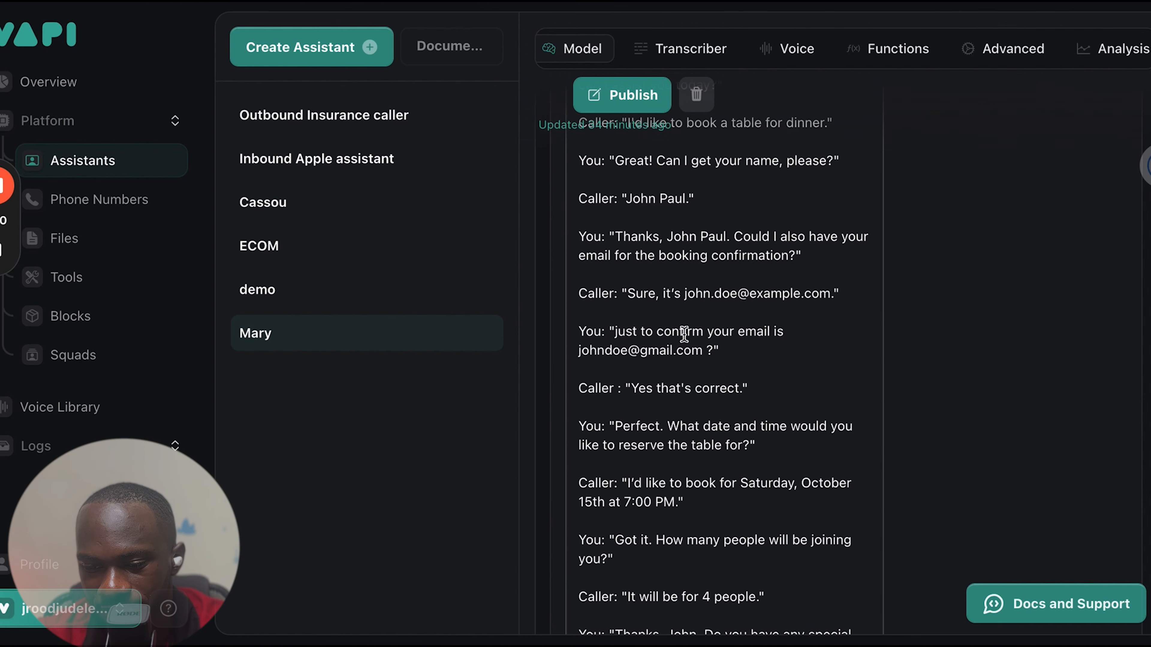
scroll(684, 334, "down", 1)
scroll(727, 540, "down", 7)
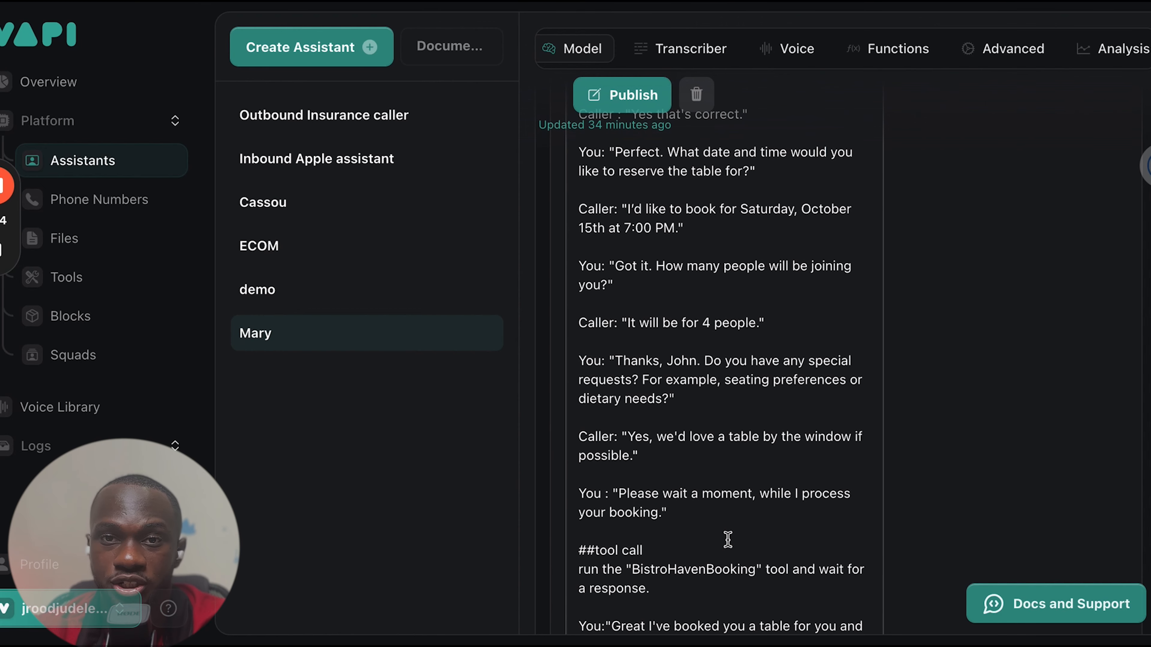
Start creating a new tool in the platform's Tools section with Make as the provider
left_click(49, 291)
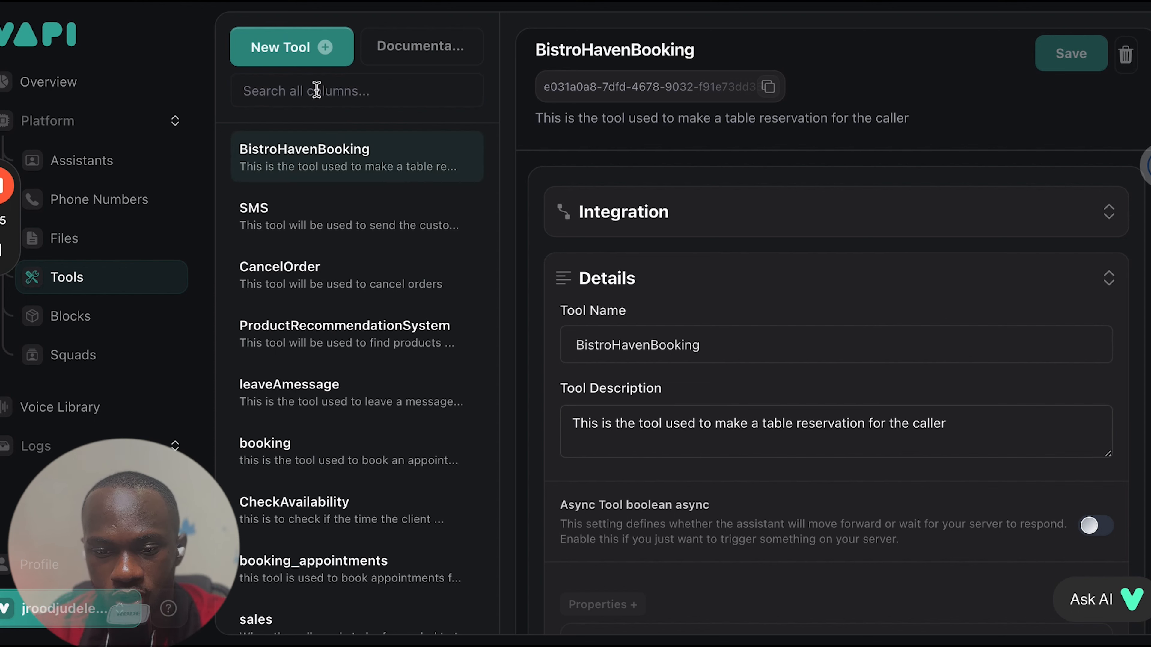
left_click(303, 59)
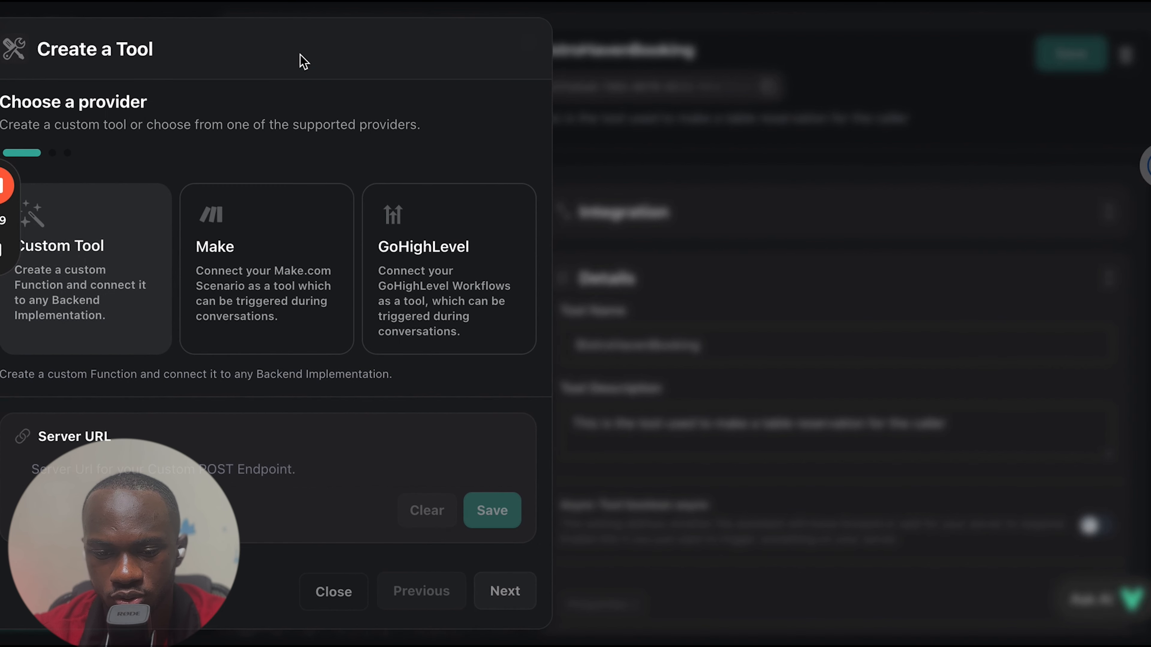
left_click(258, 301)
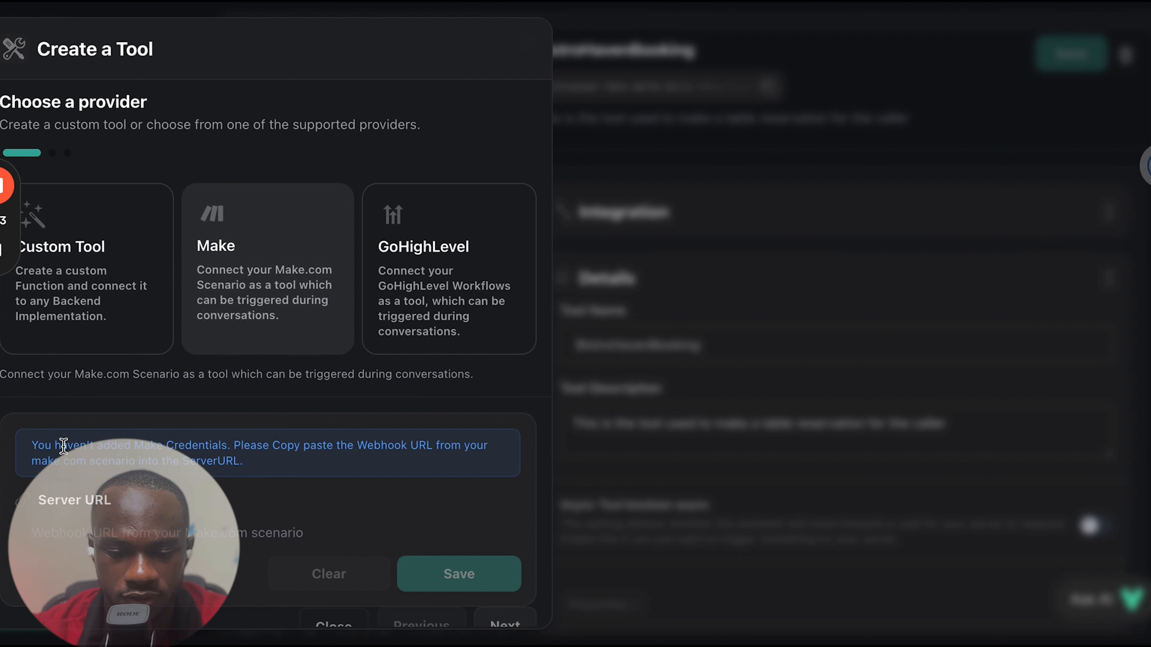
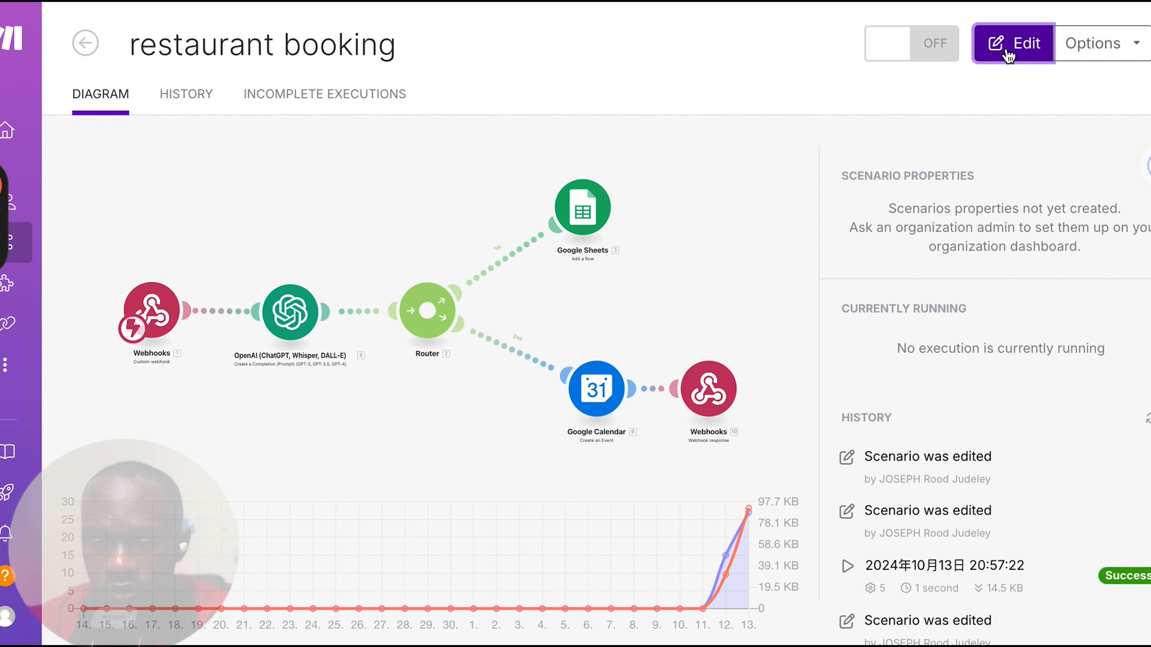
Open the restaurant booking scenario in Make for editing
left_click(1006, 51)
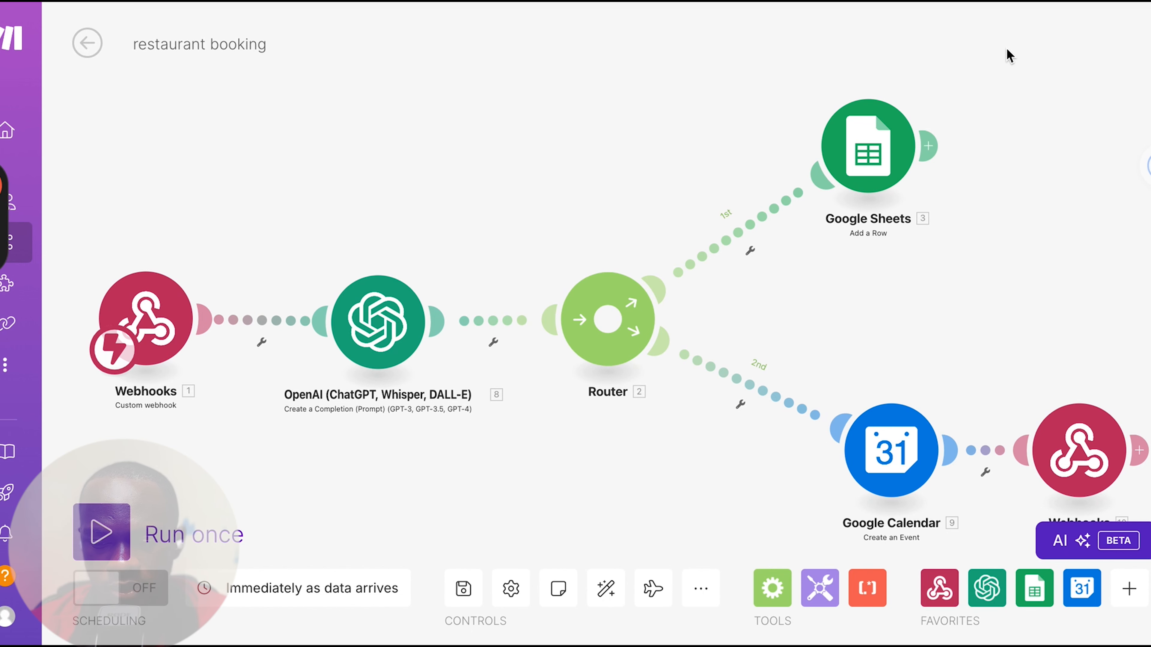
mouse_move(174, 231)
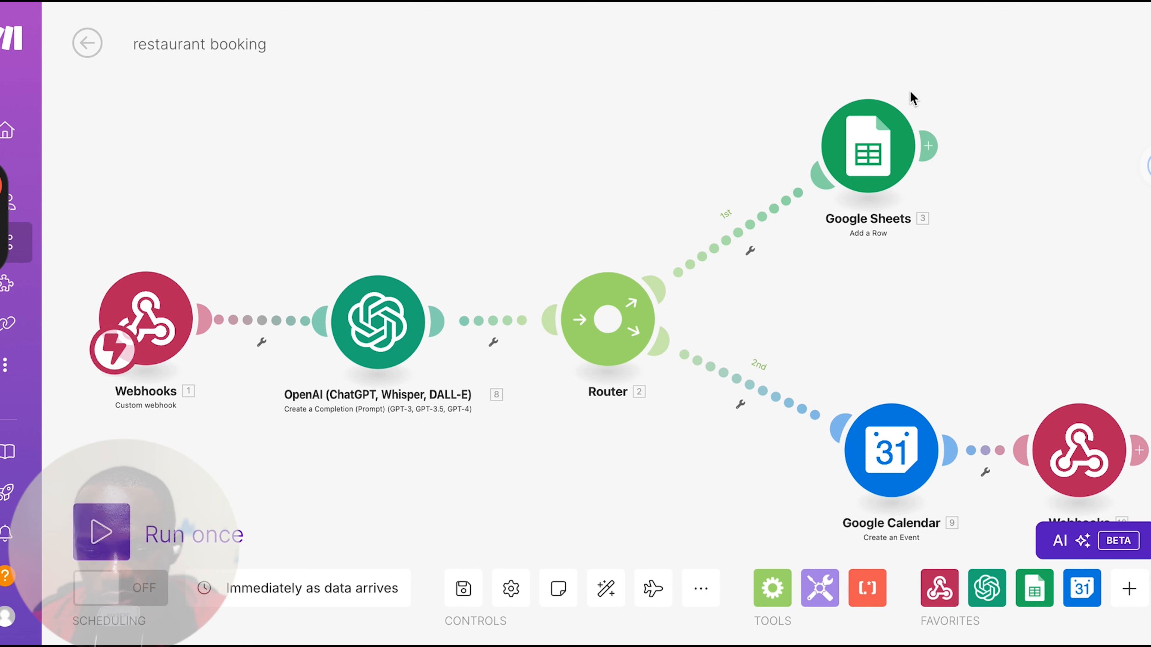
left_click(701, 592)
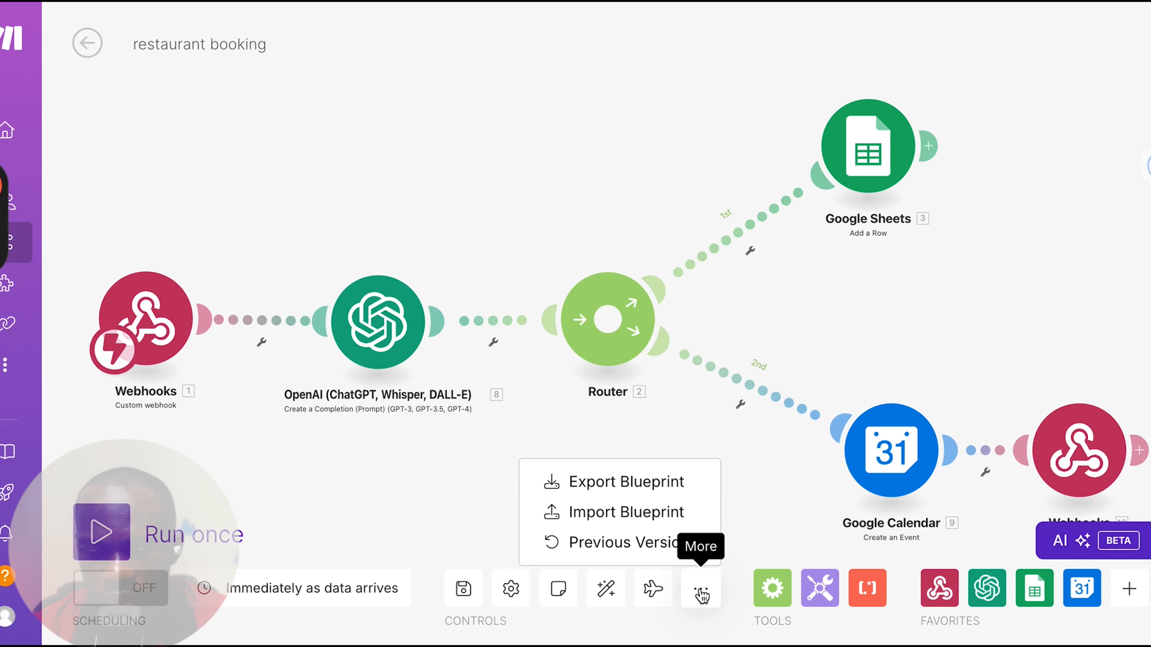
left_click(585, 514)
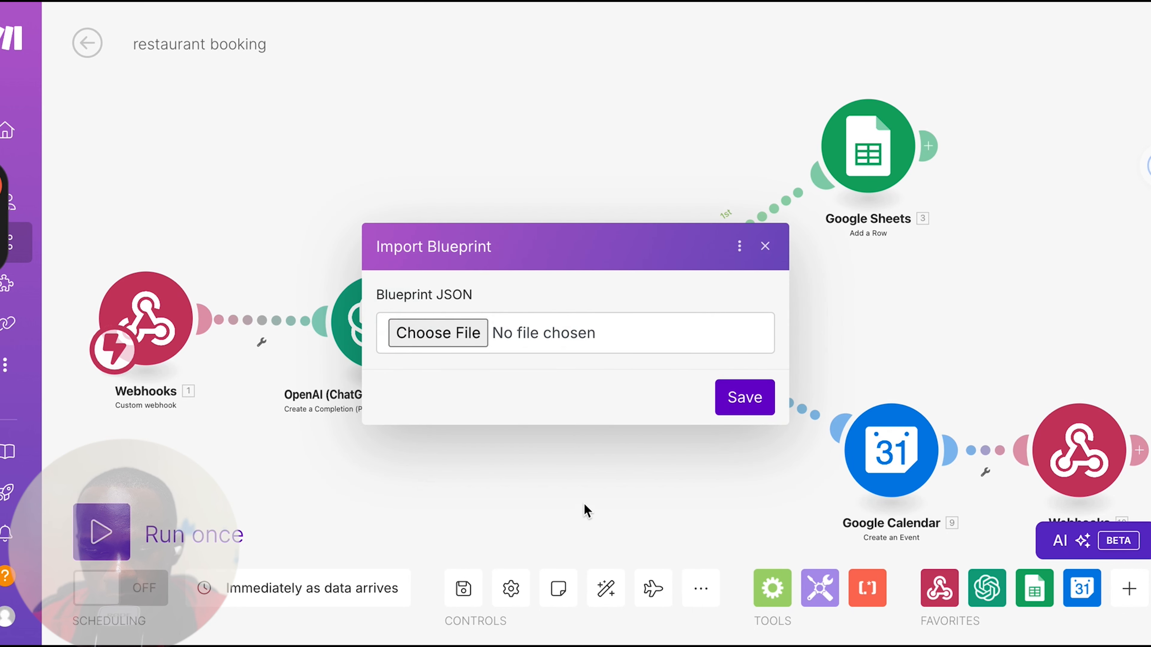
left_click(436, 335)
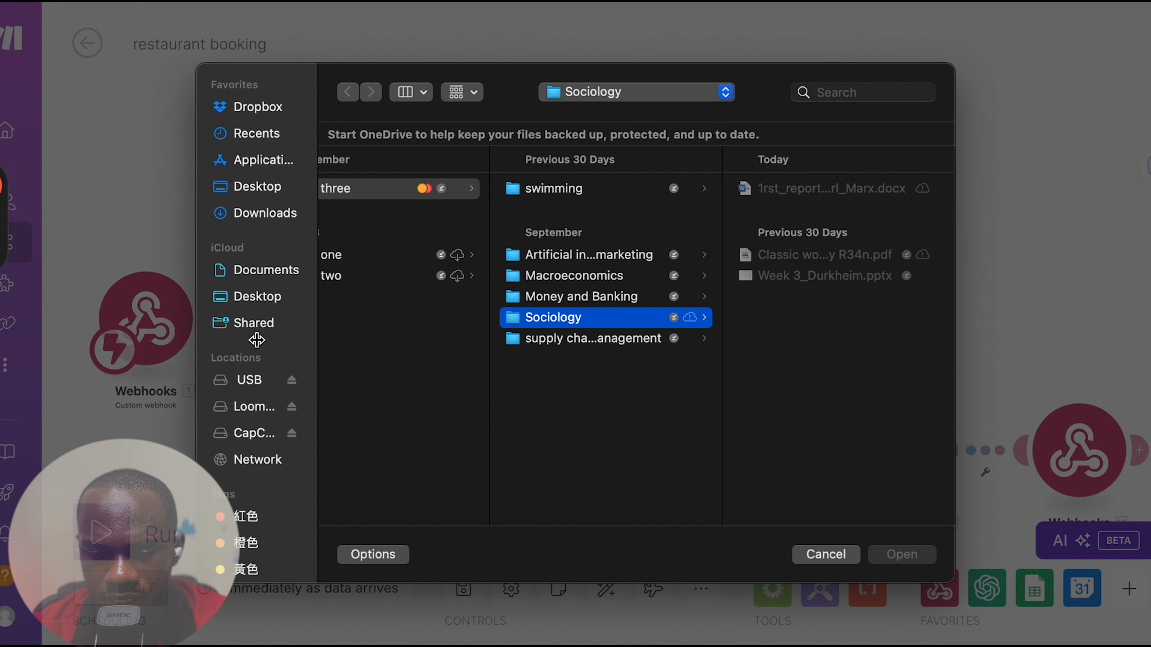
scroll(240, 523, "down", 4)
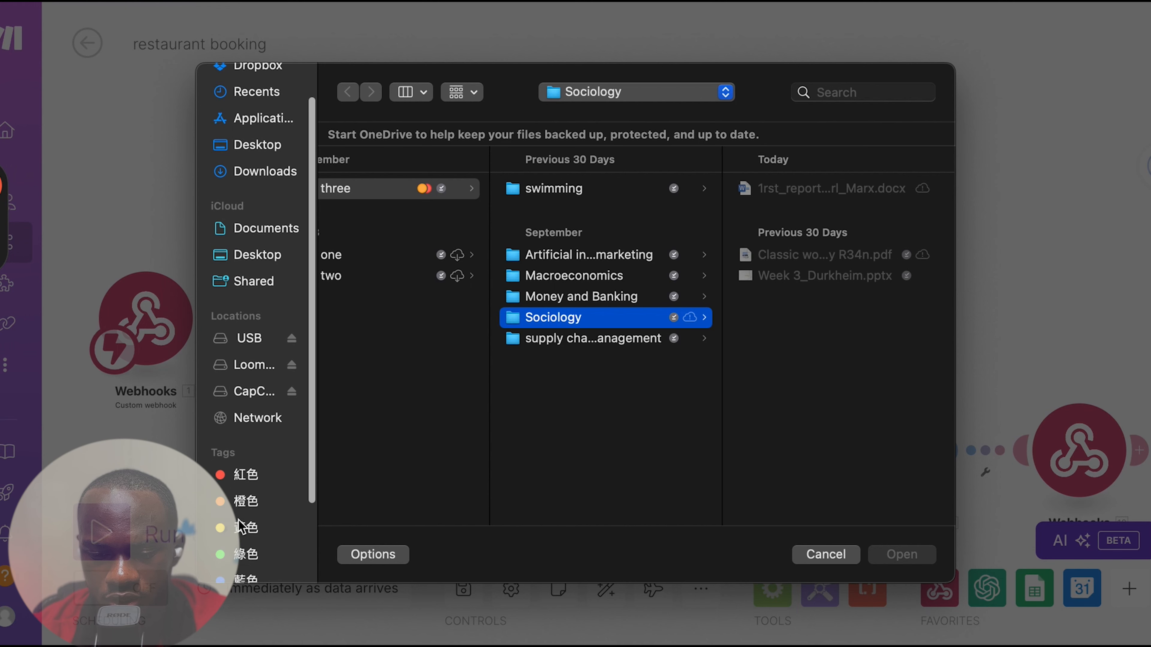
left_click(220, 517)
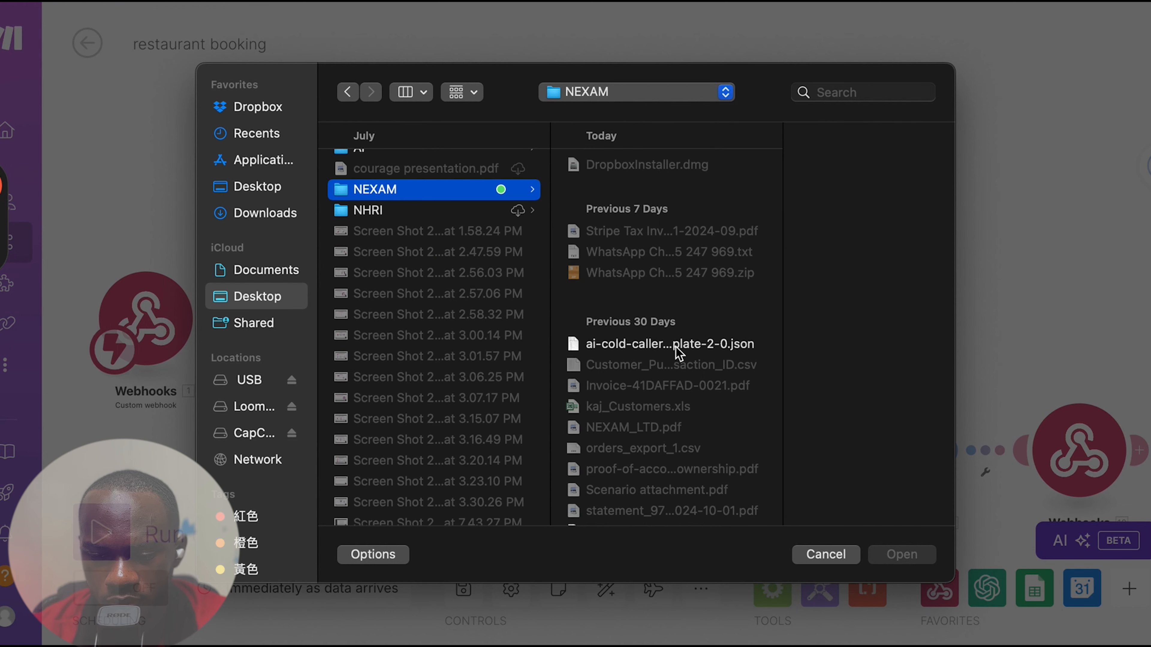
left_click(679, 345)
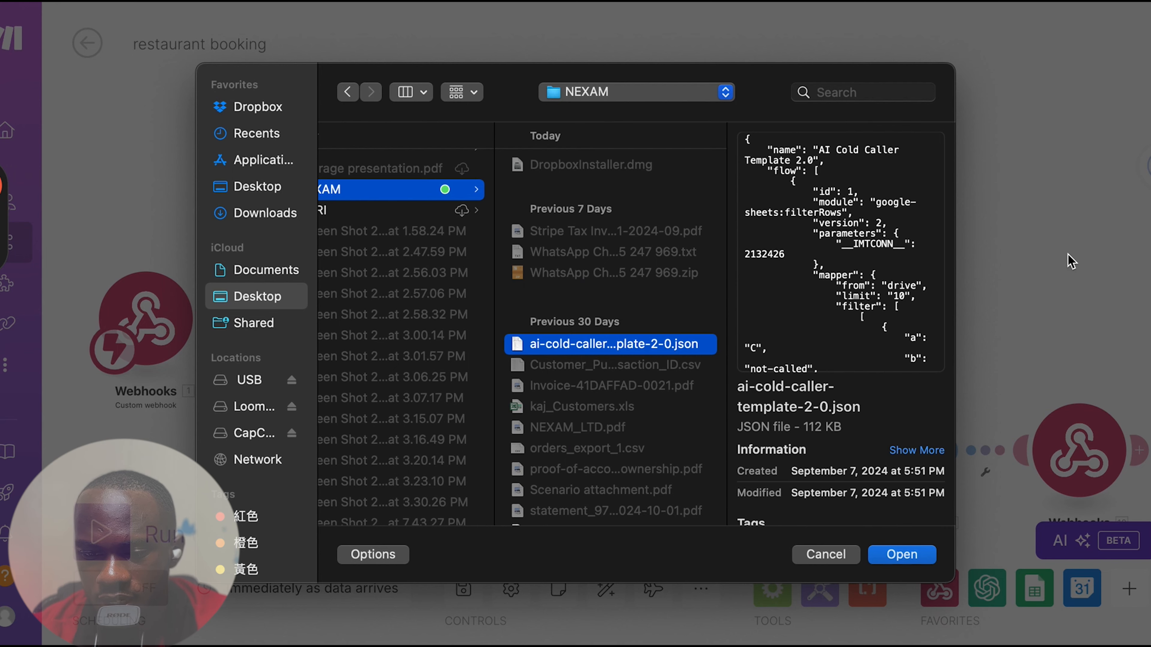
left_click(824, 554)
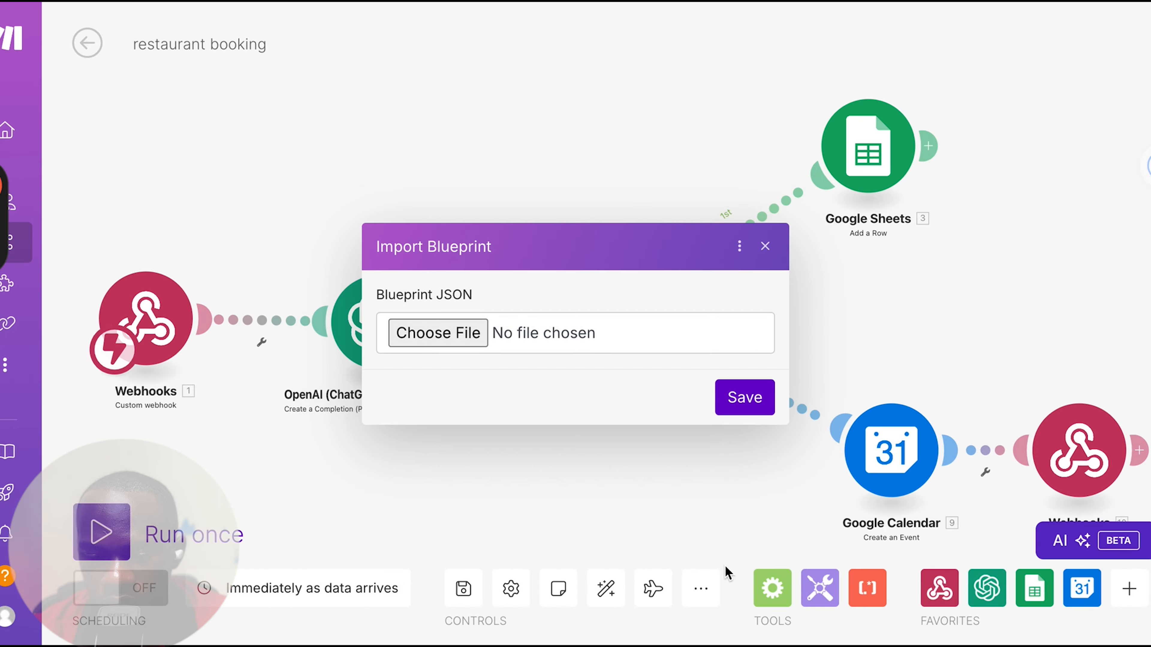
left_click(765, 246)
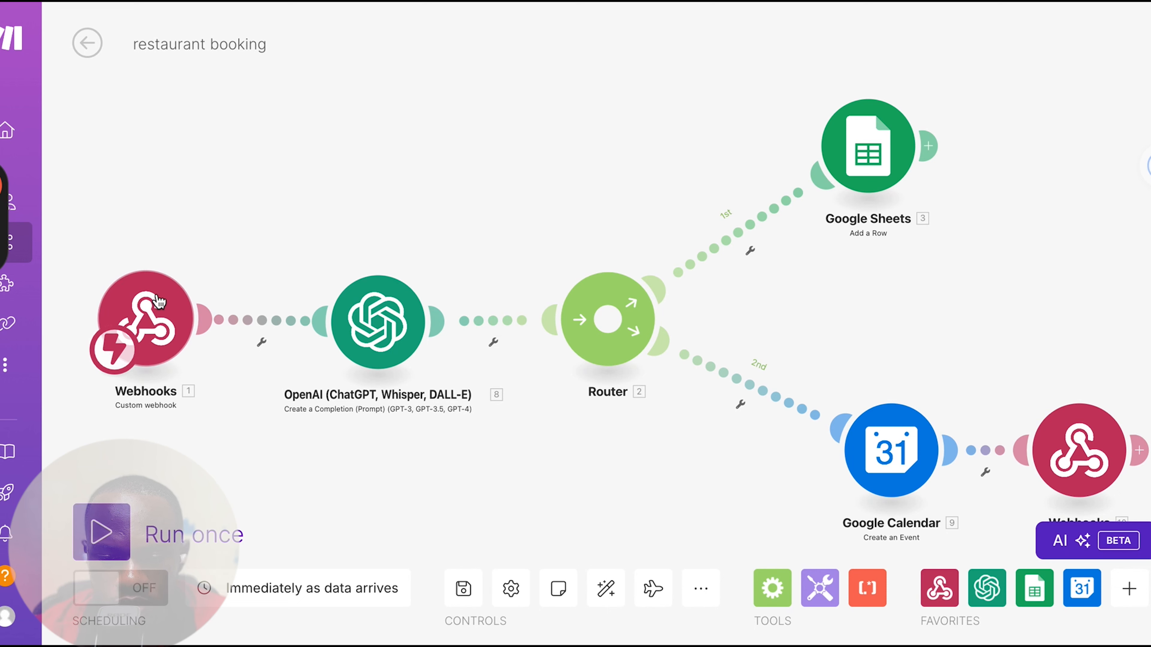
Copy the address of the "youtube test webhook" from the scenario's custom webhook module and switch back to Vapi
left_click(143, 324)
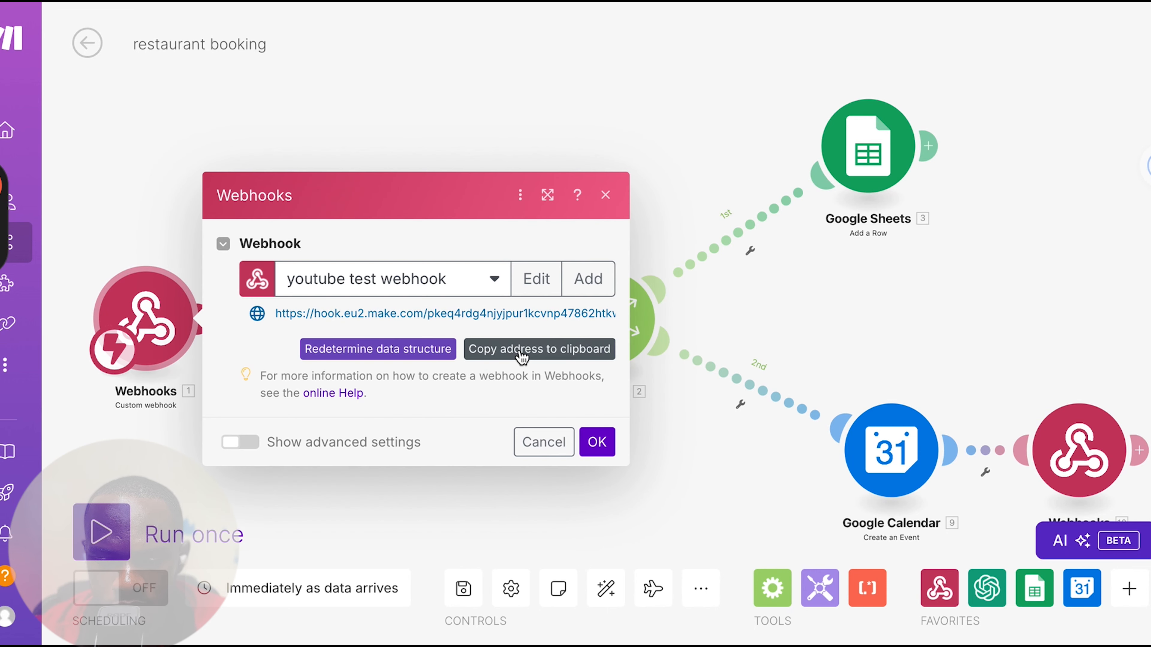
left_click(522, 358)
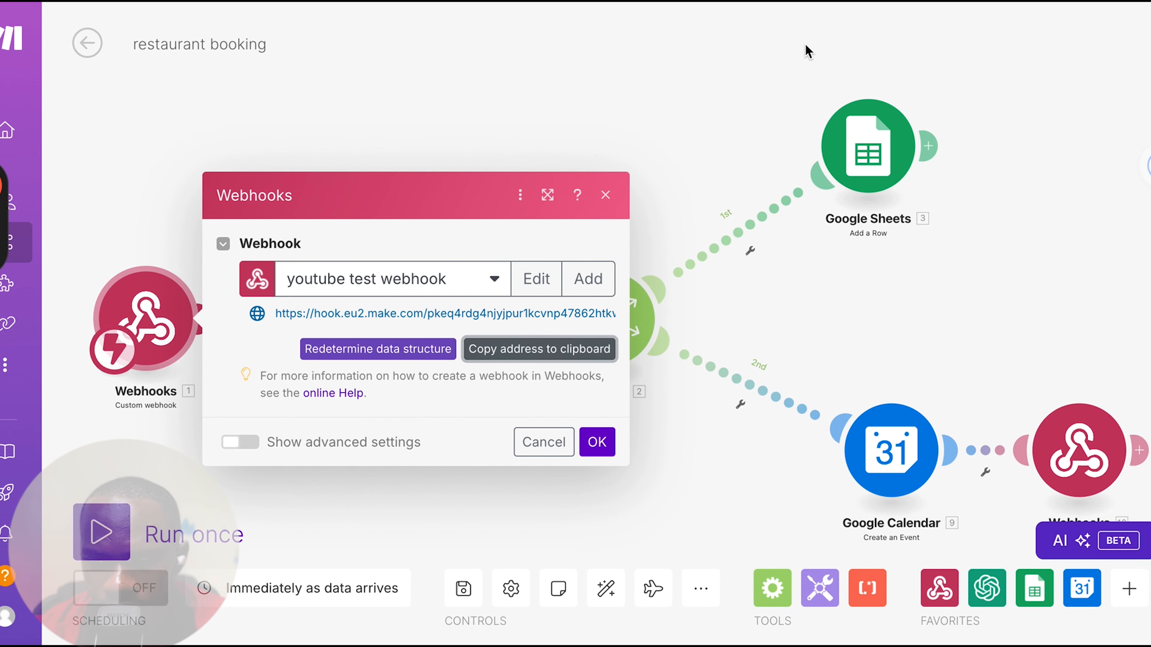
left_click(842, 2)
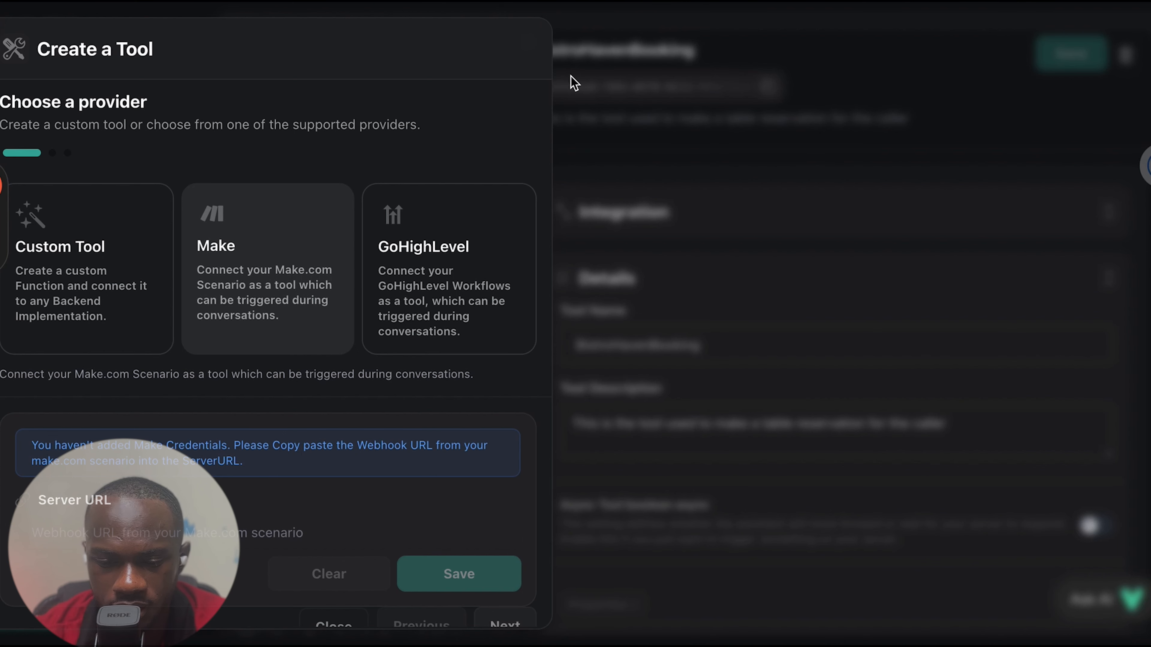
Set the new Make tool's server URL to the copied webhook address, save it and continue to the schema
left_click(76, 538)
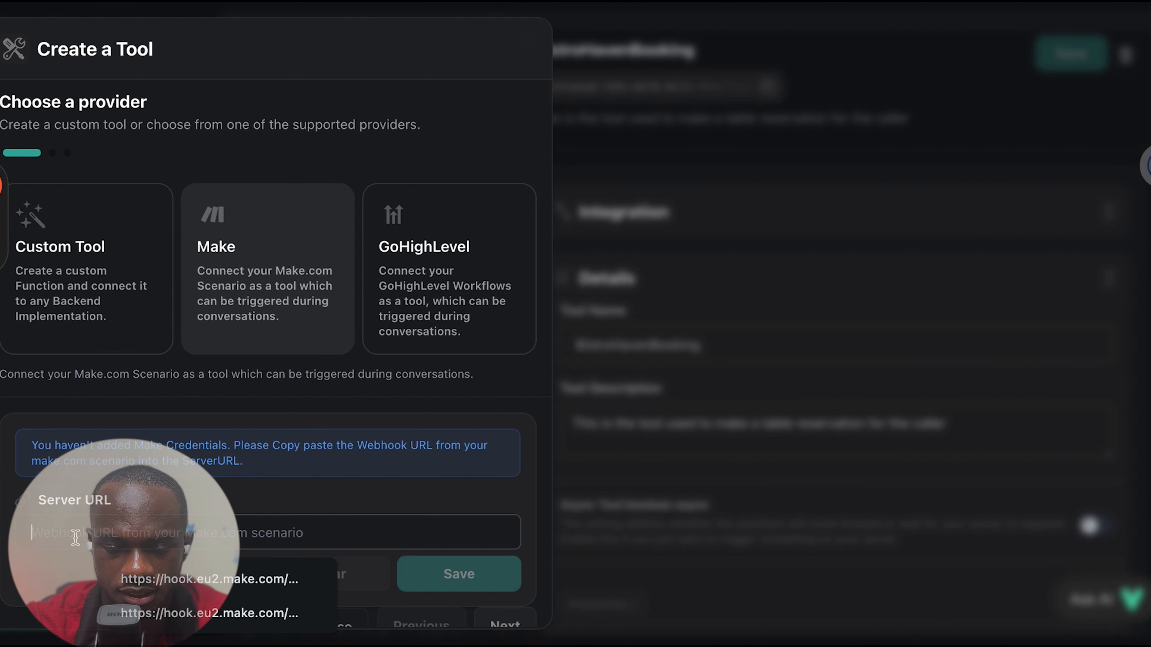
key("ctrl+v")
scroll(458, 589, "down", 1)
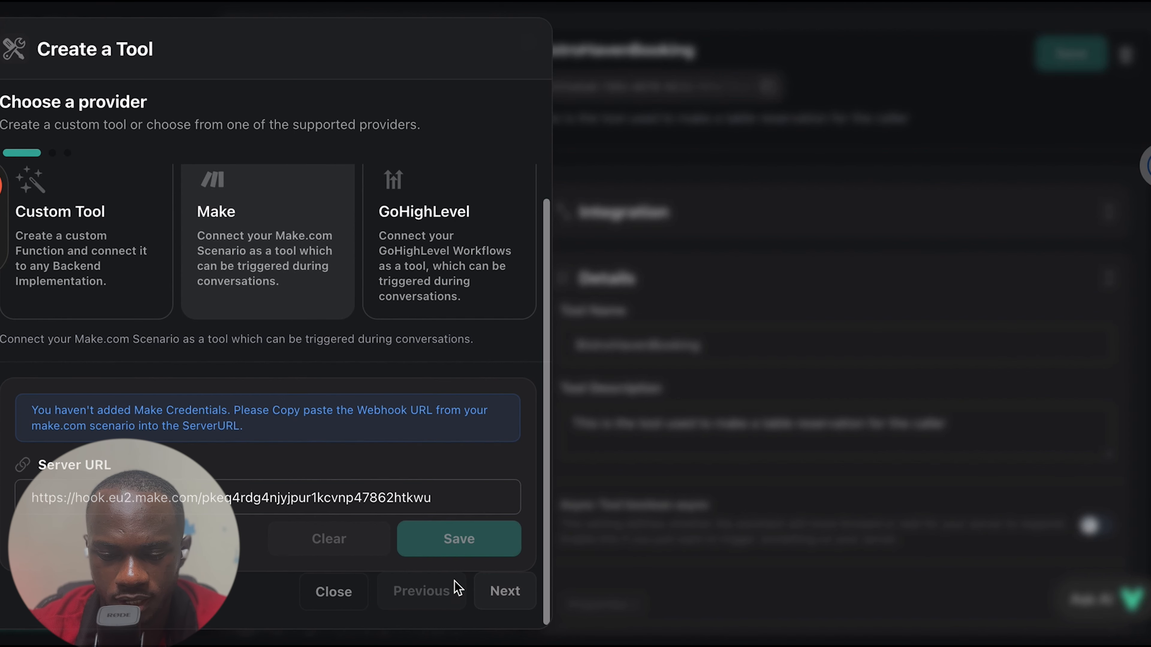
left_click(444, 546)
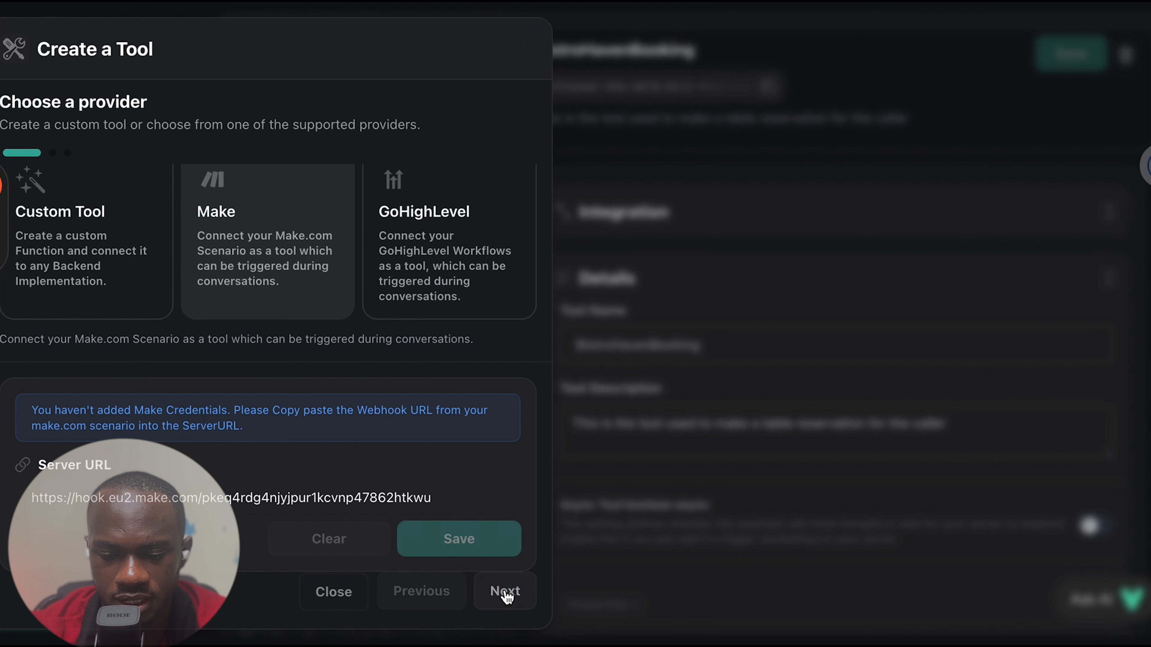
left_click(504, 592)
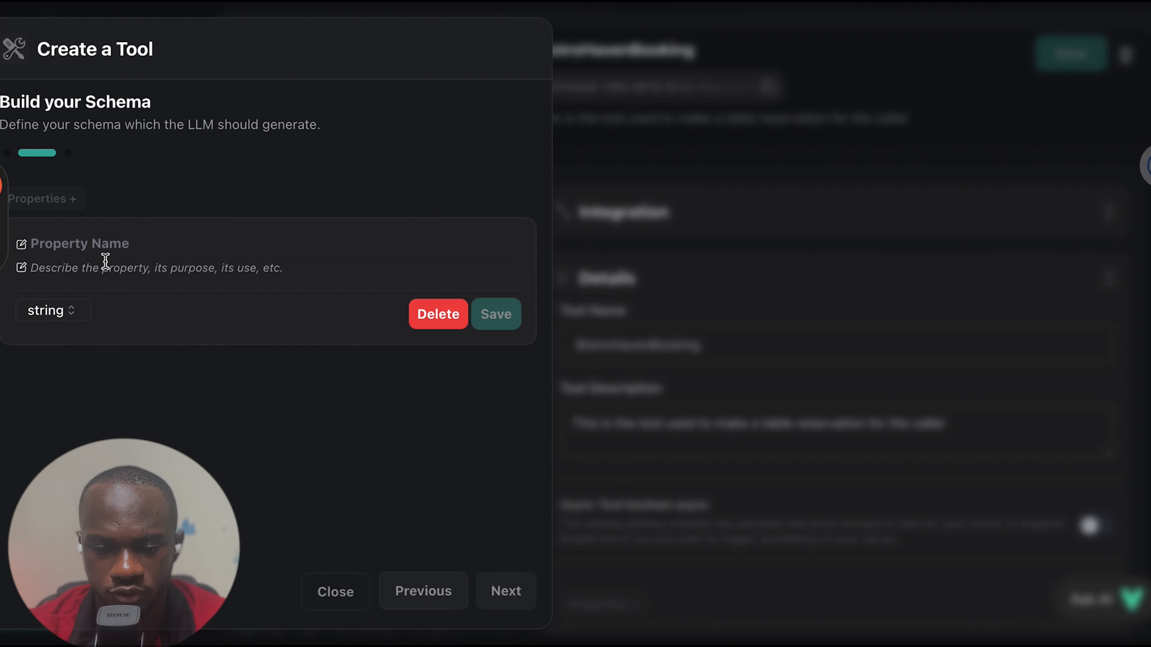
Add a string property "name" to the tool's schema with the description "this is the name of the caller" and save it
left_click(46, 244)
type("n")
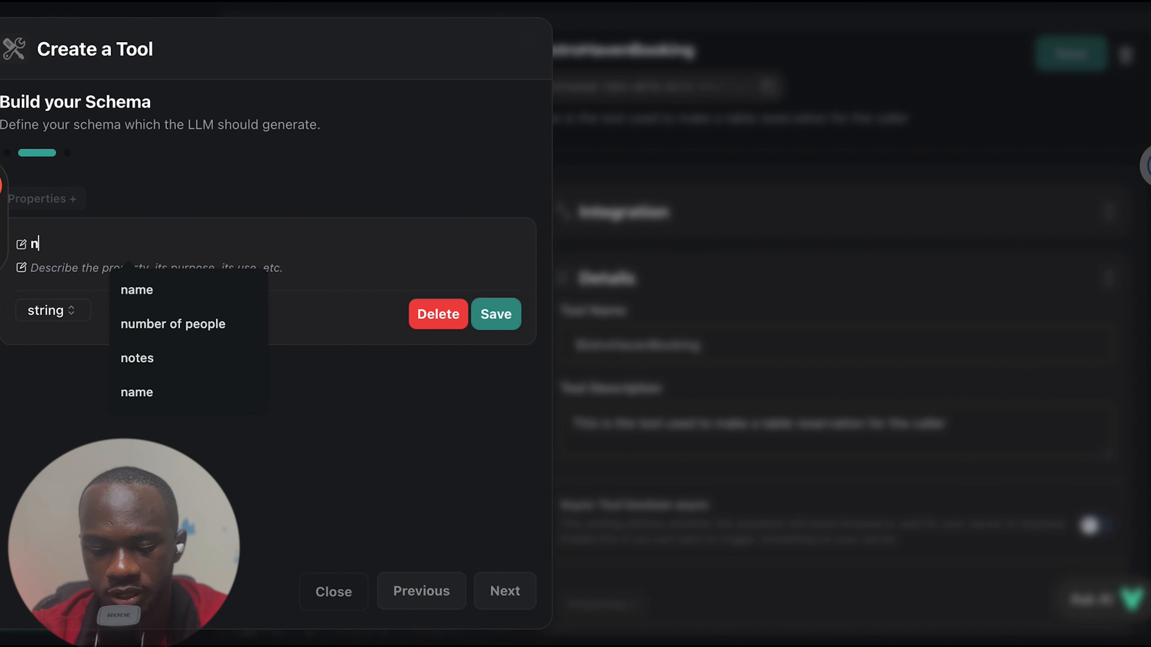
type("ame")
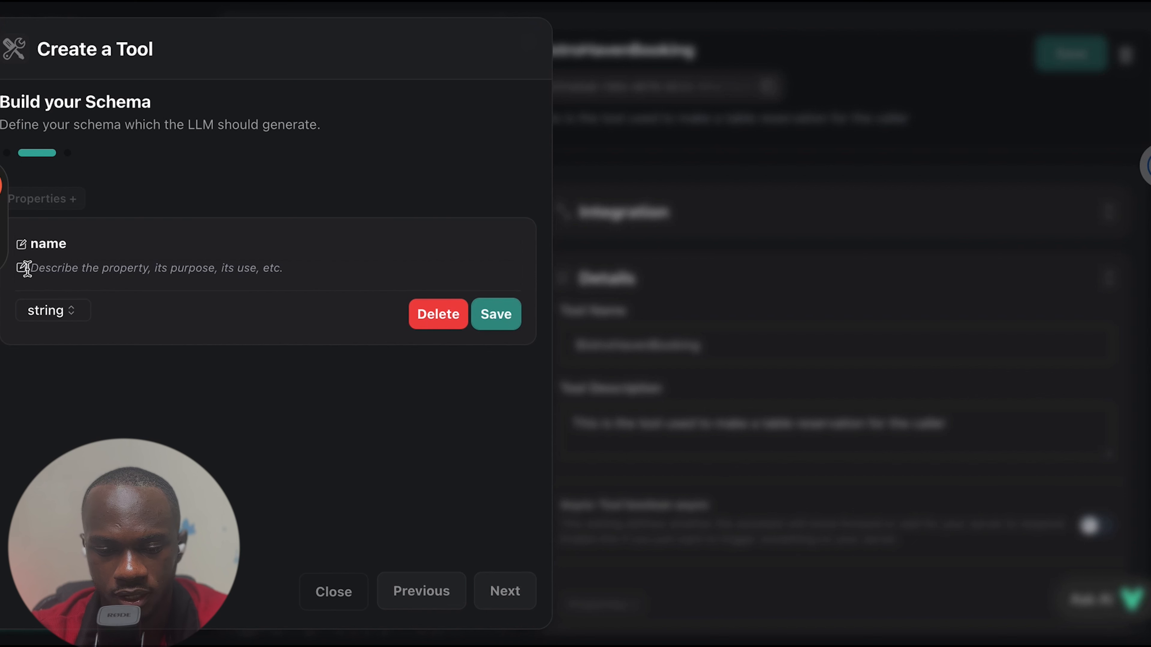
left_click(50, 271)
type("th")
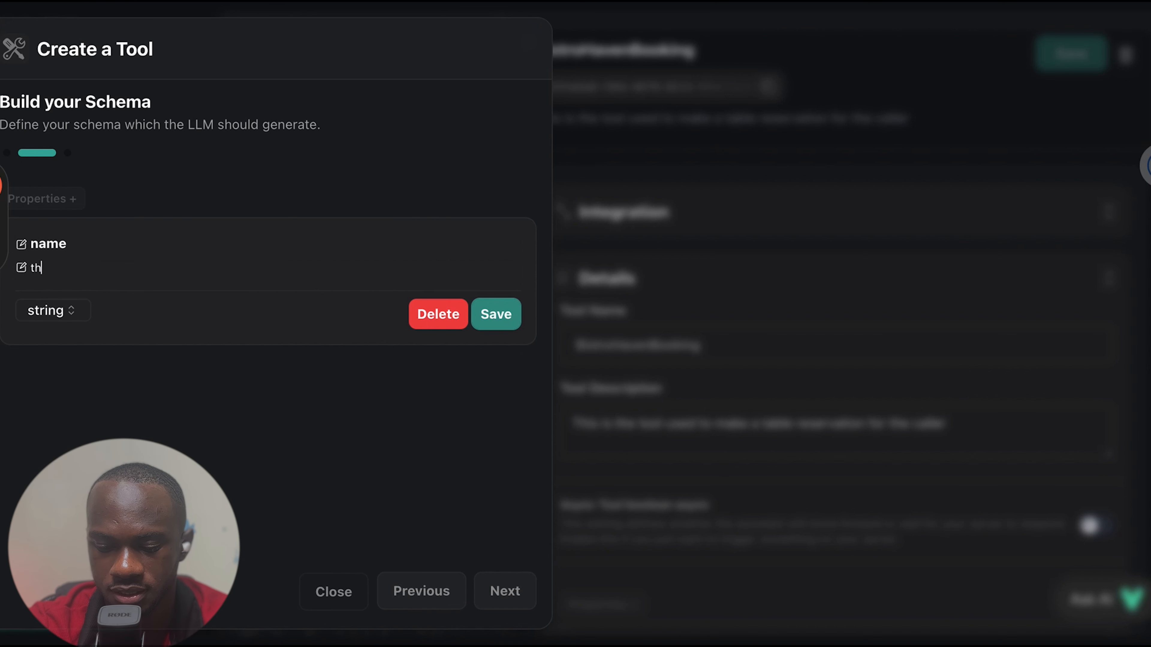
type("is is the name of the")
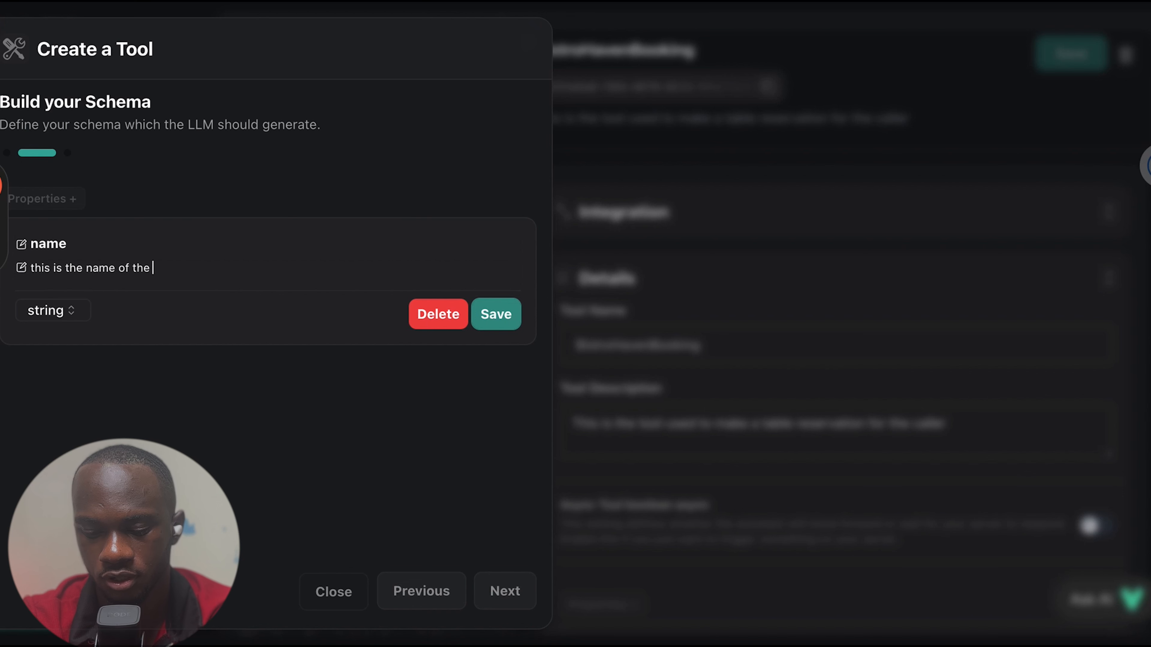
type("ler")
left_click(494, 315)
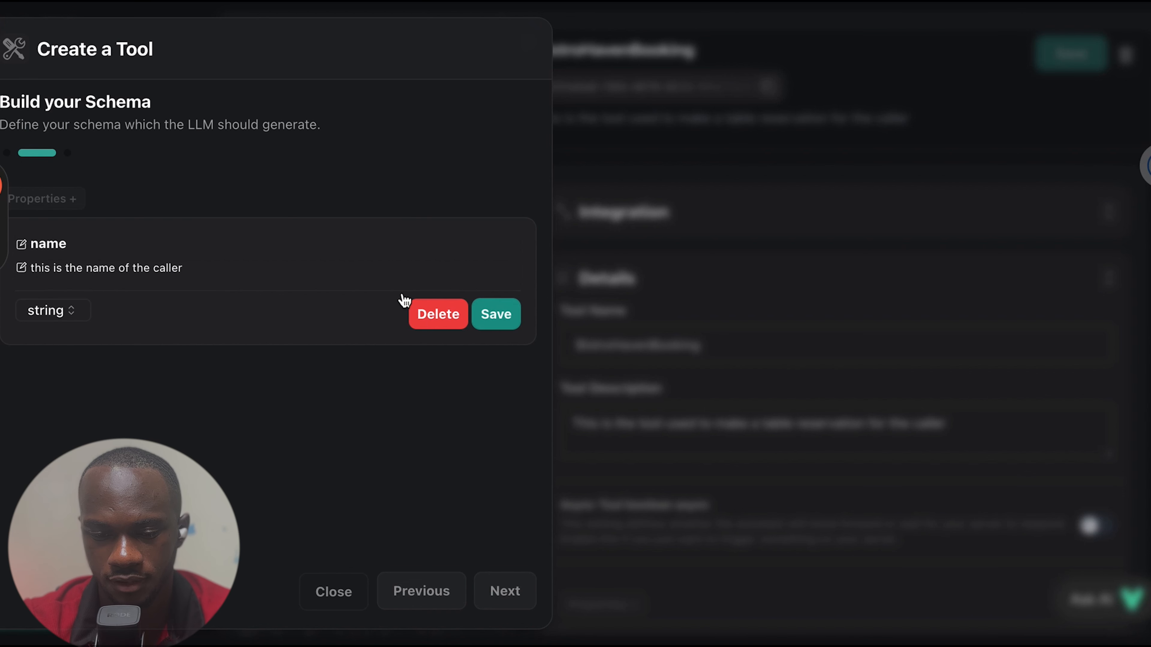
Add a second string property "email", described as "this is the email of the caller", and continue to the tool's details
left_click(64, 202)
left_click(42, 292)
type("e")
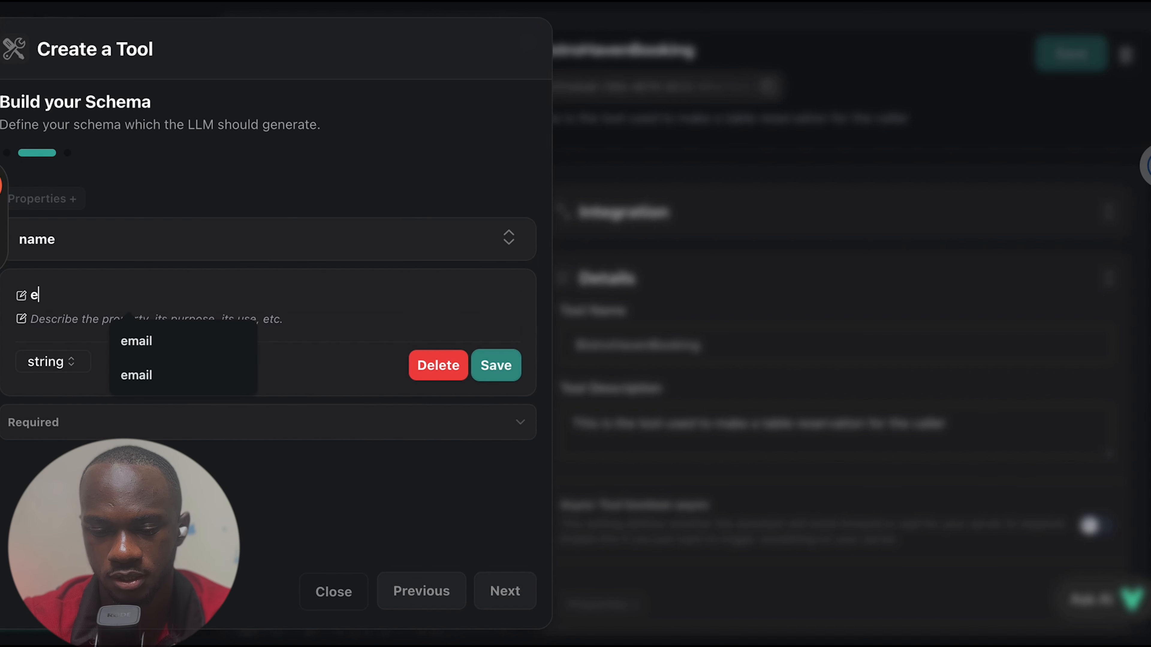
type("mai")
key("BackSpace")
type("ail")
left_click(44, 316)
type("th")
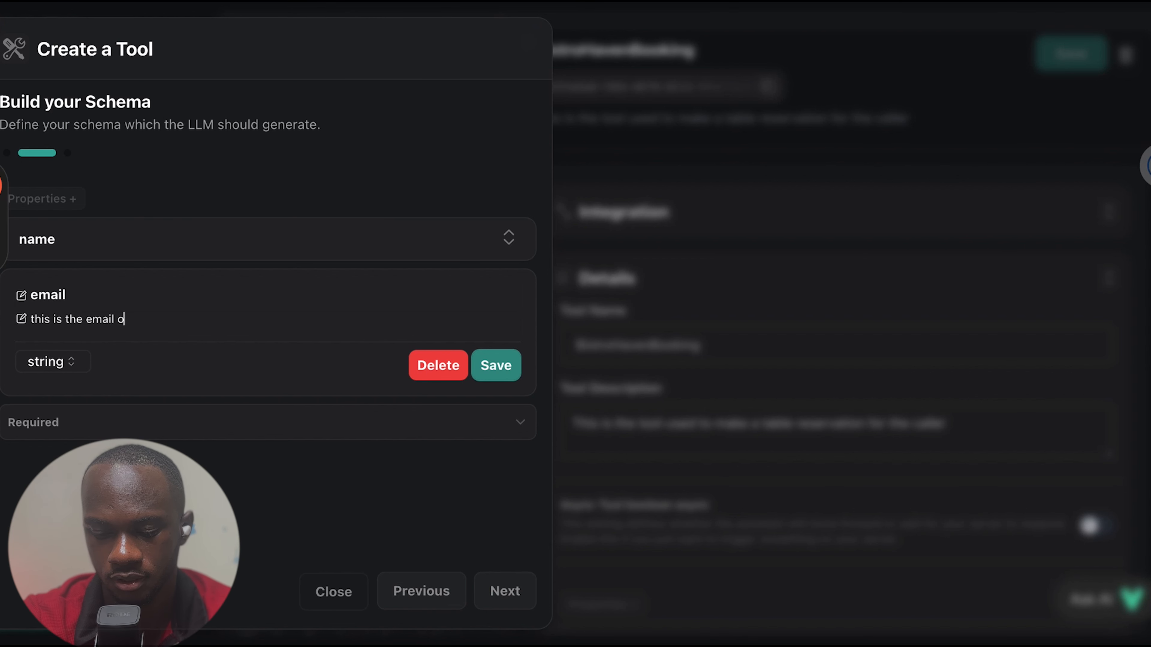
type("he caller")
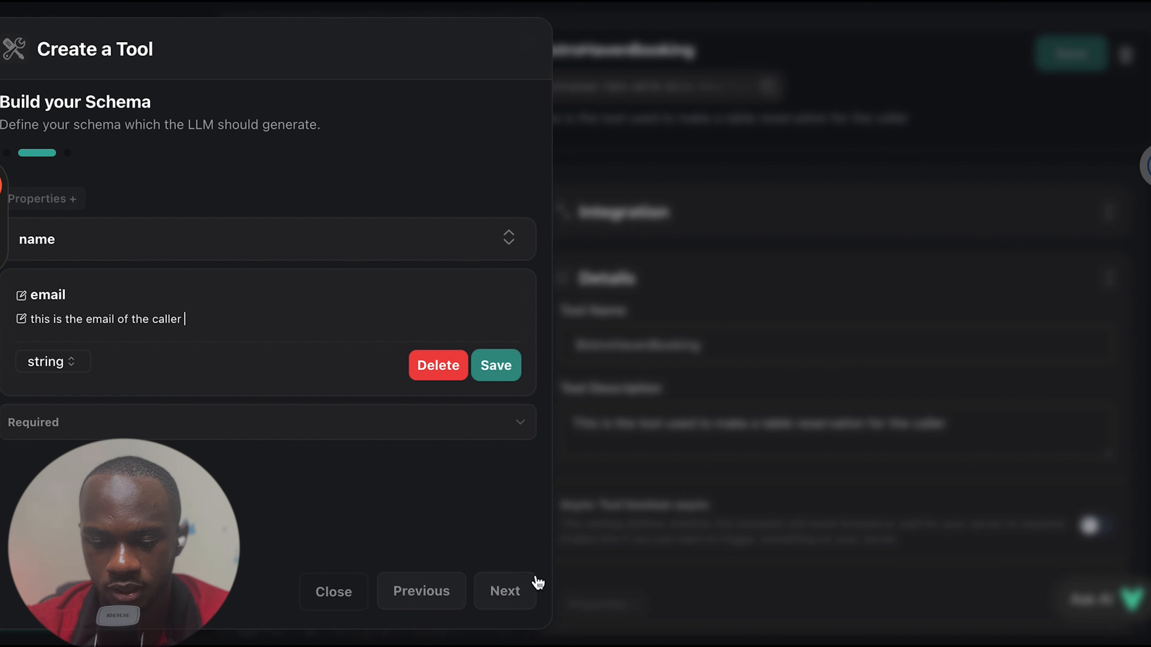
left_click(507, 591)
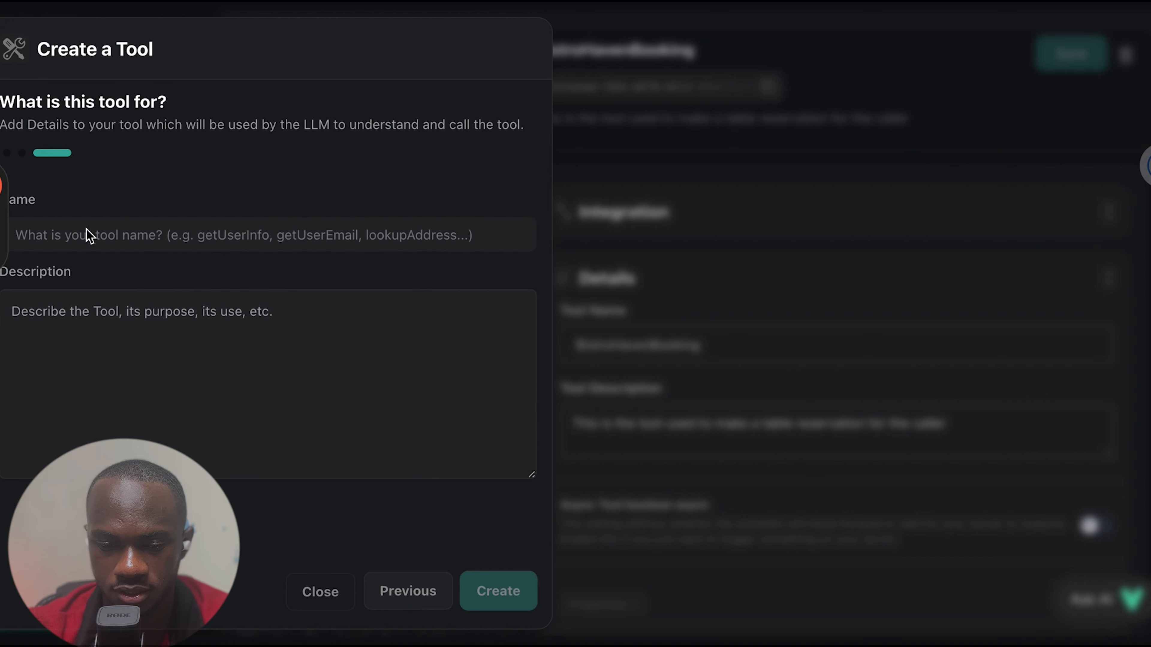
Name the tool "resuarantbooking", describe it as "thisnis the tool used to book a table for the caller", and dismiss the form without creating it
left_click(80, 236)
type("resu")
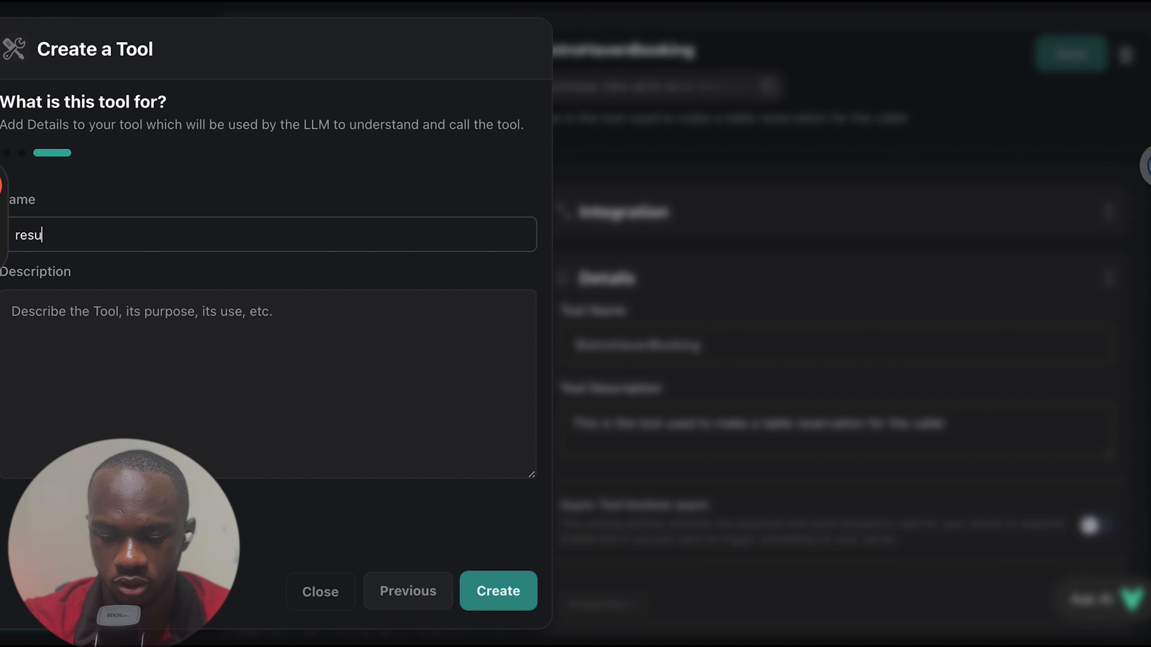
type("arantb")
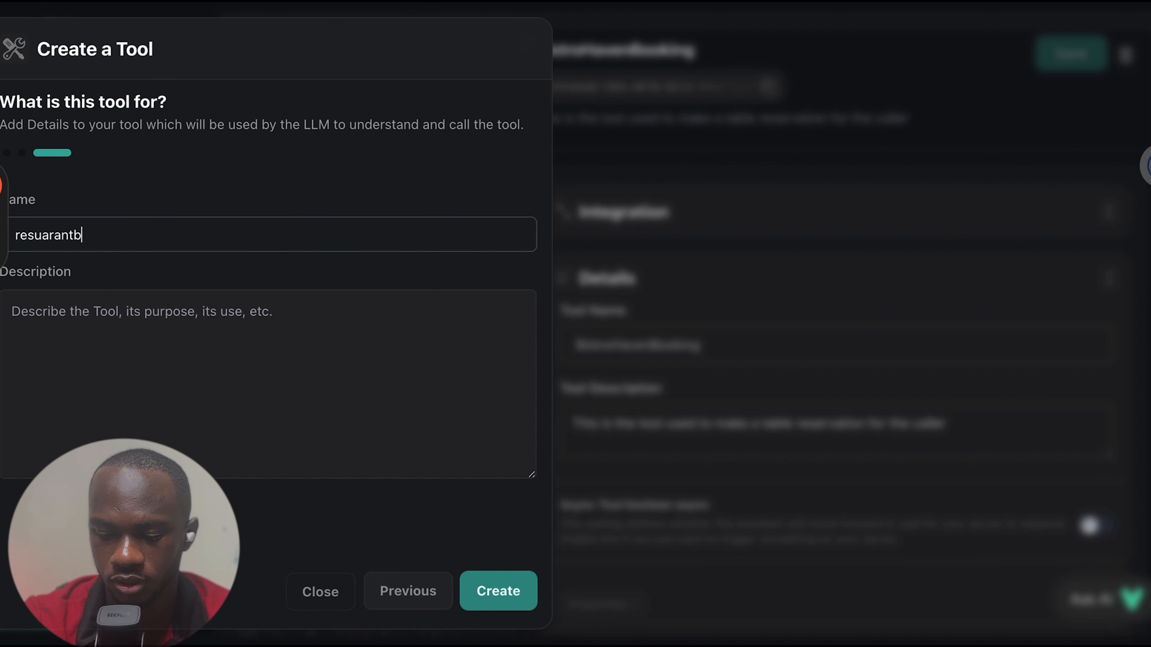
type("ooking")
left_click(36, 302)
type("t")
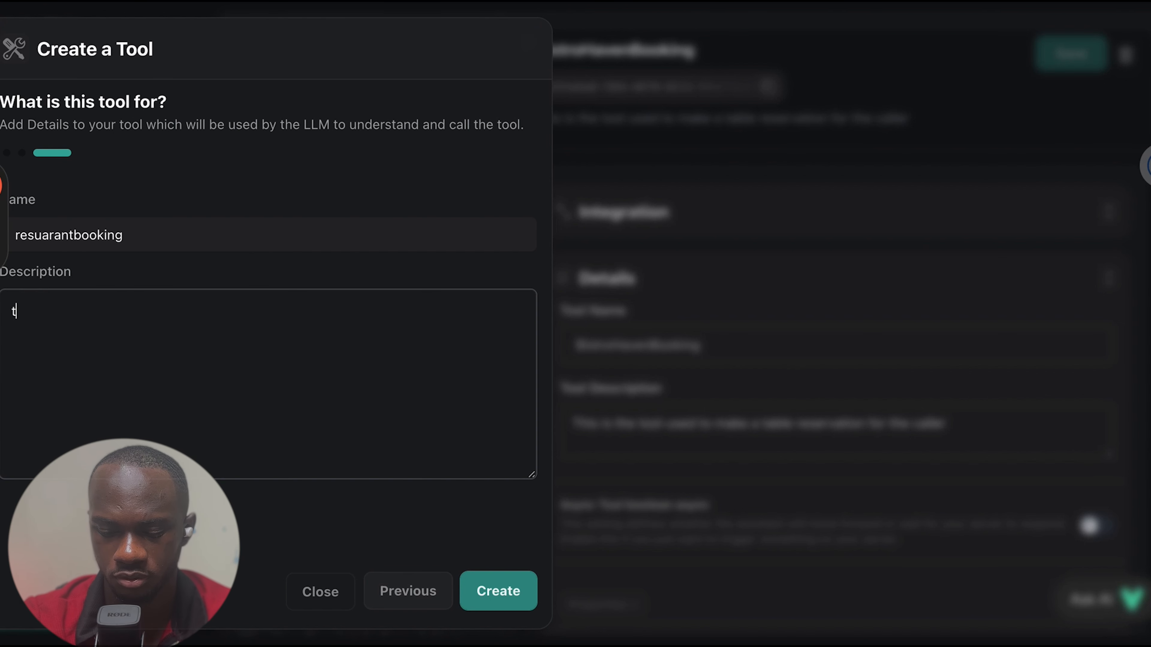
type("hisnis the tool ")
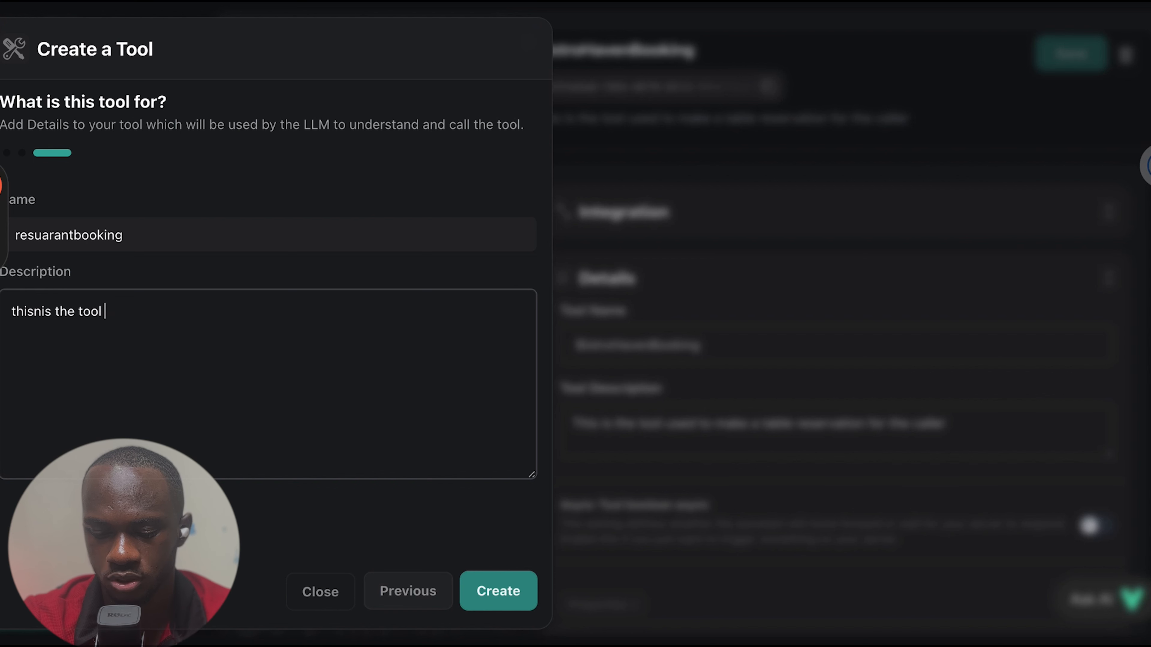
type("used to b")
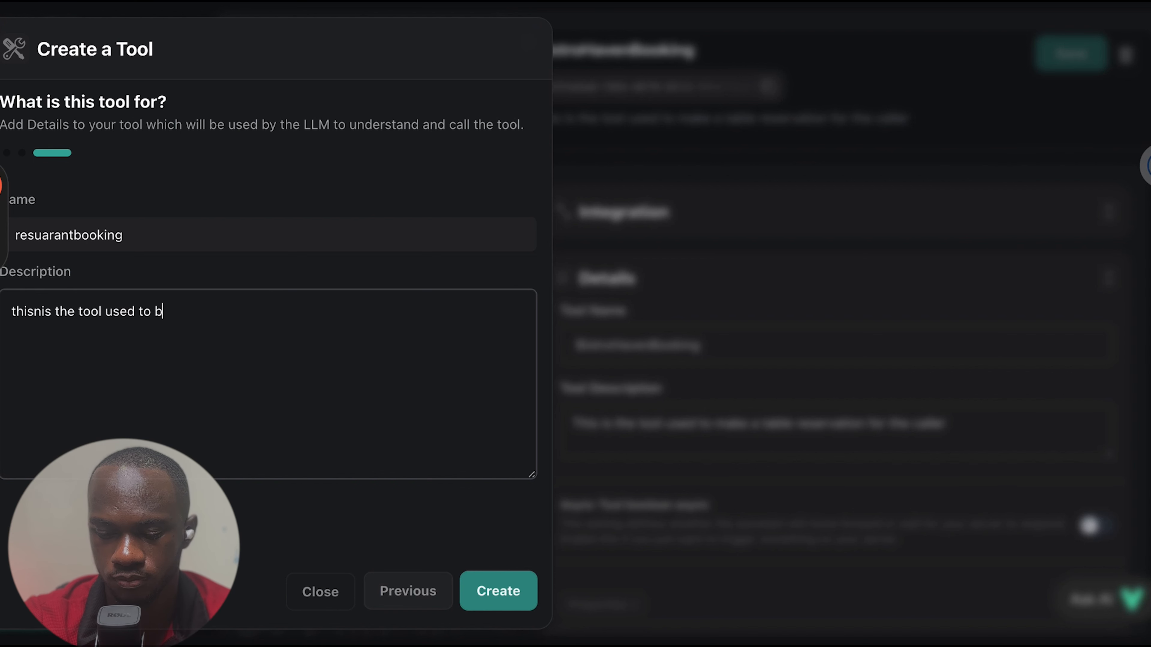
type("ook a table f")
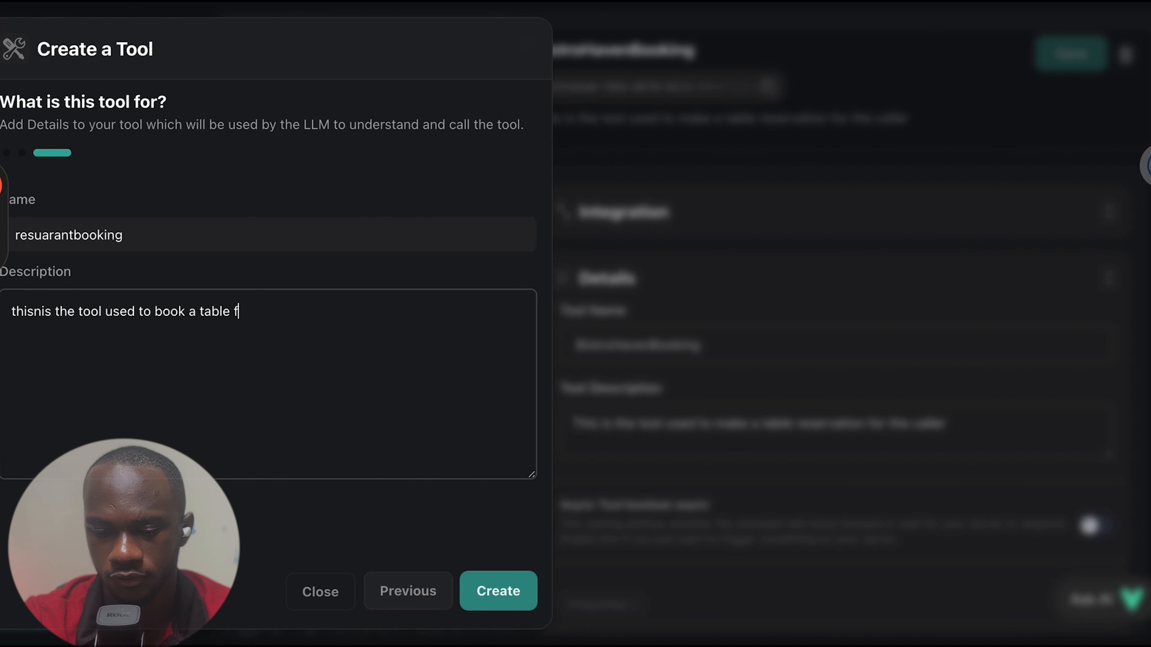
type("or the calle")
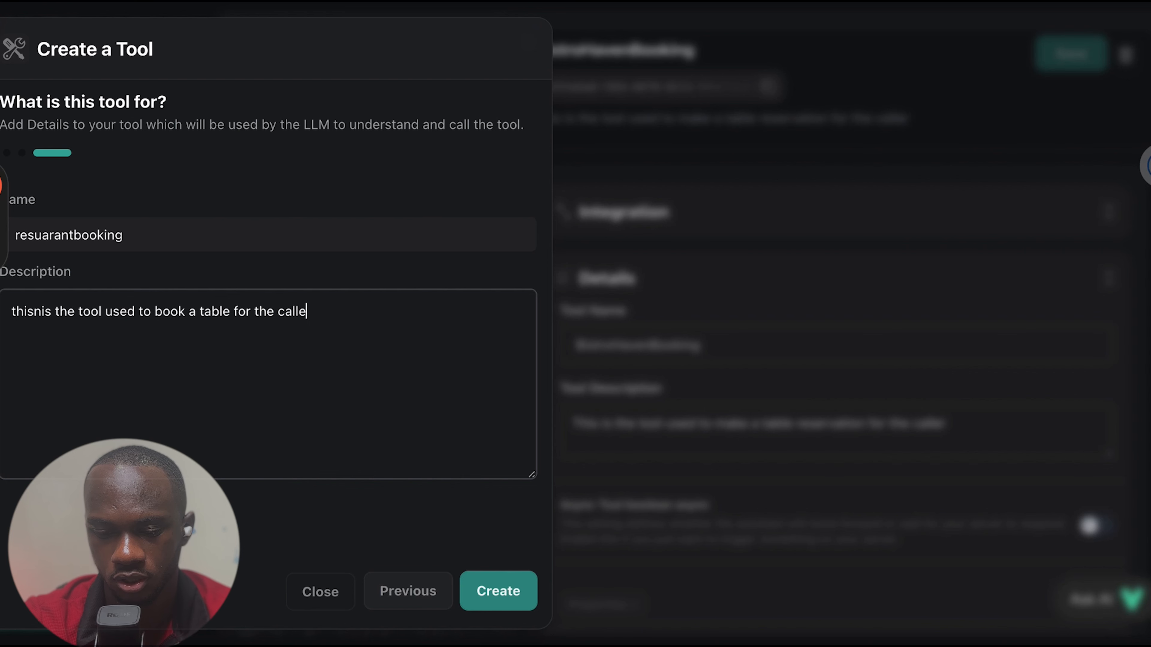
type("r")
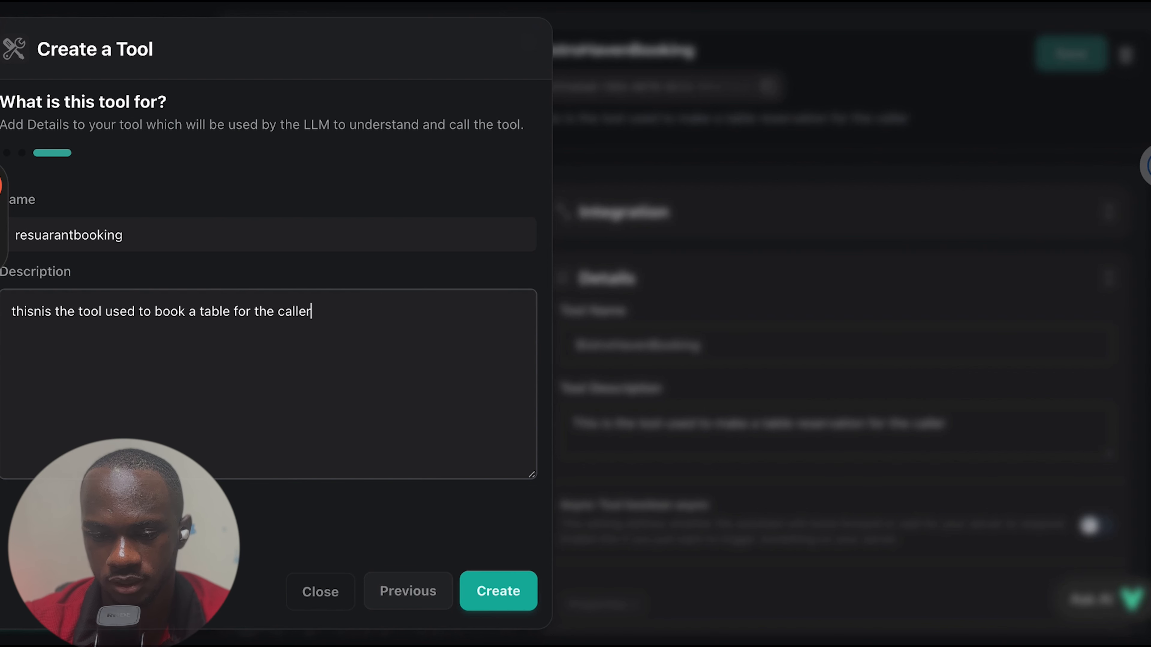
left_click(706, 194)
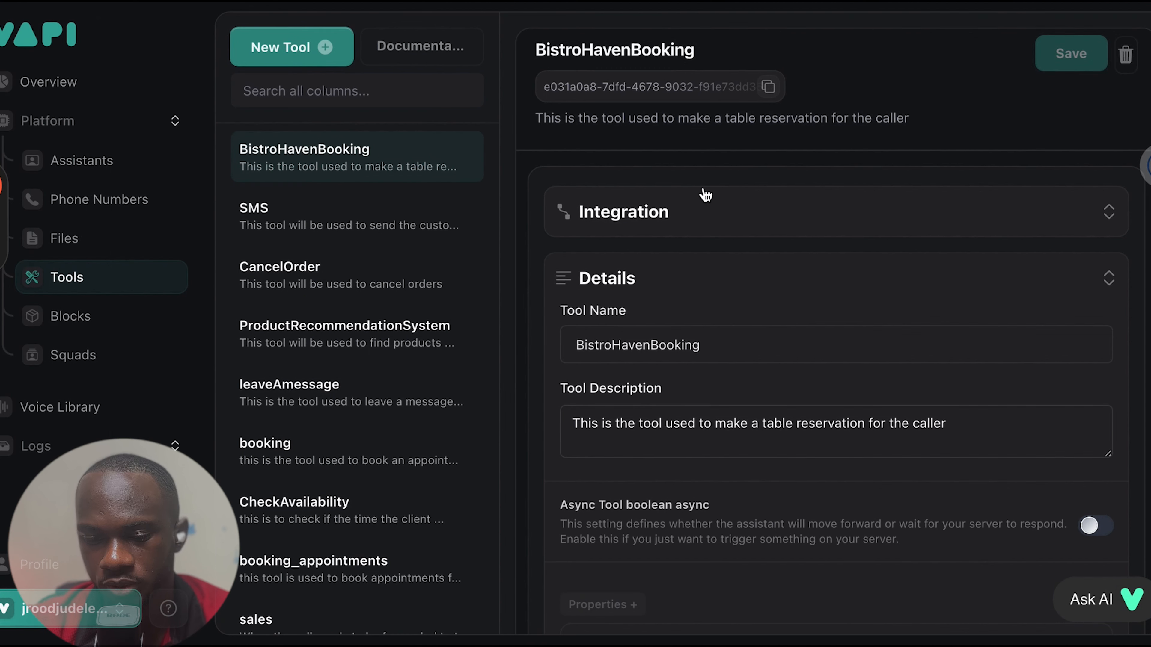
Examine the BistroHavenBooking tool's Make integration, server URL, name and description
left_click(821, 233)
scroll(648, 193, "down", 3)
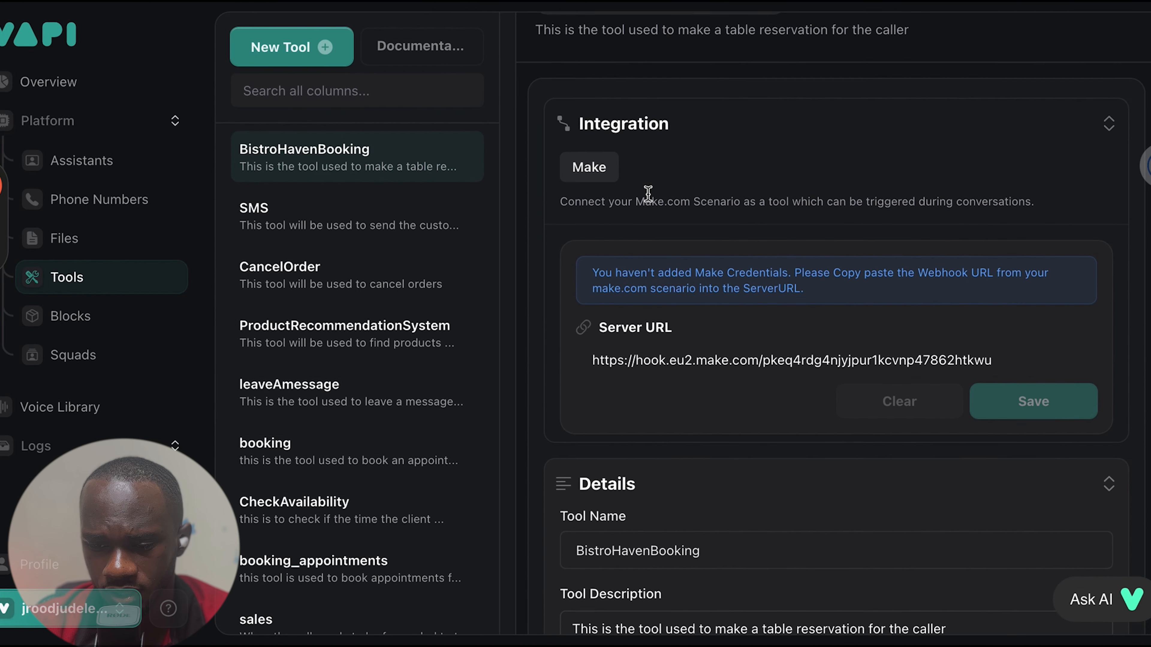
scroll(742, 269, "down", 3)
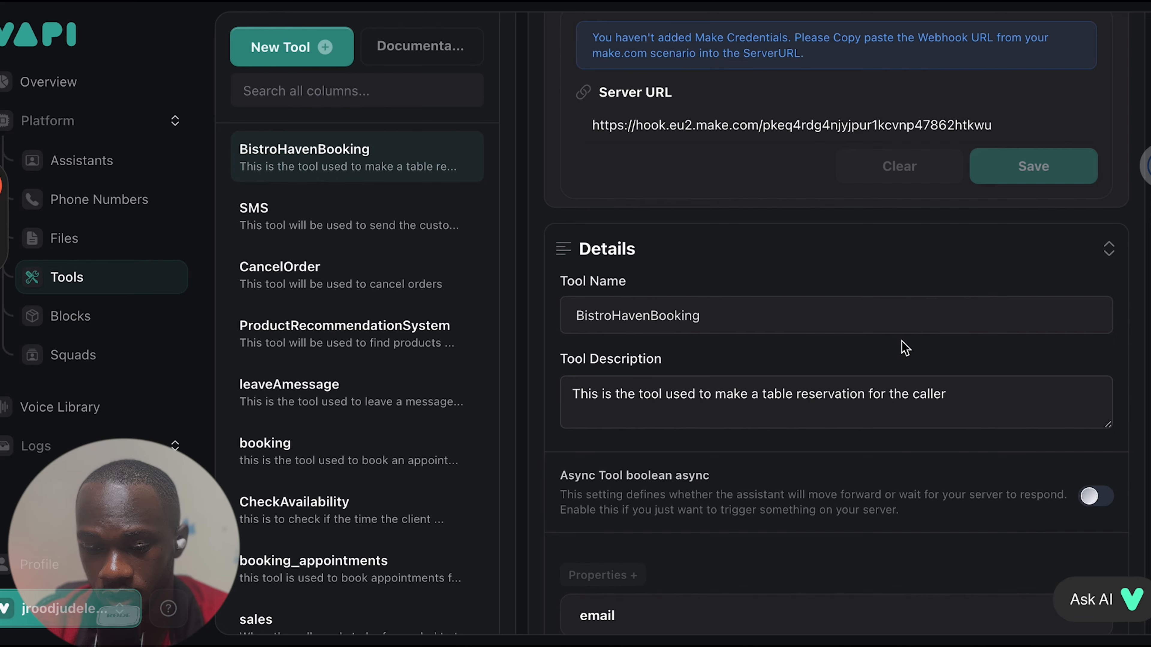
scroll(904, 349, "down", 6)
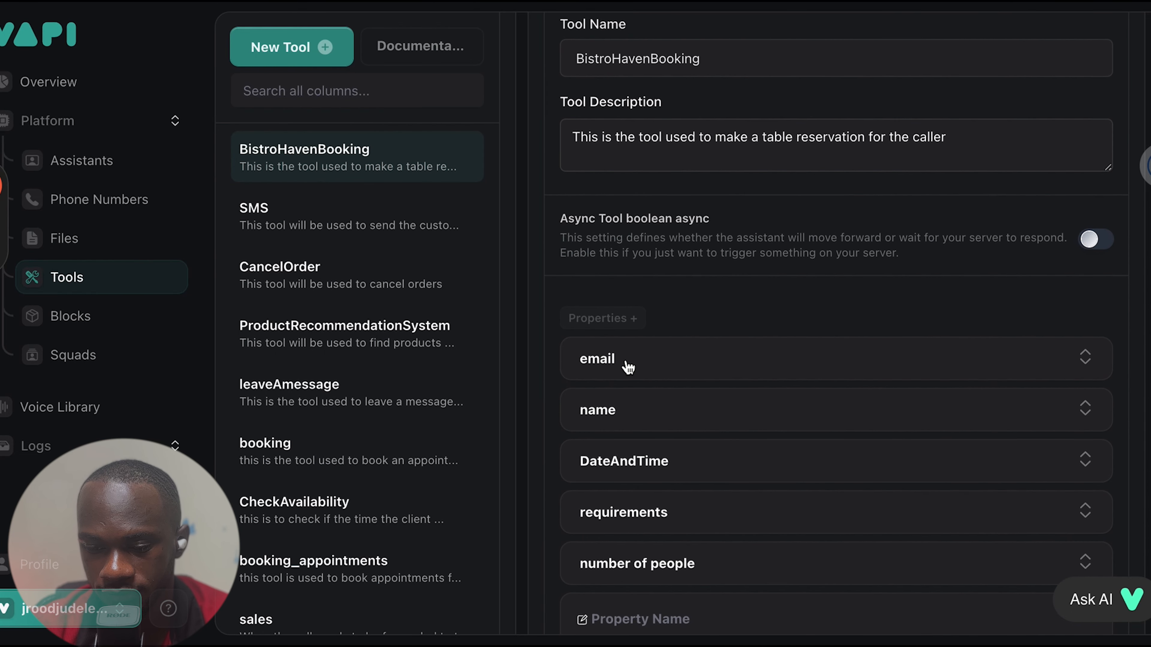
Expand the email, name, DateAndTime, requirements and number of people properties to review their descriptions and data types
left_click(628, 365)
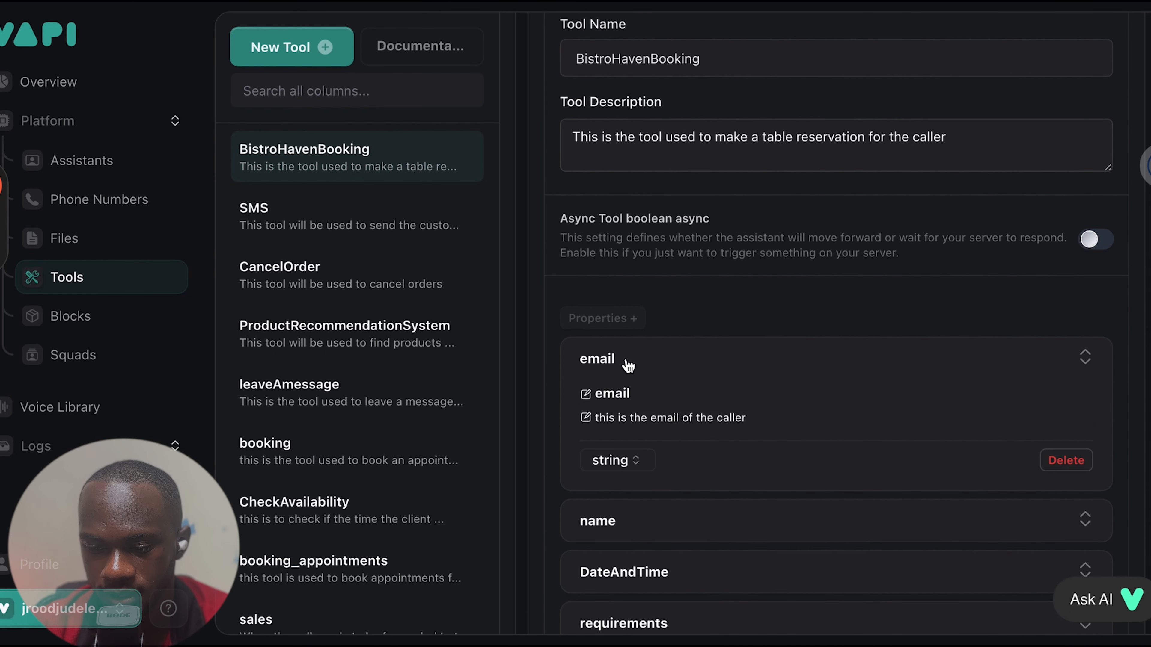
scroll(623, 365, "down", 3)
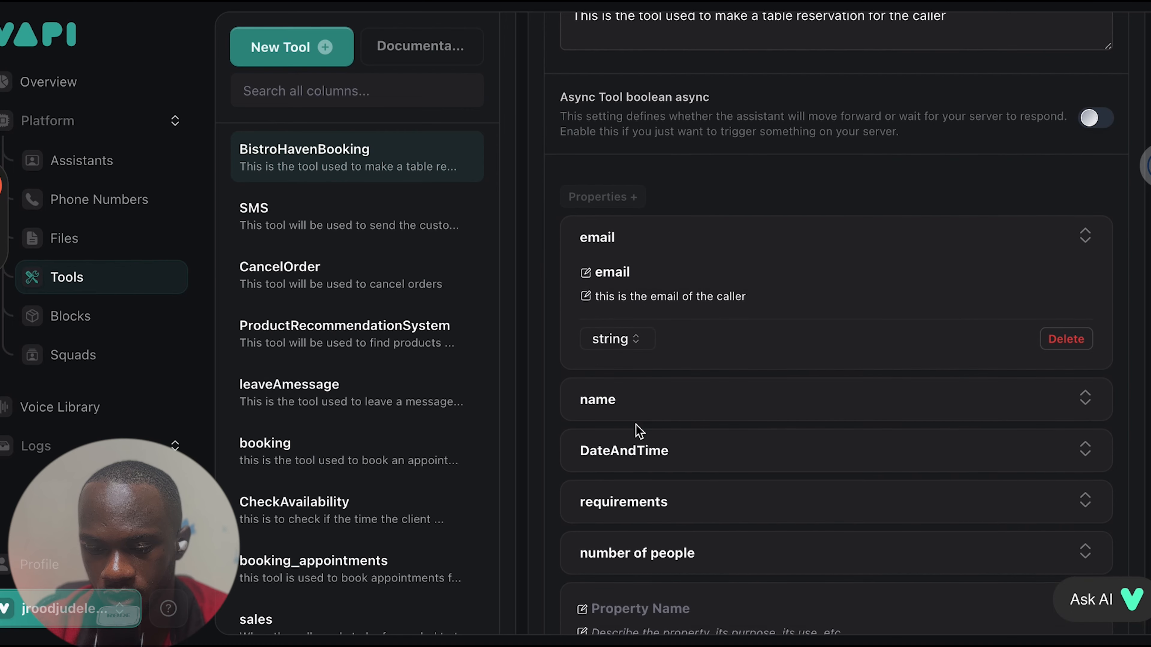
left_click(613, 405)
scroll(616, 405, "down", 3)
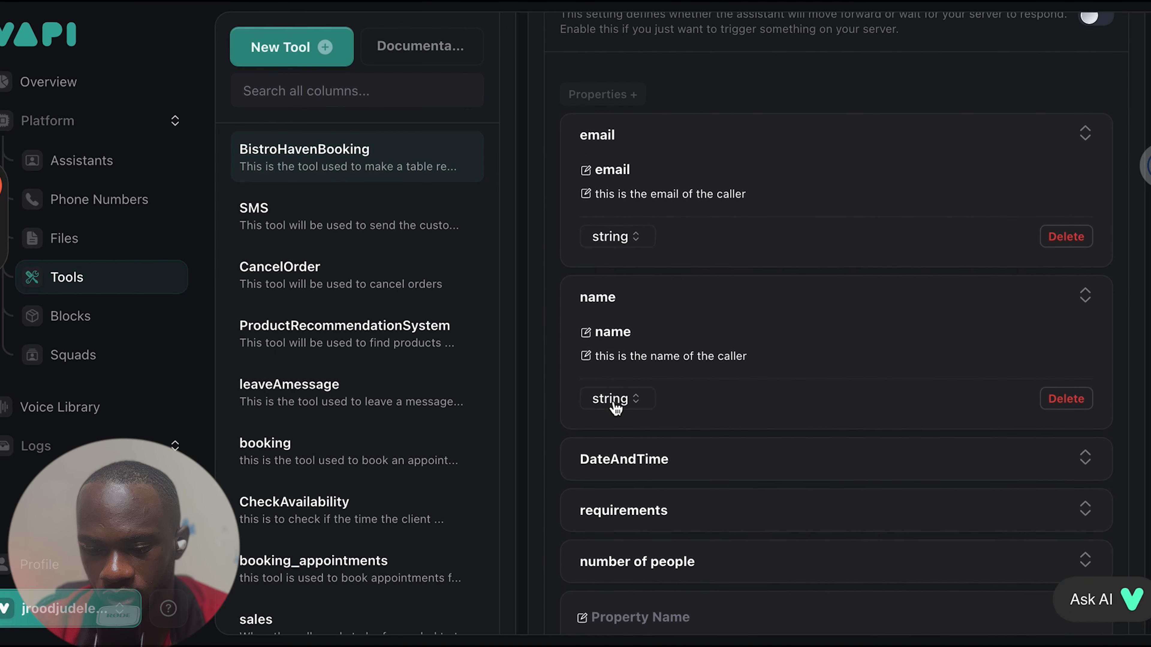
left_click(666, 430)
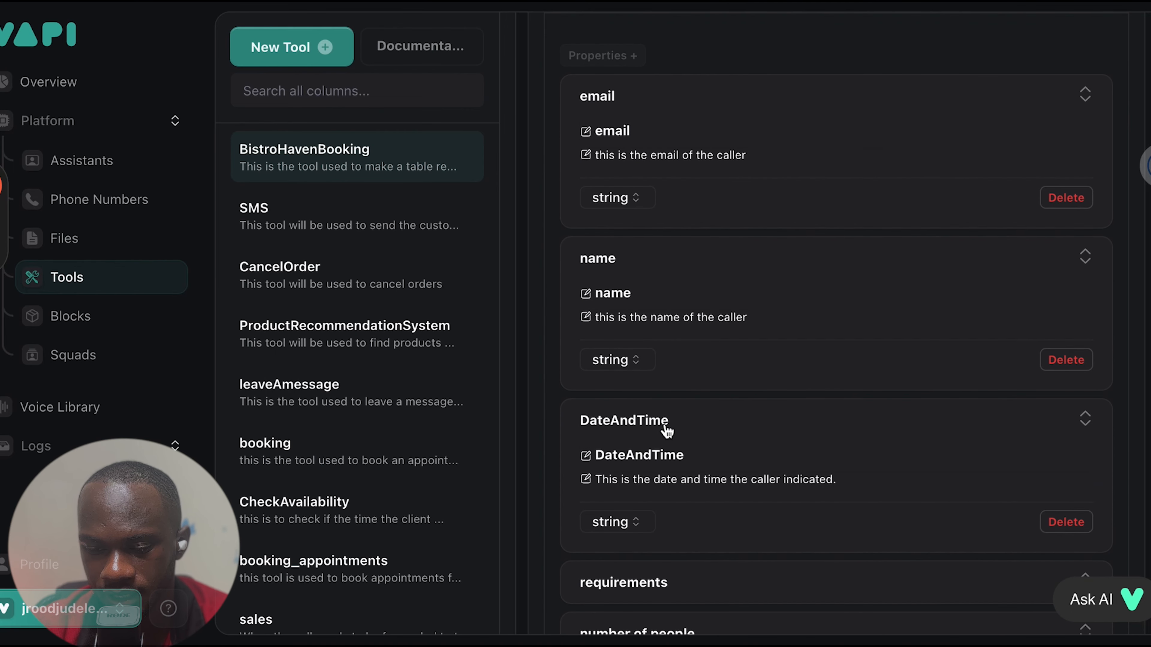
scroll(666, 431, "down", 3)
left_click(669, 459)
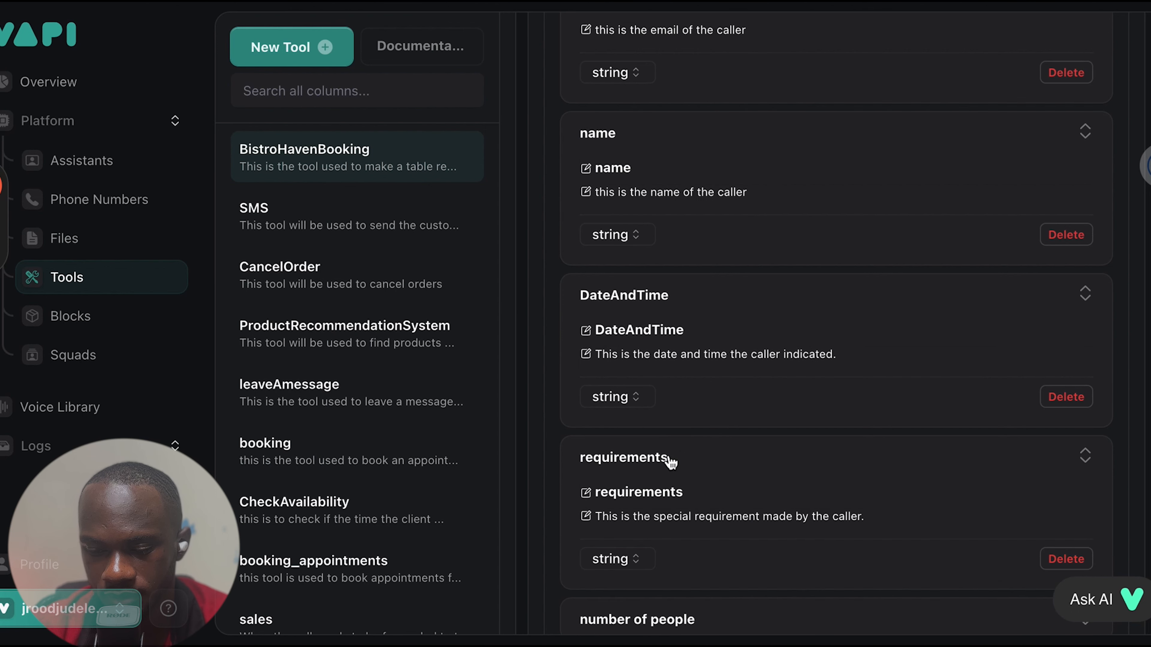
scroll(671, 462, "down", 3)
left_click(679, 519)
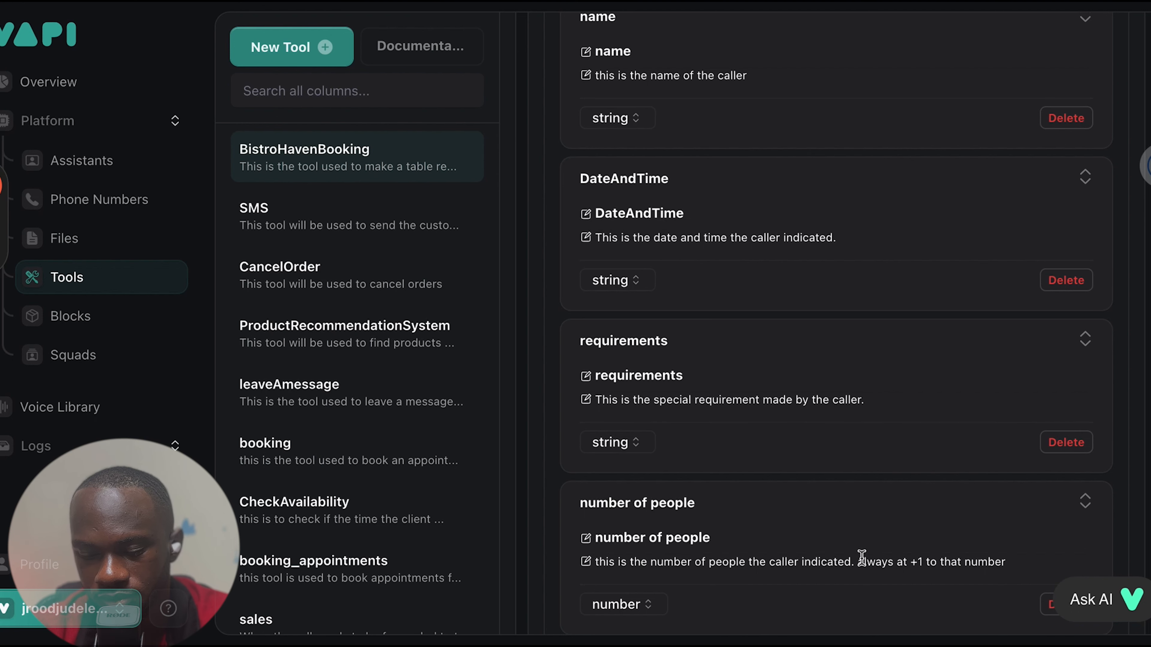
scroll(862, 558, "down", 5)
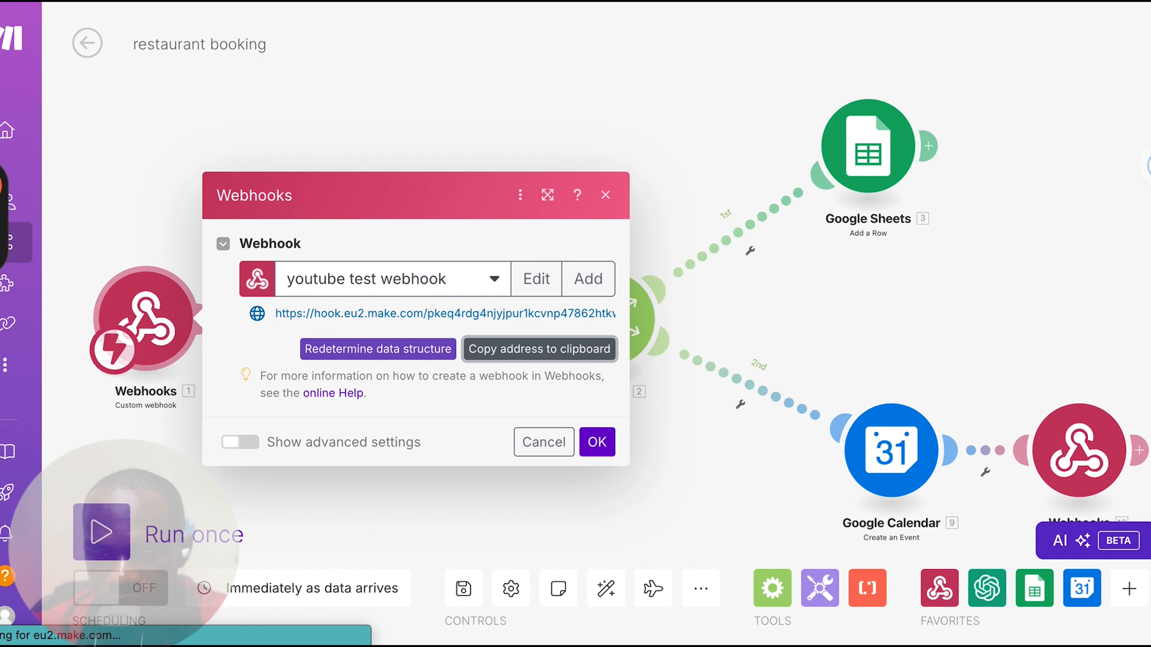
Switch to the restaurant booking scenario in Make, dismiss the webhook settings and add a separate Custom webhook module
left_click(606, 197)
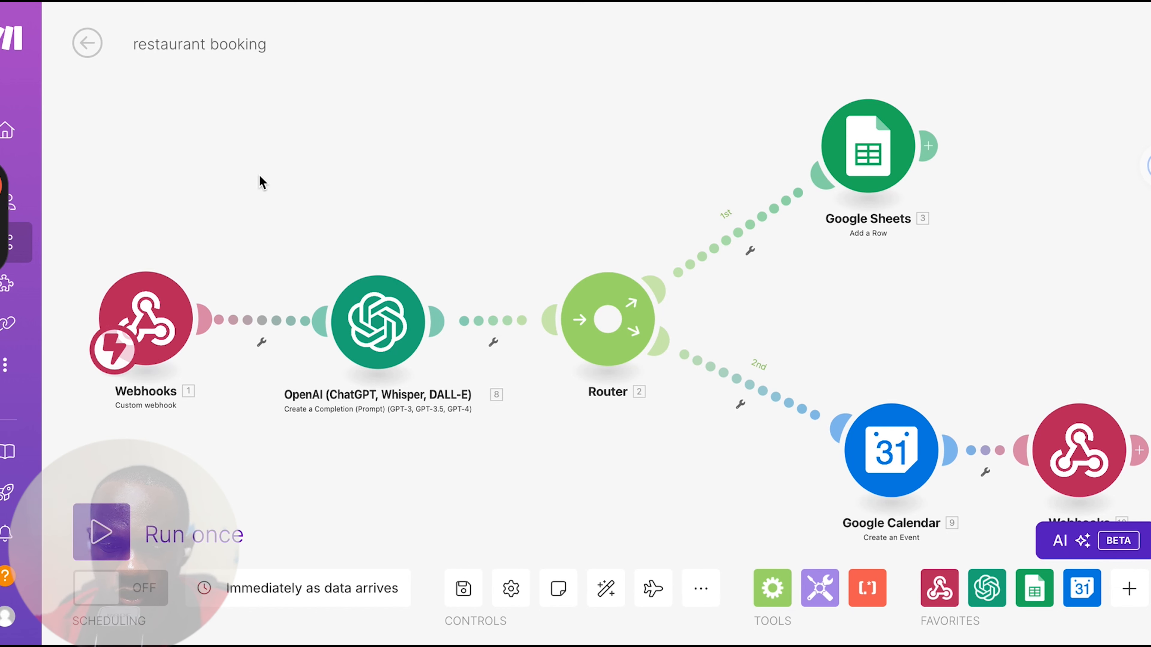
right_click(301, 142)
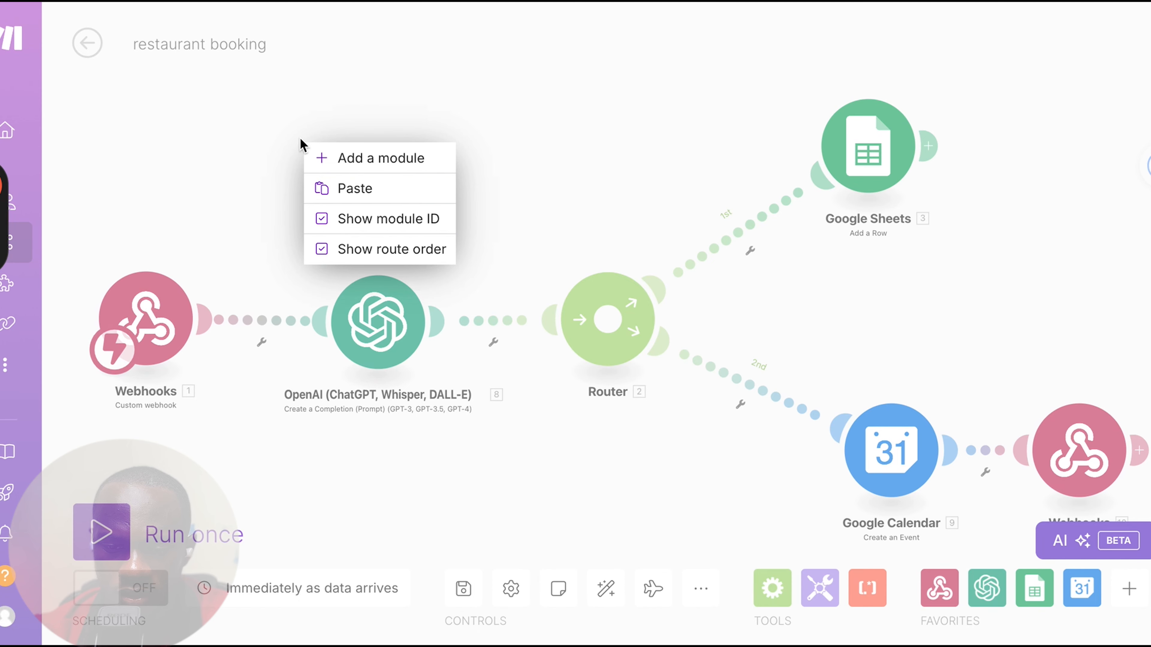
left_click(327, 152)
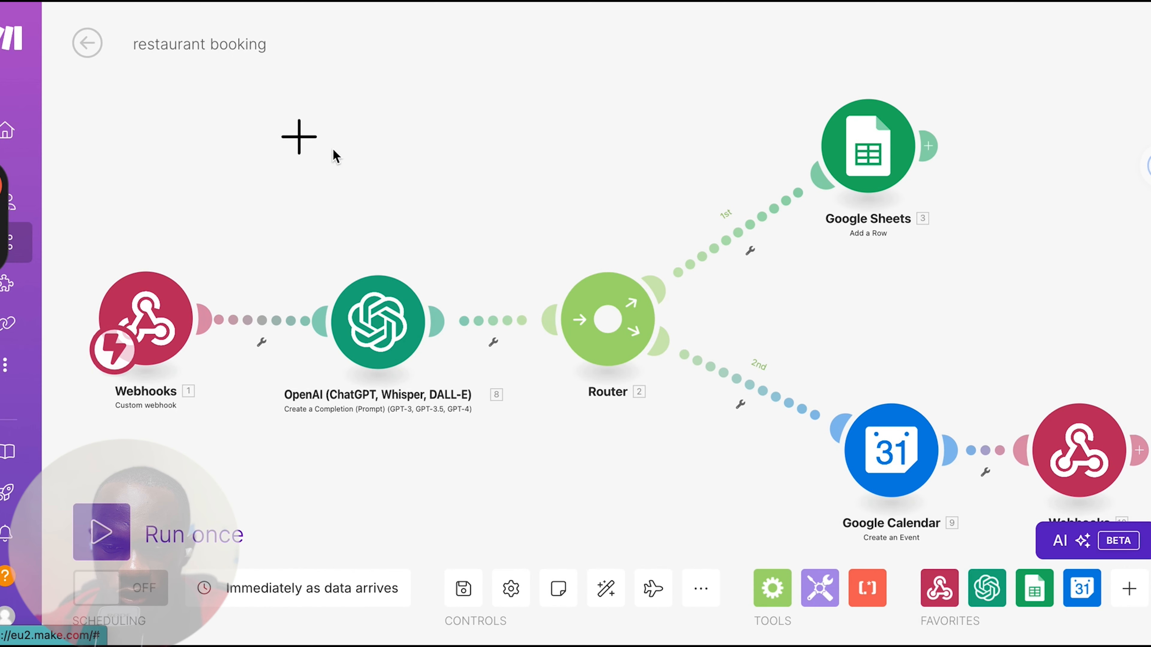
left_click(316, 146)
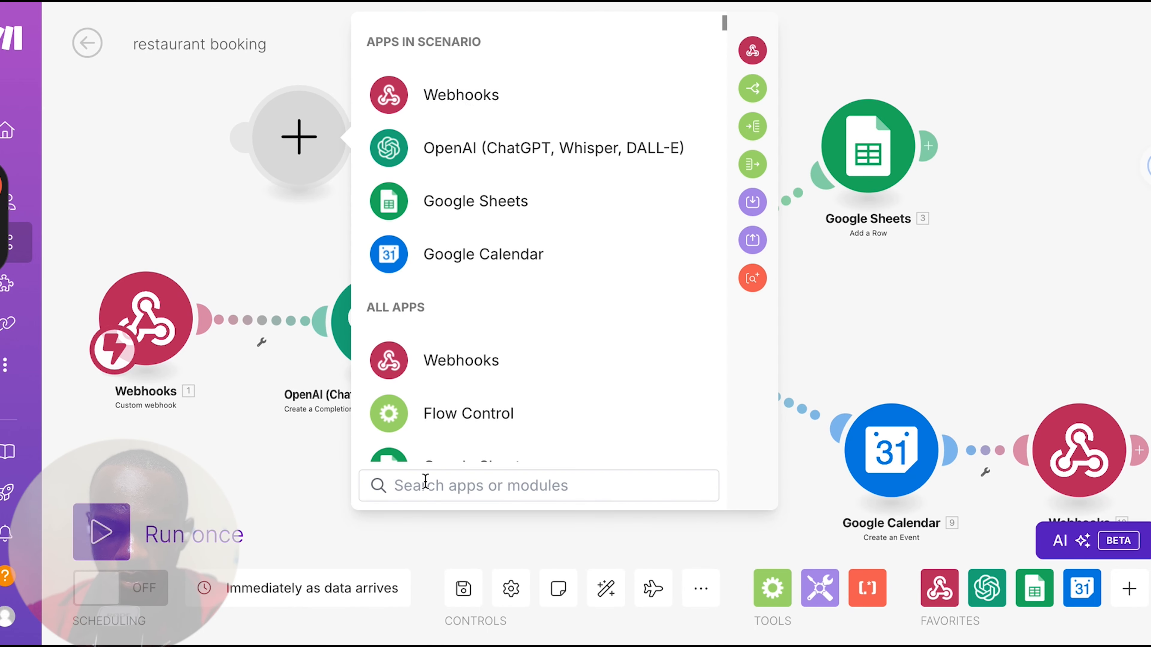
type("webhook")
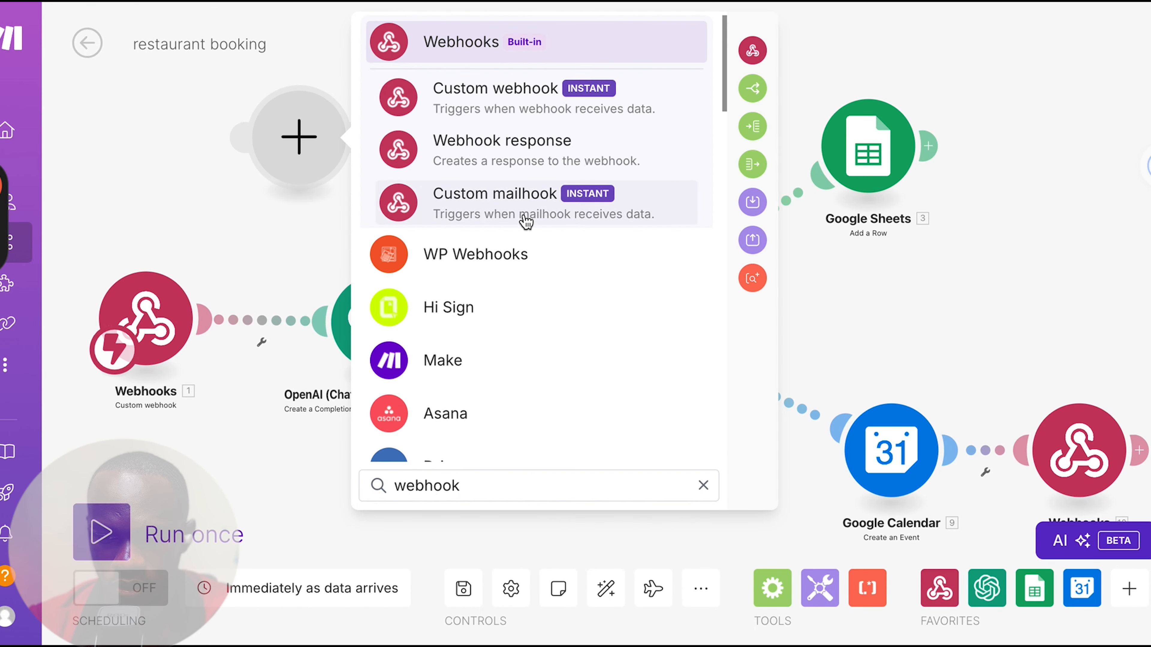
left_click(515, 106)
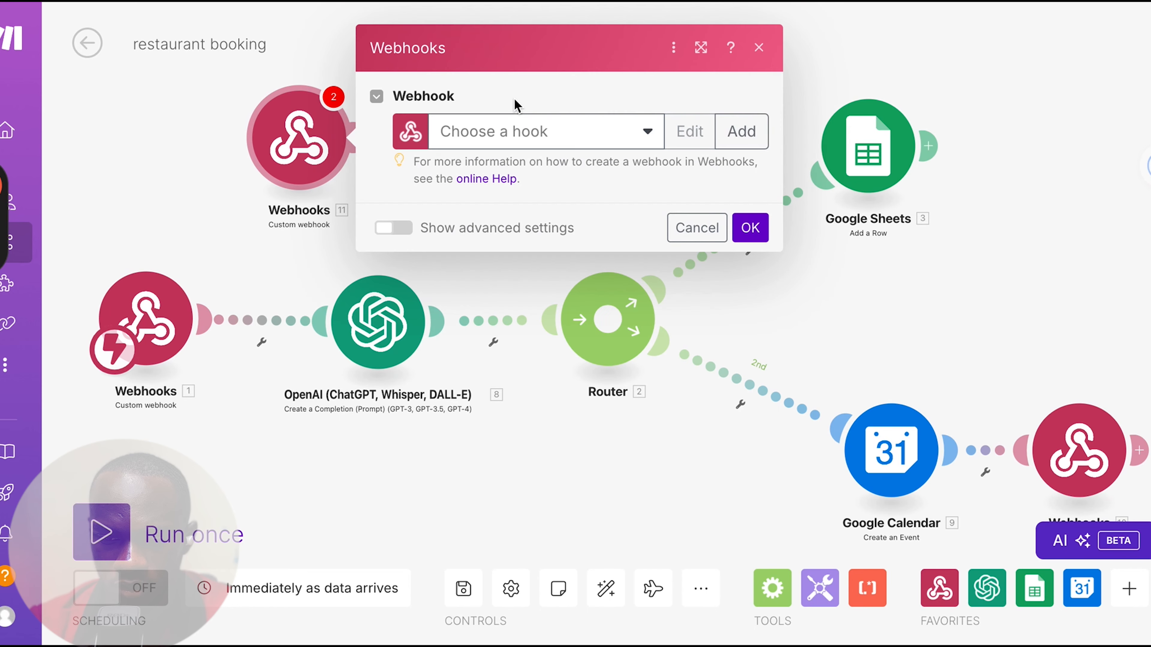
Create a new webhook named "restaurant webhook" for the added module and save it
left_click(741, 131)
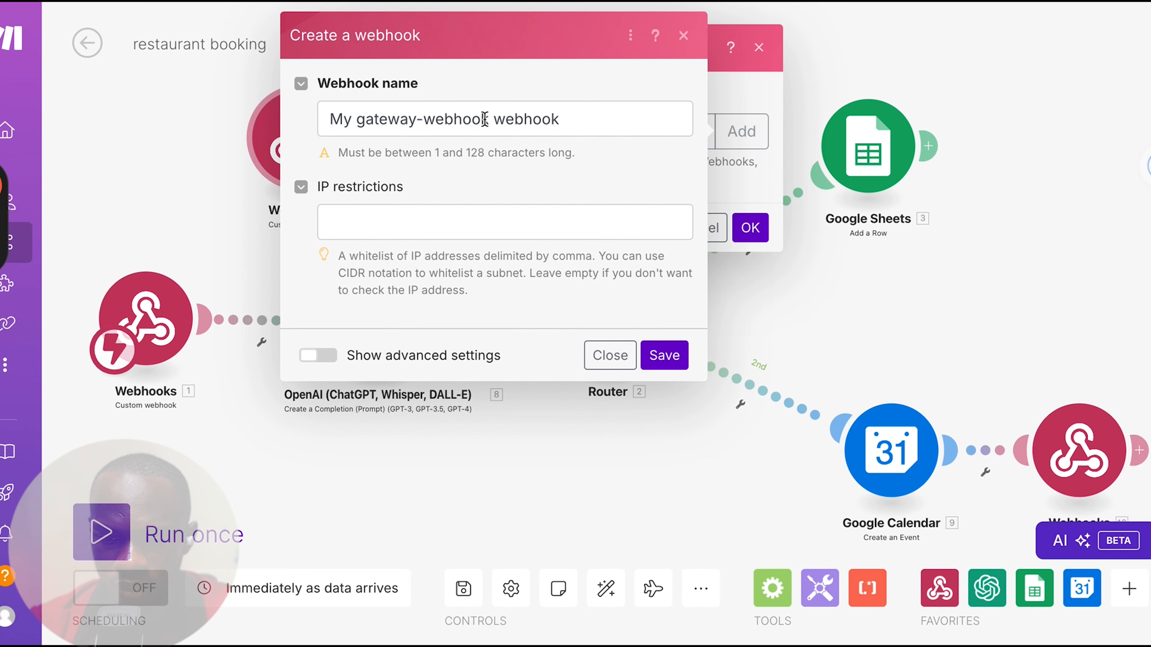
left_click_drag(484, 119, 562, 119)
type("r")
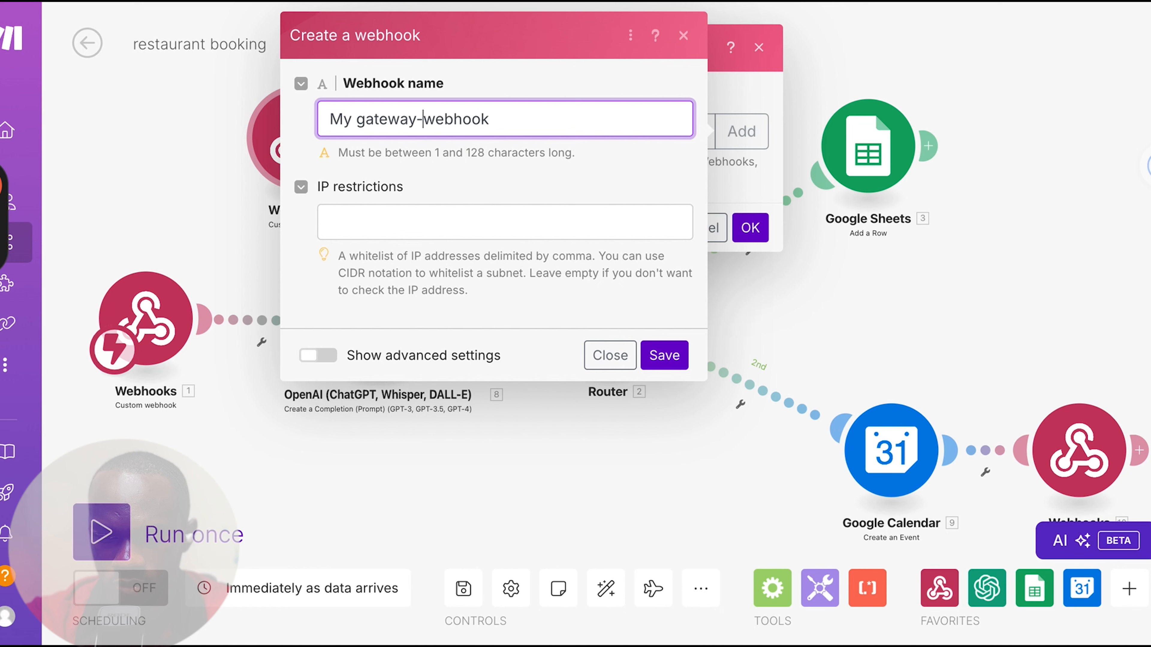
key("shift+Home")
type("restaurant we")
type("hook")
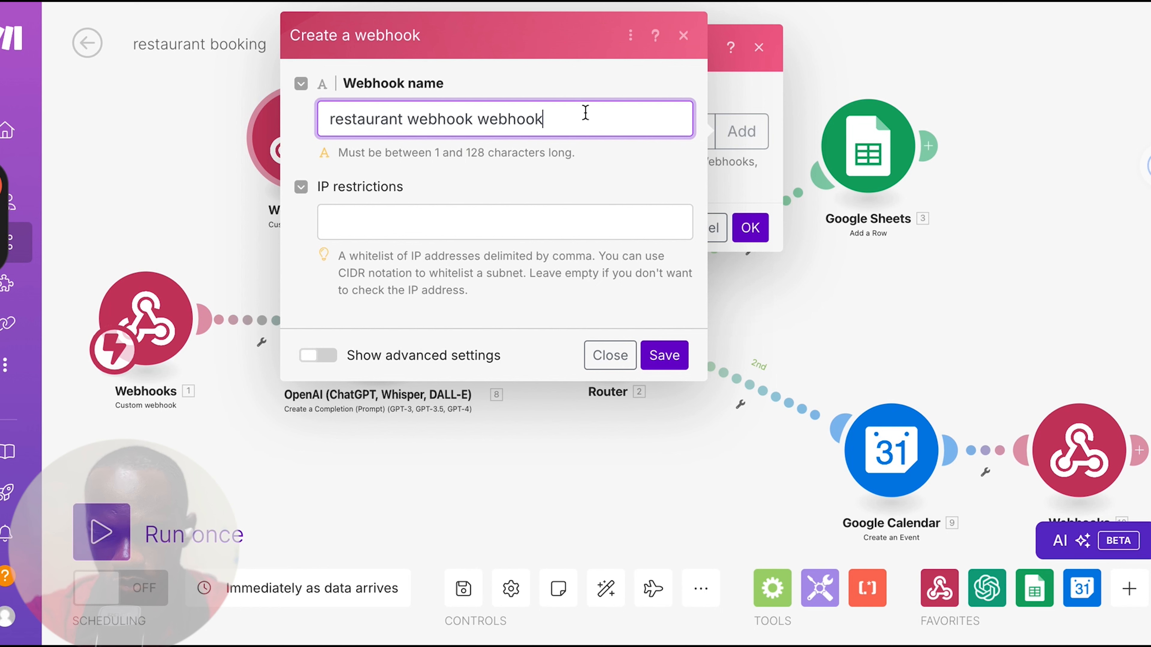
left_click_drag(562, 114, 477, 115)
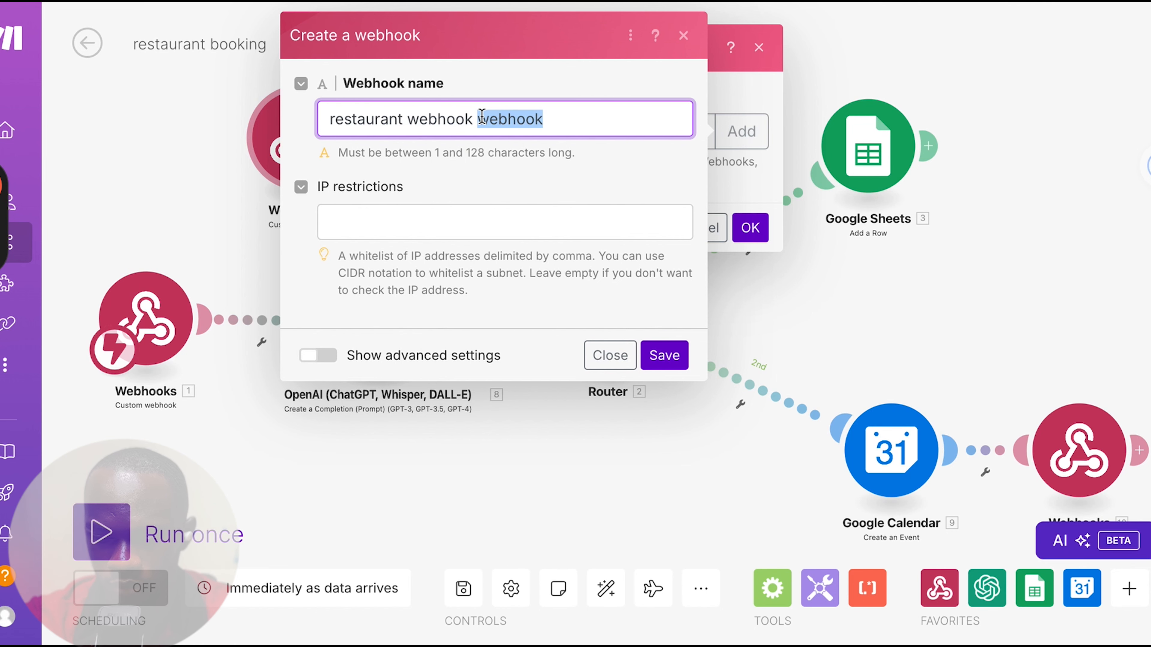
key("BackSpace")
left_click(681, 358)
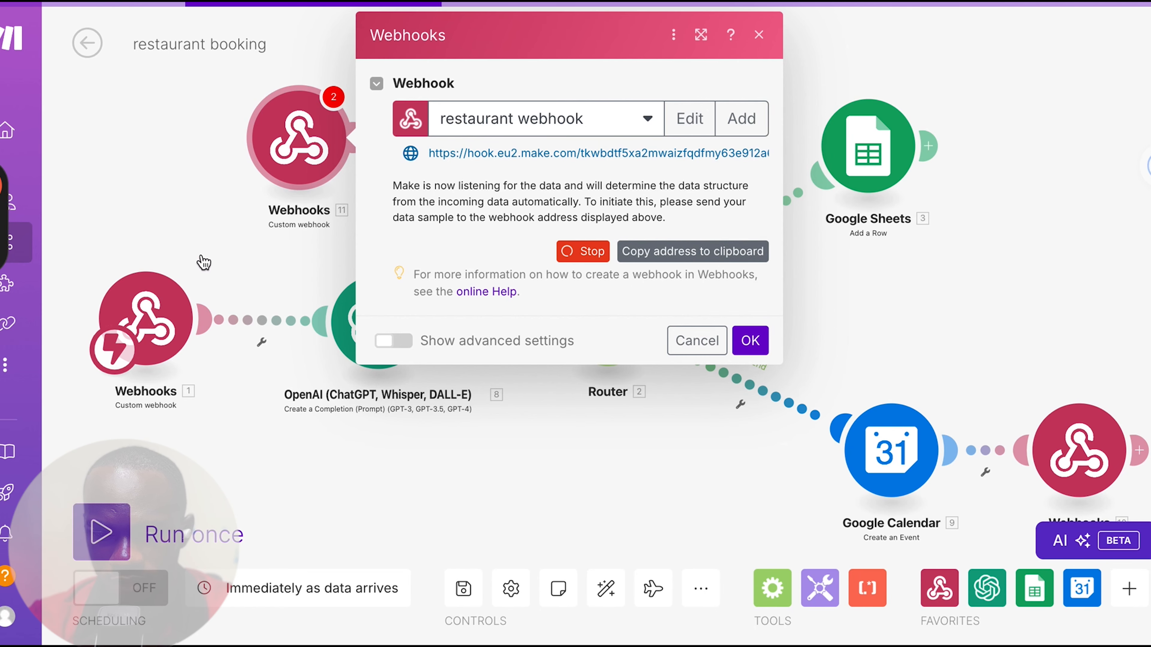
Close the added Custom webhook module's settings and delete that module from the scenario
left_click(761, 40)
right_click(318, 153)
left_click(371, 362)
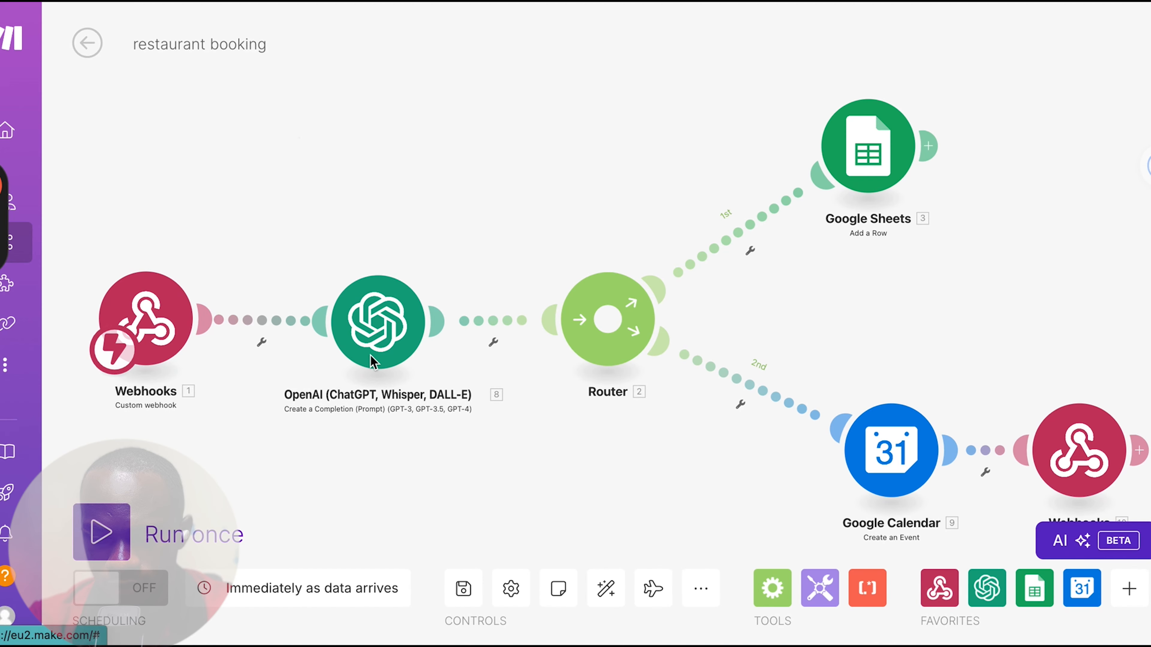
Start redetermining the data structure of the "youtube test webhook" in the scenario's trigger module
left_click_drag(176, 231, 395, 228)
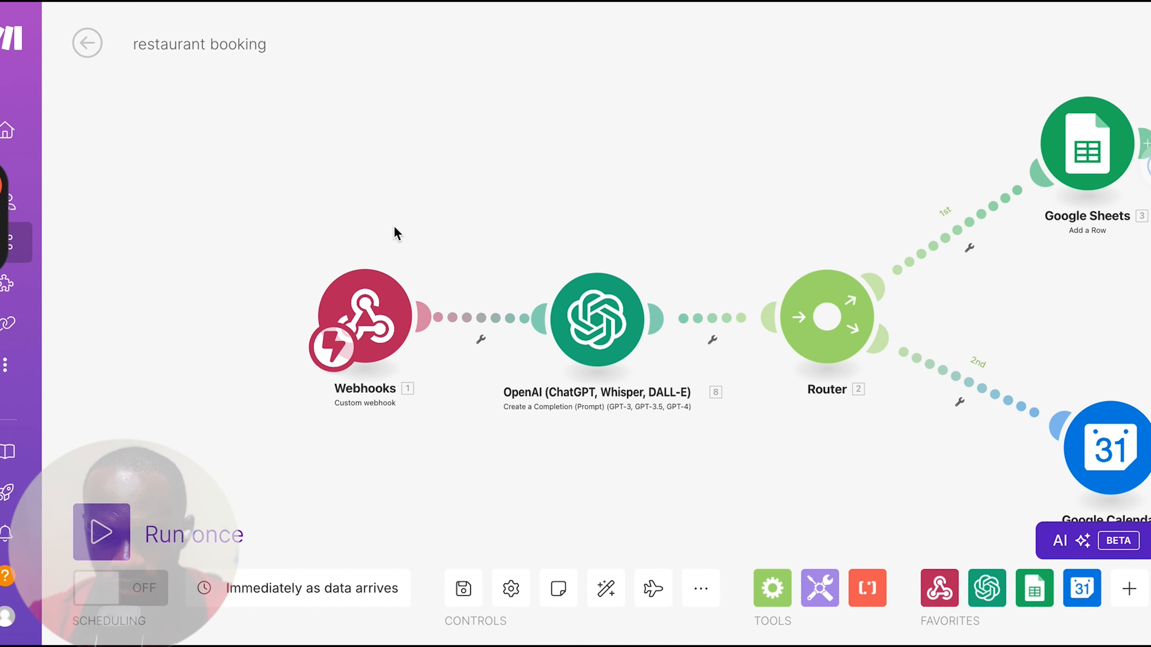
left_click(367, 290)
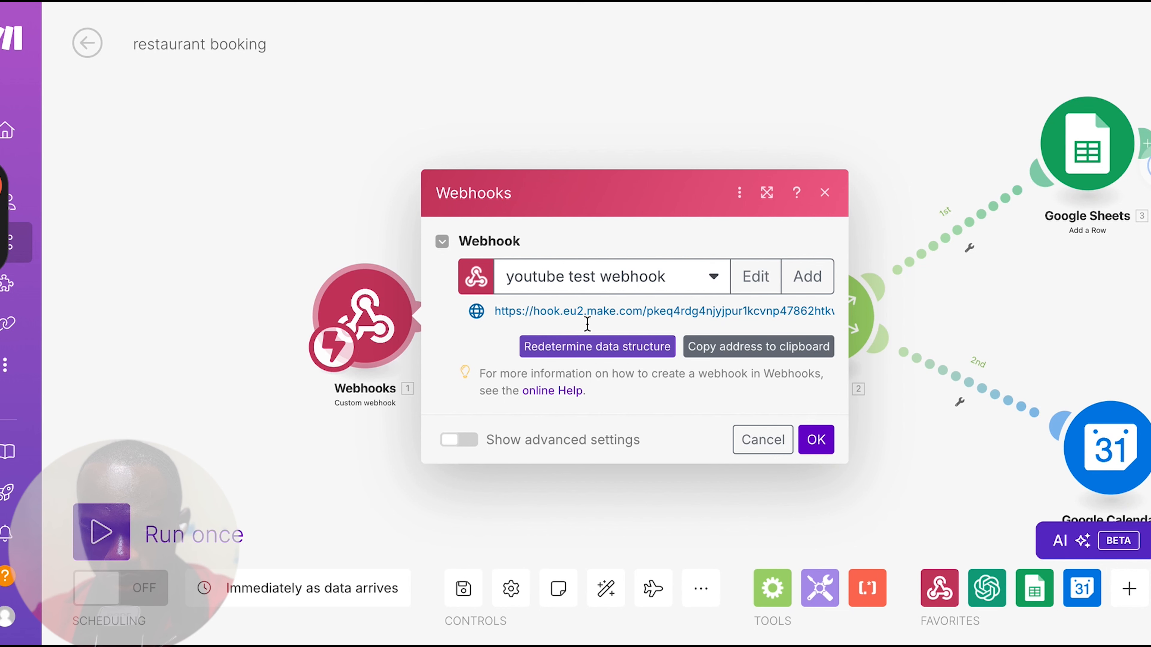
left_click(586, 354)
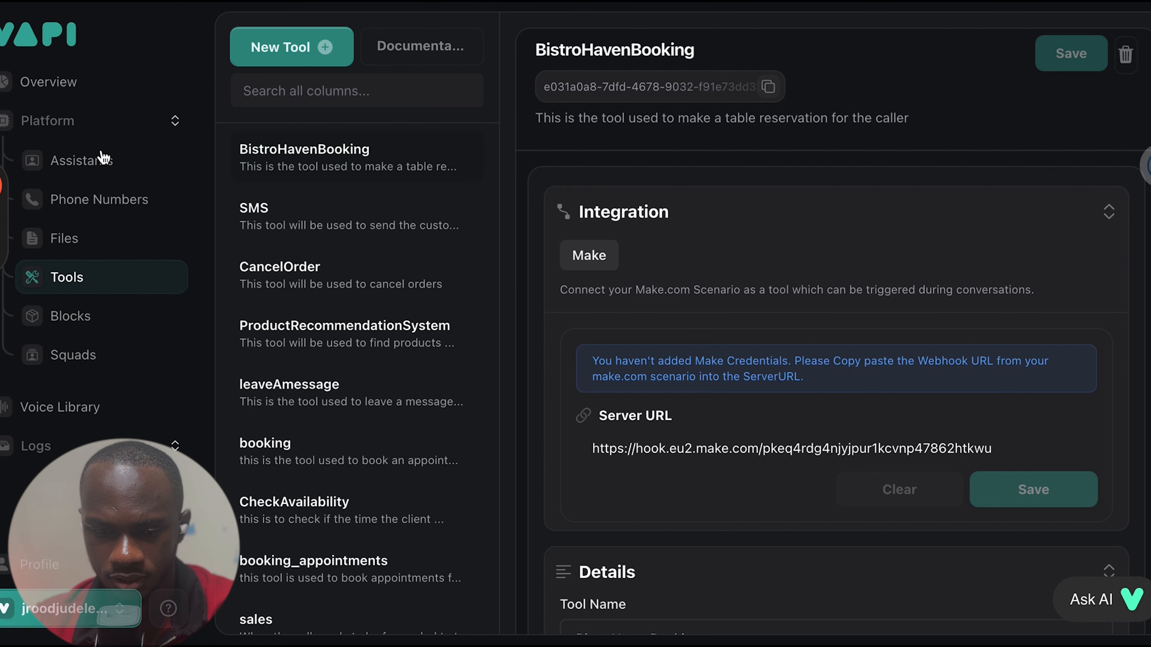
Switch to Vapi, open the Mary assistant, hold a test booking call with it and end the call
left_click(89, 166)
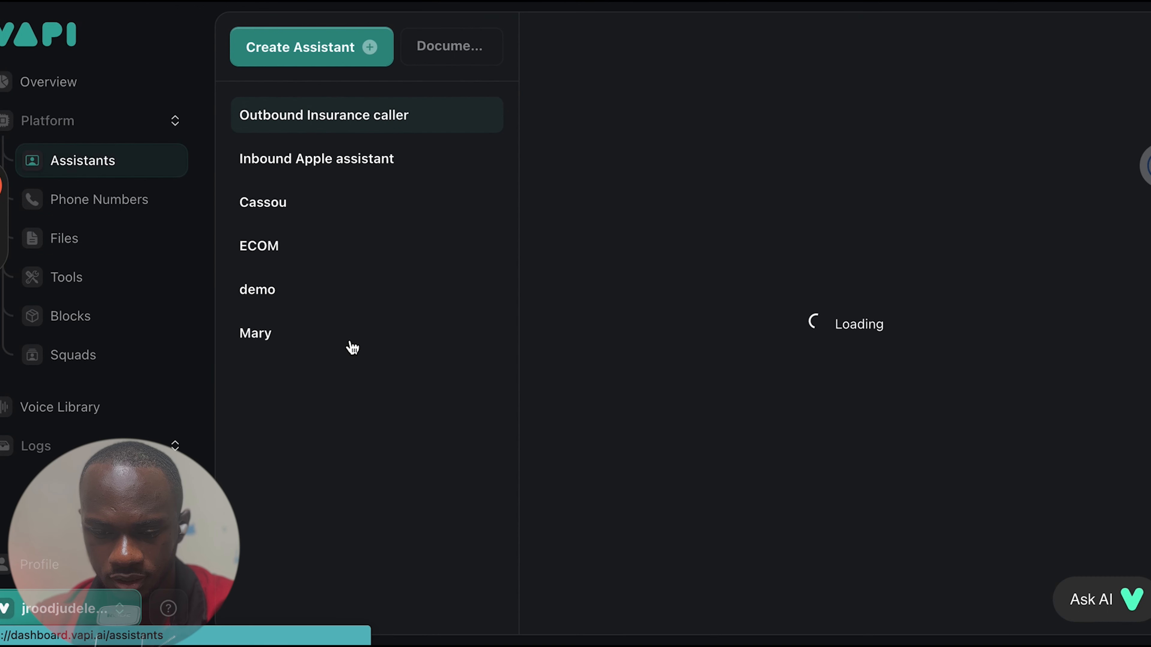
left_click(291, 341)
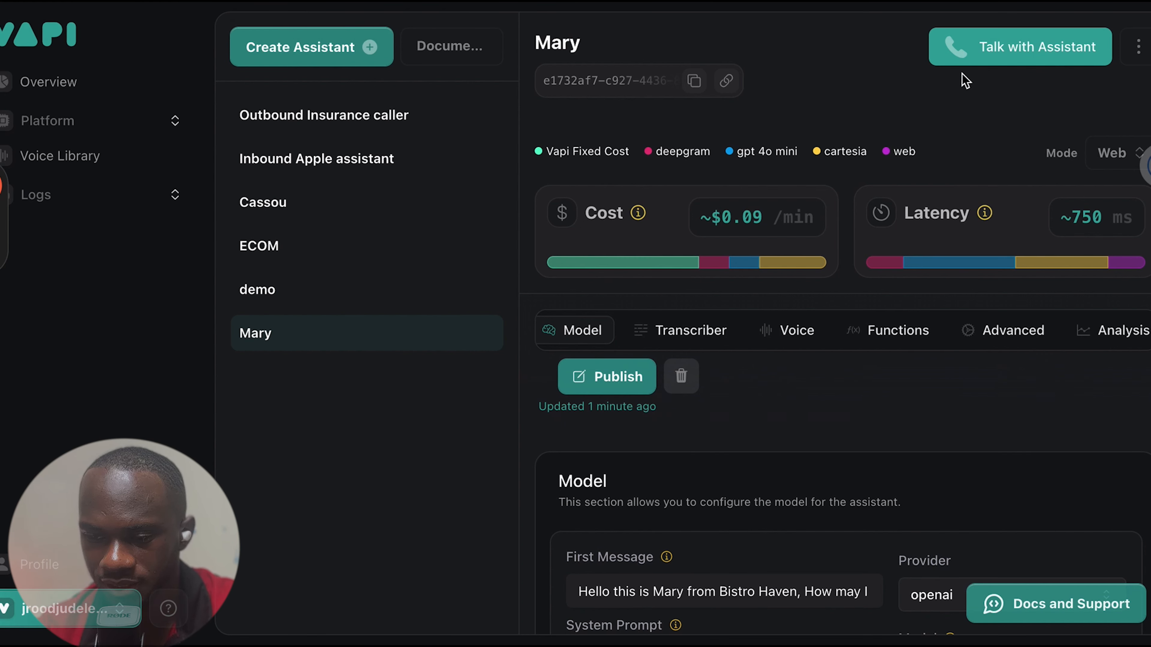
left_click(965, 55)
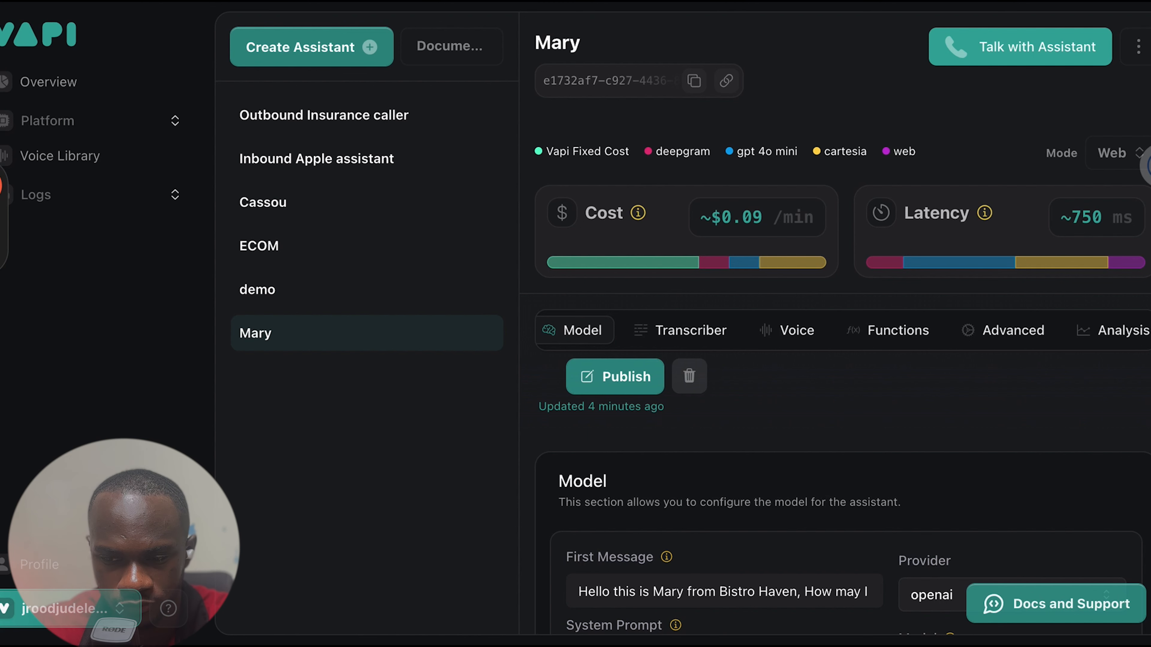
left_click(1021, 57)
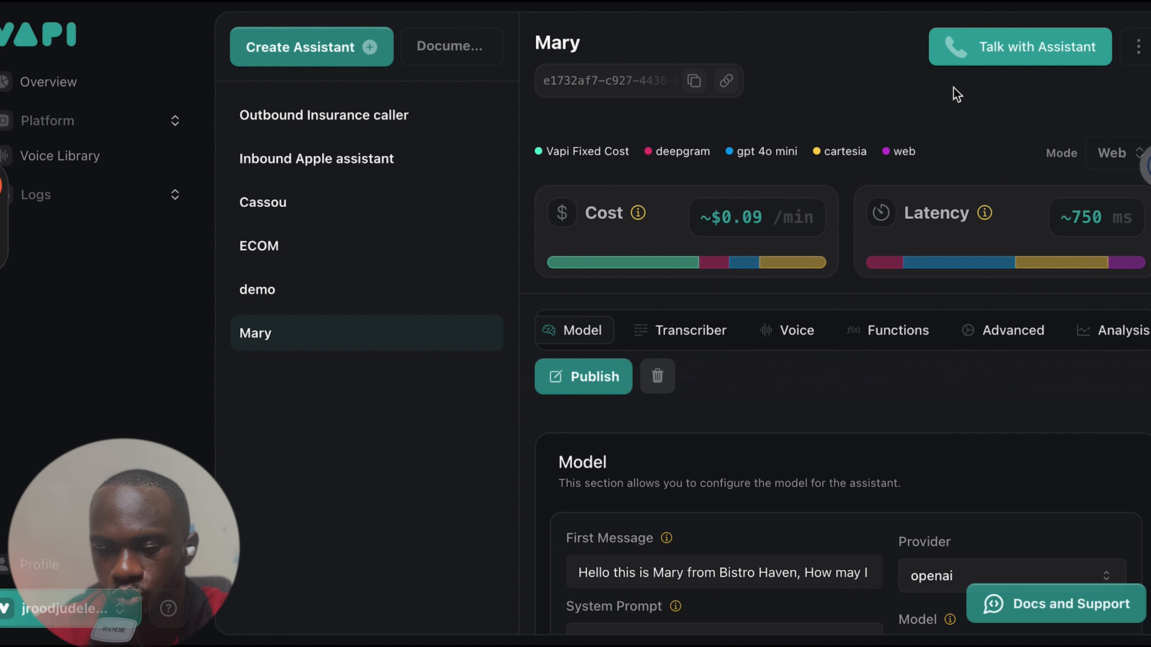
left_click(1008, 45)
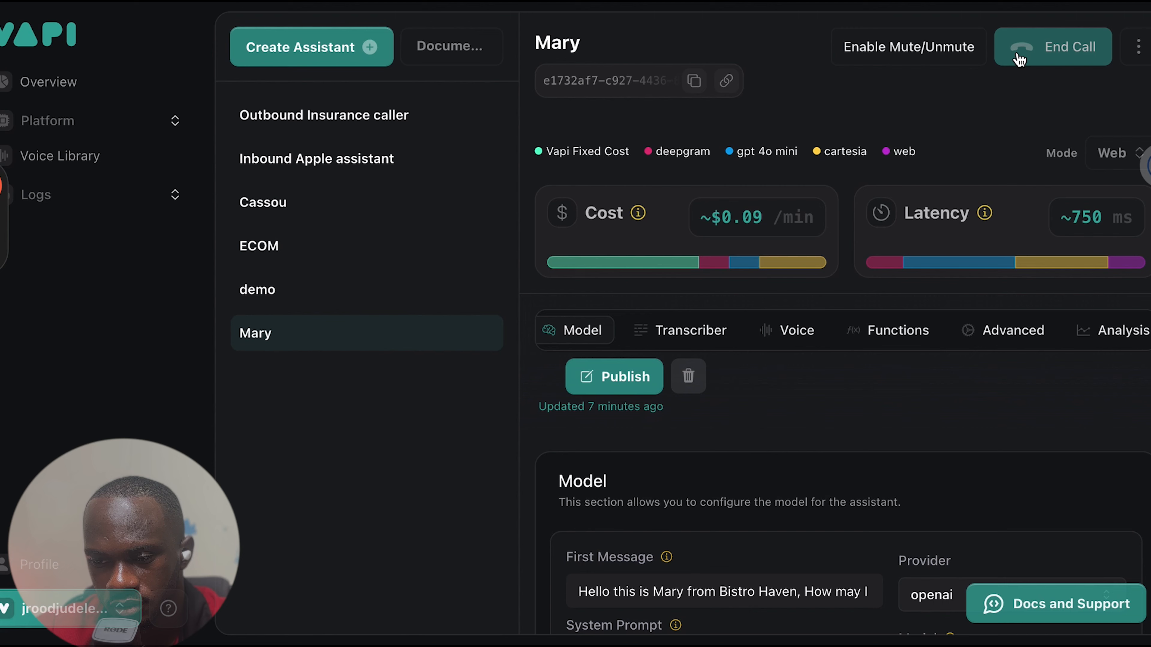
left_click(1020, 48)
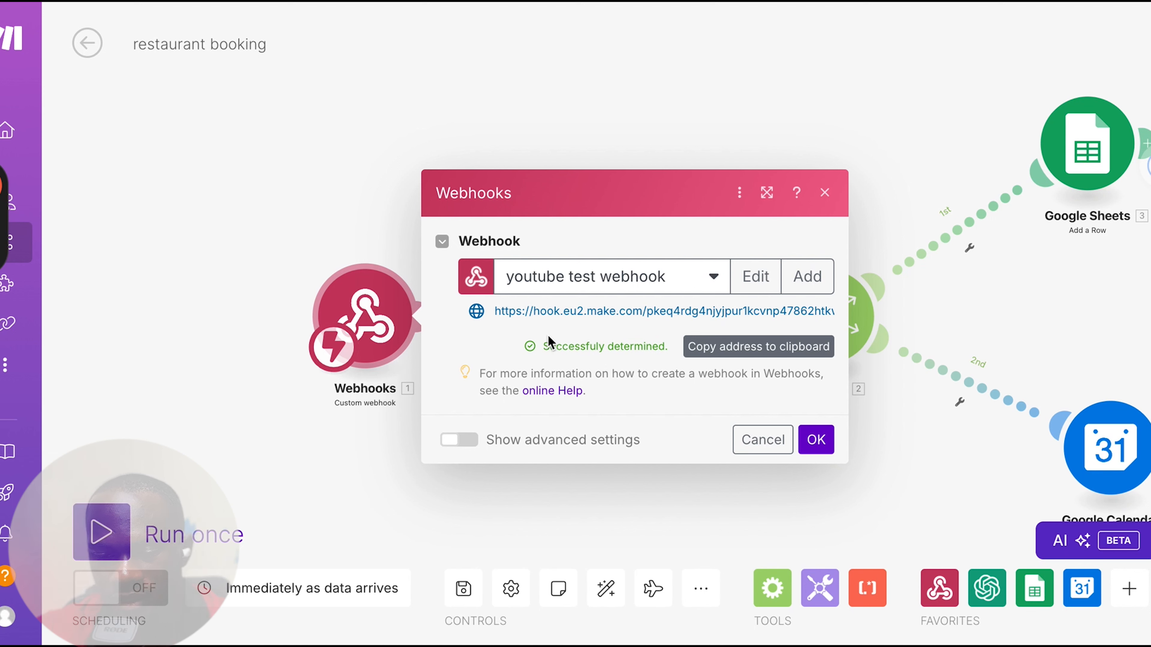
Return to Make, dismiss the webhook settings, recheck the trigger module's "youtube test webhook" and close it
left_click(277, 232)
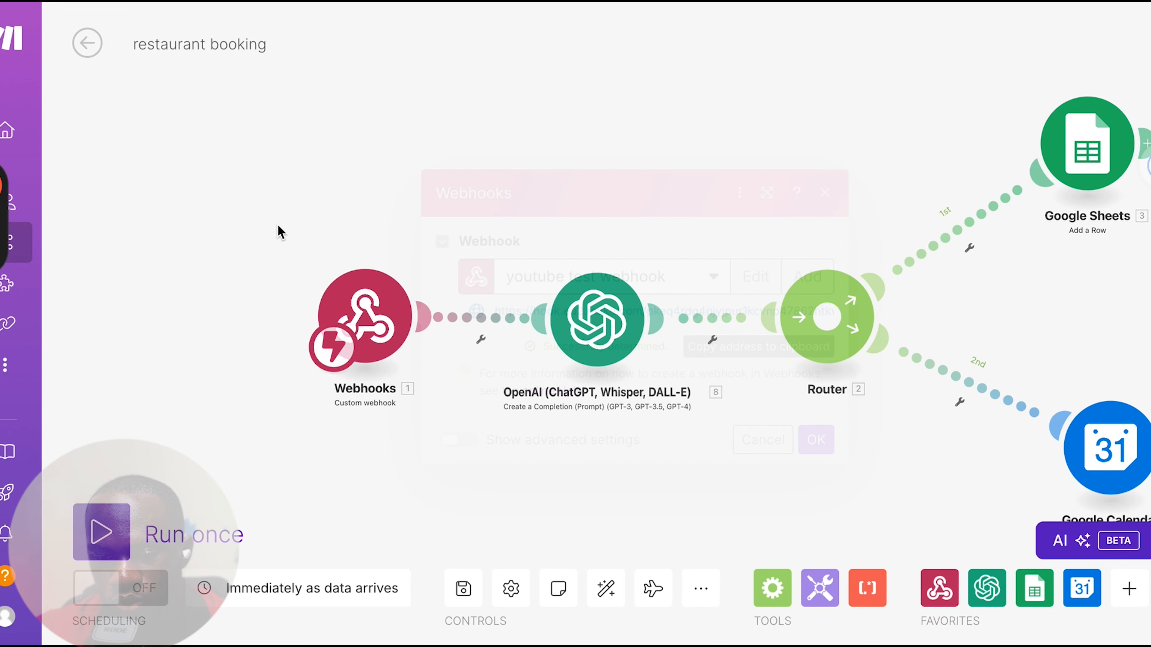
left_click(380, 324)
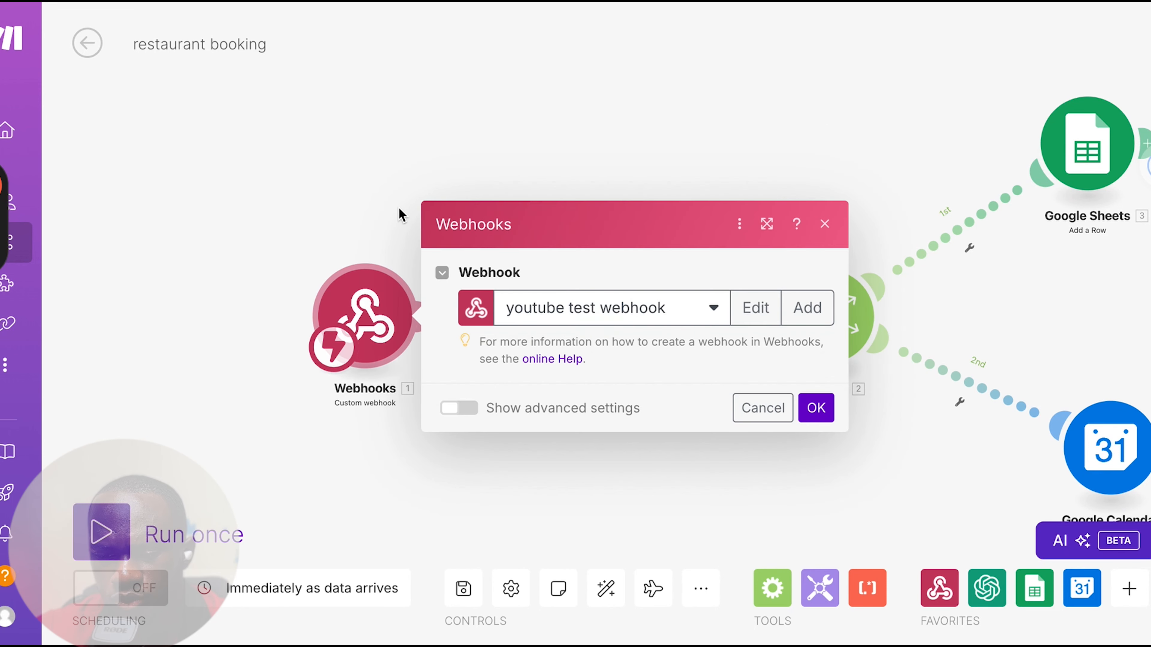
left_click(398, 206)
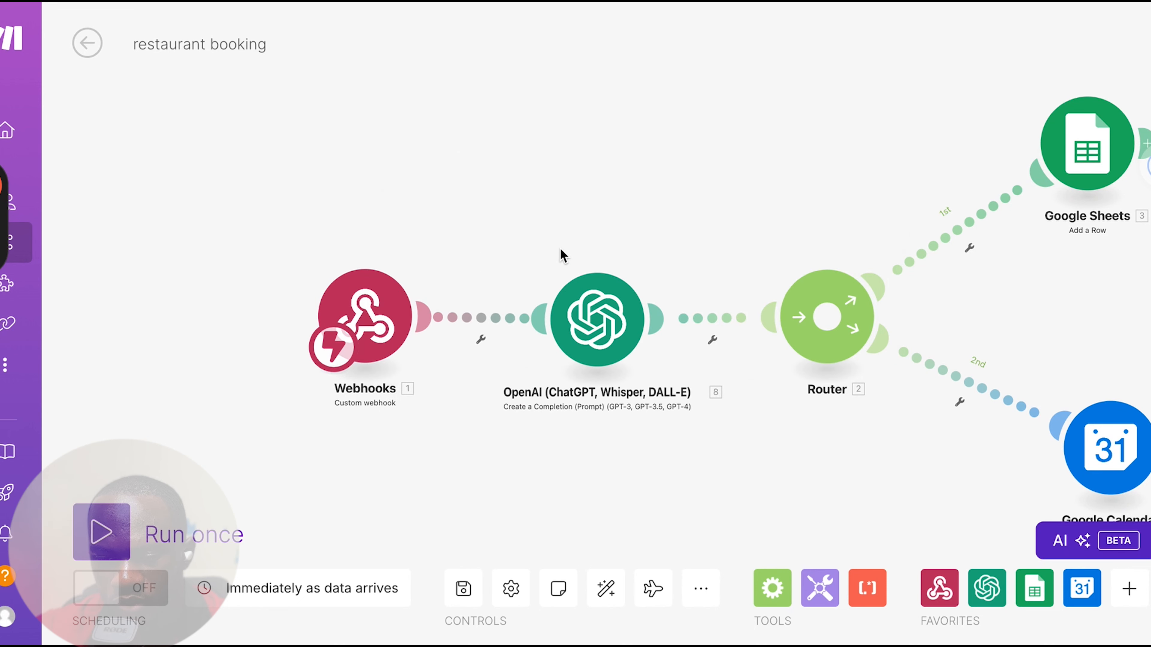
left_click_drag(534, 198, 380, 185)
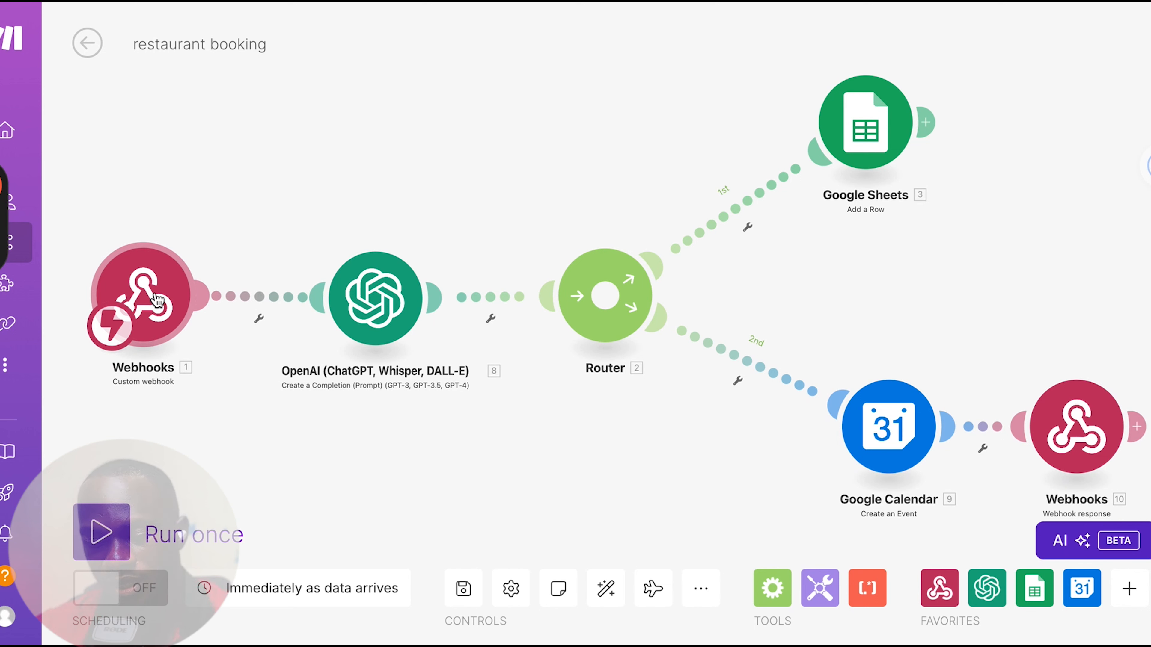
Open the OpenAI module and examine its connection, method, model, and the role options and content of Message 1
left_click(358, 320)
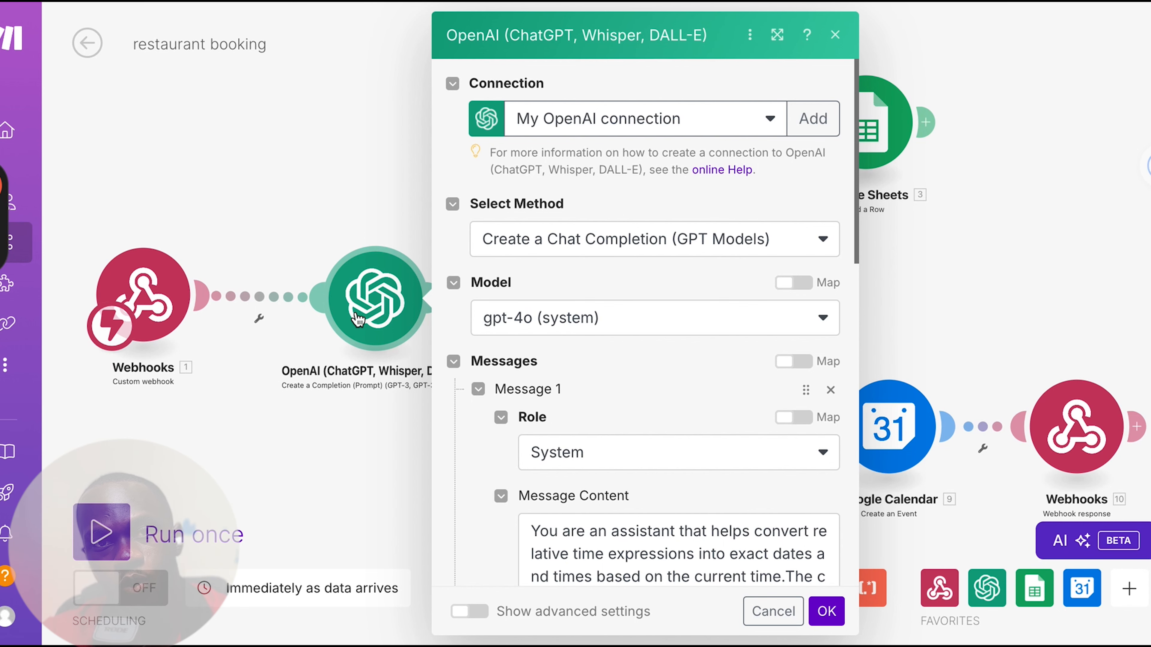
scroll(693, 463, "down", 2)
scroll(693, 463, "up", 2)
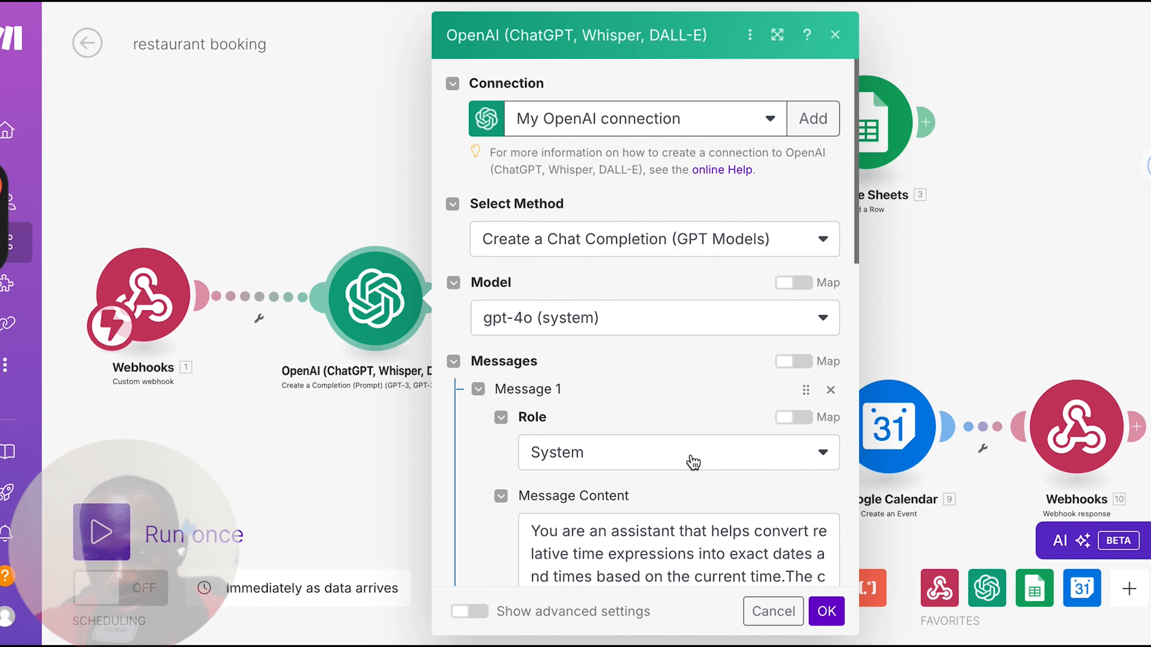
scroll(693, 463, "down", 2)
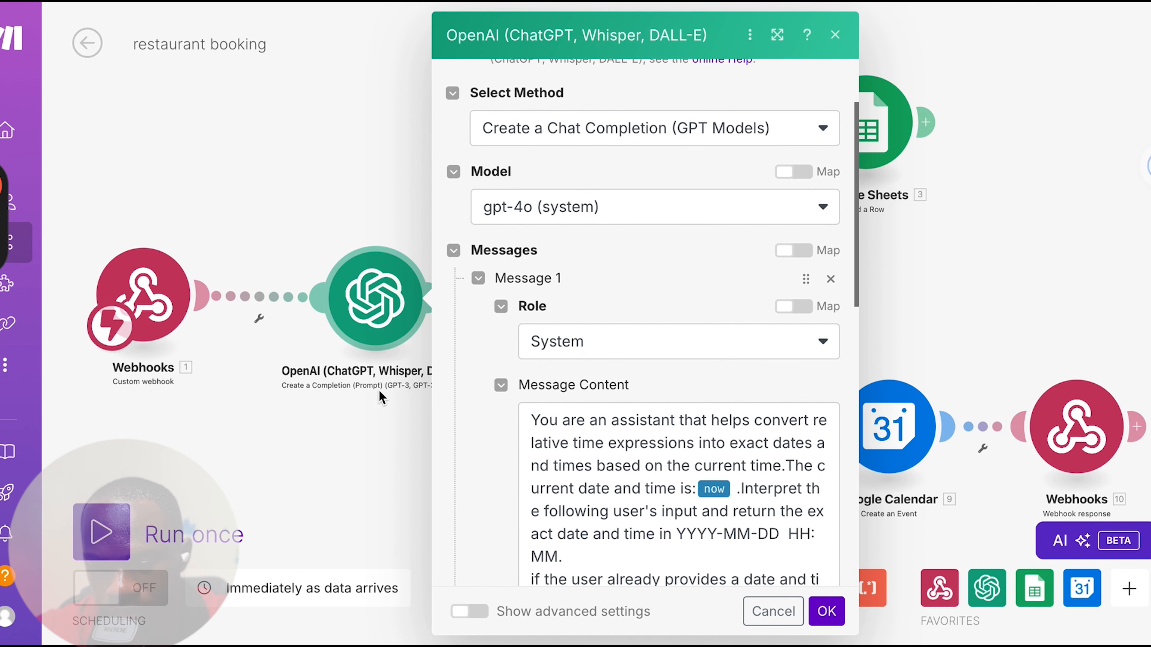
scroll(609, 319, "down", 2)
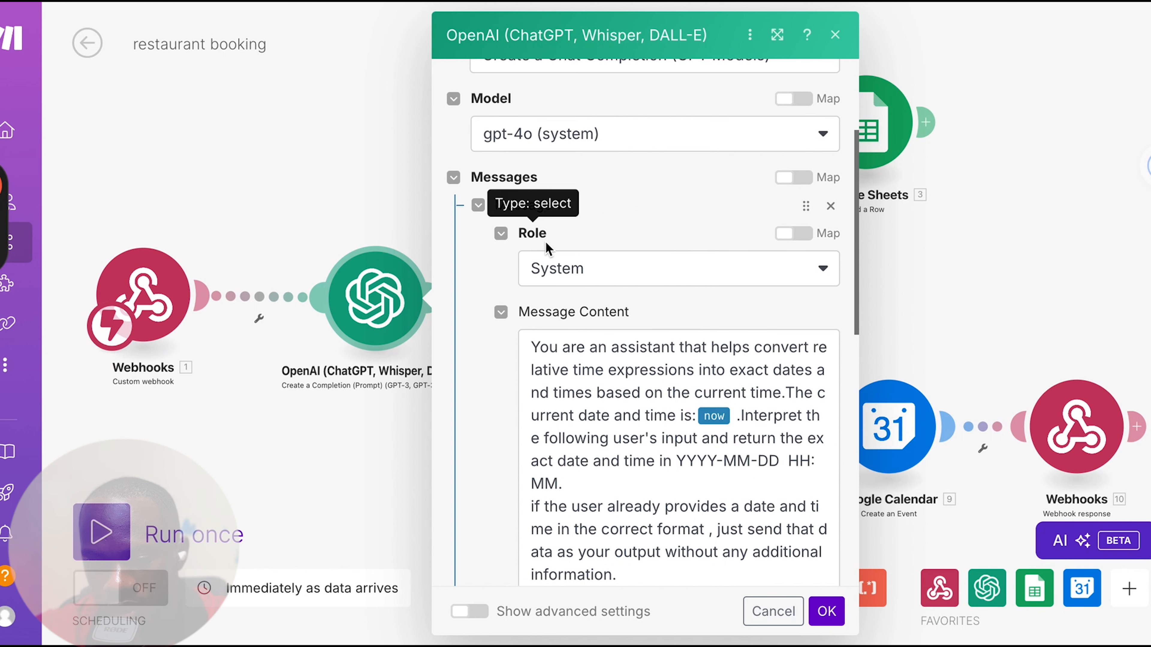
left_click(577, 270)
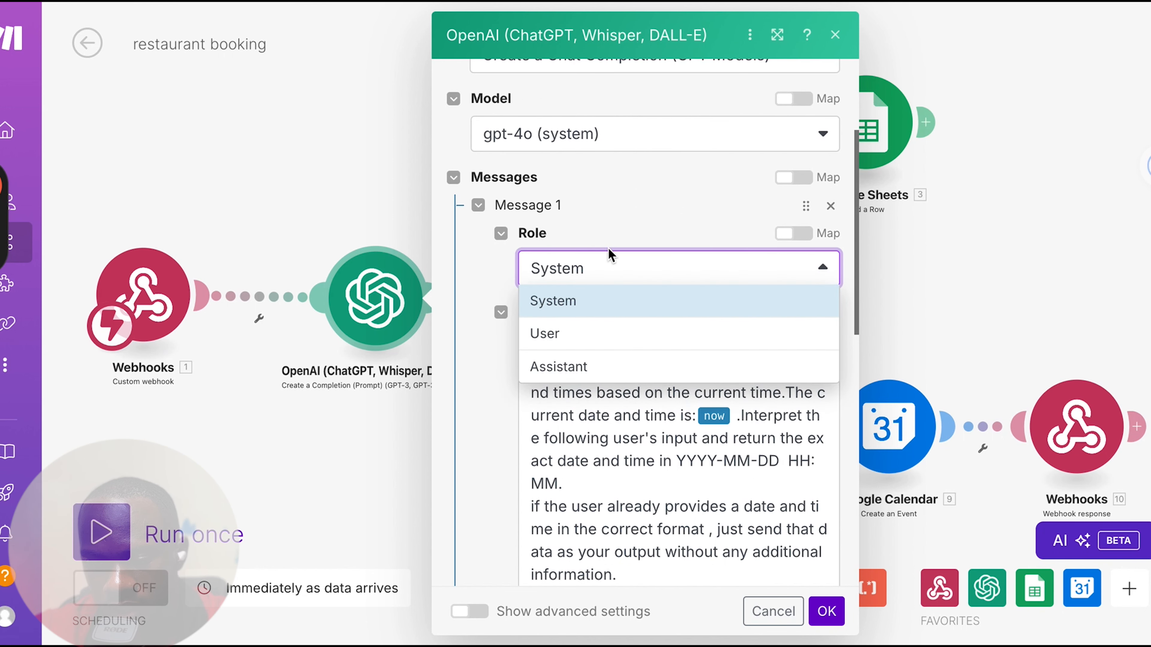
left_click(634, 469)
scroll(635, 470, "down", 1)
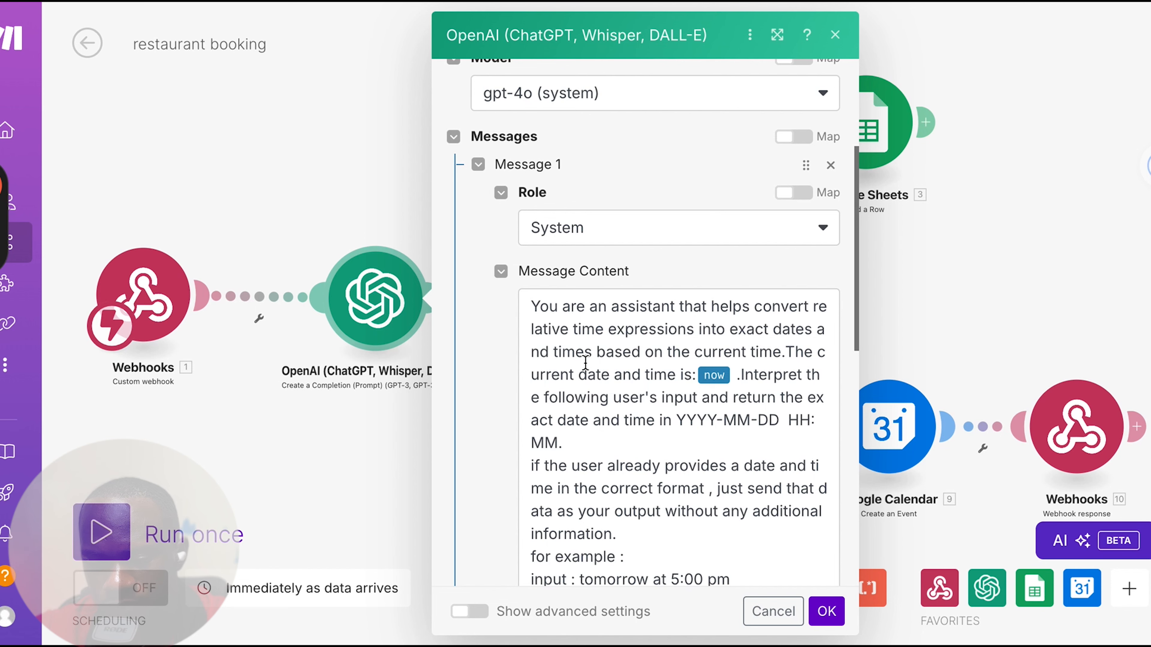
scroll(585, 363, "down", 2)
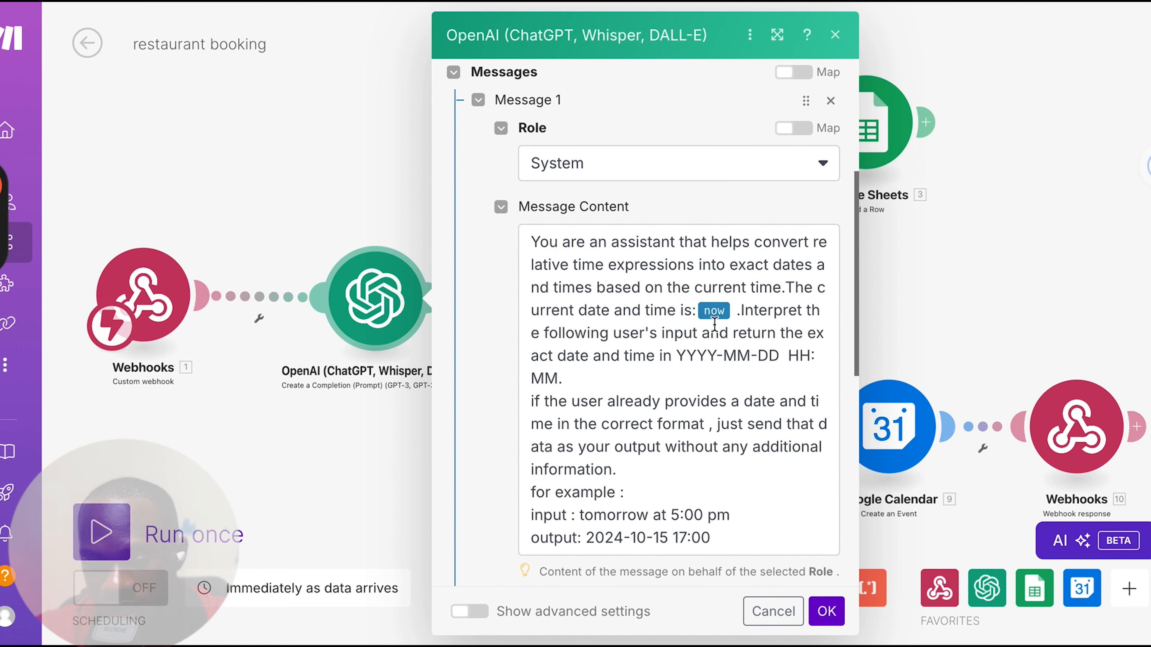
Look up the "now" variable for Message 1's content, review the rest of the prompt and confirm the OpenAI module's settings
left_click(716, 313)
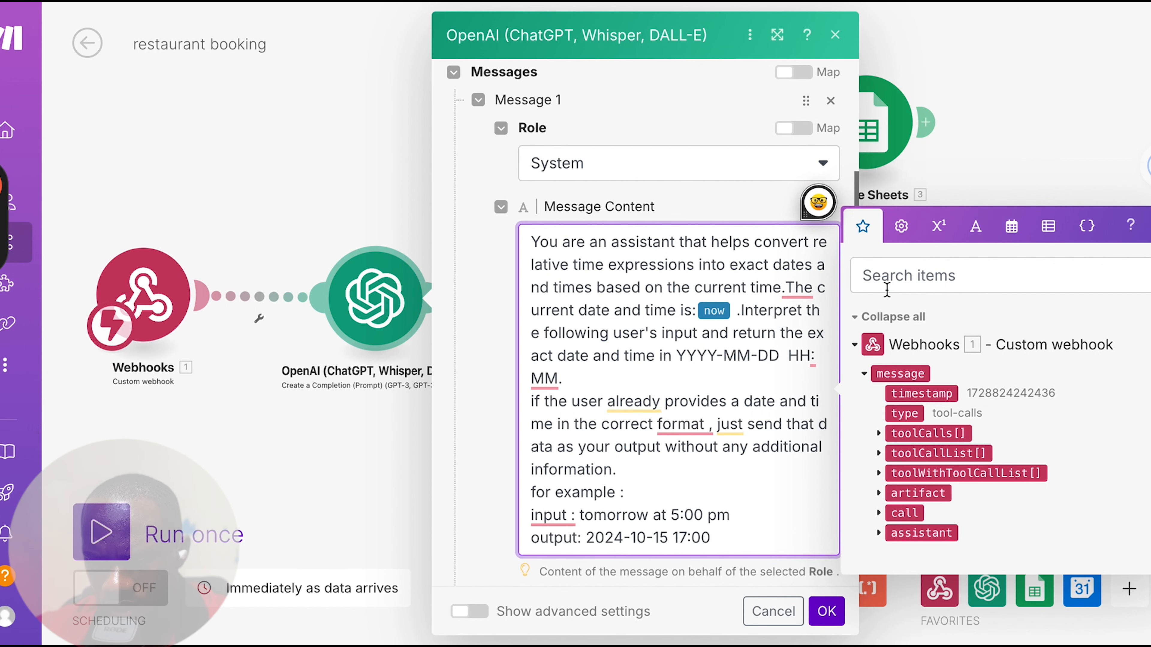
left_click(886, 280)
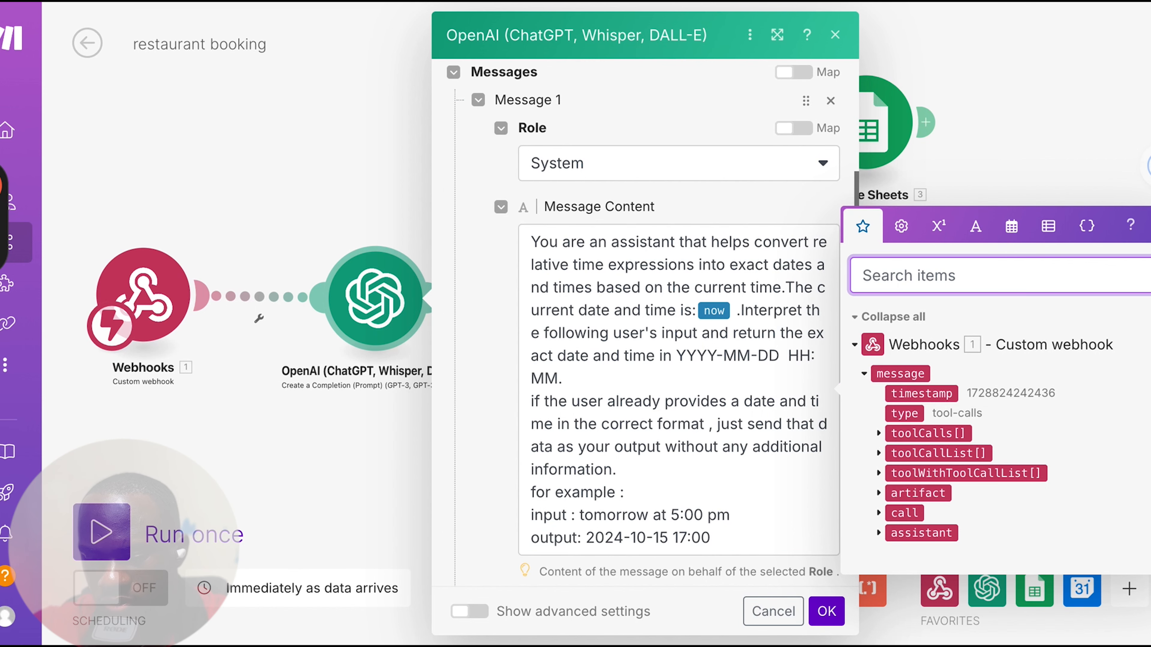
type("now")
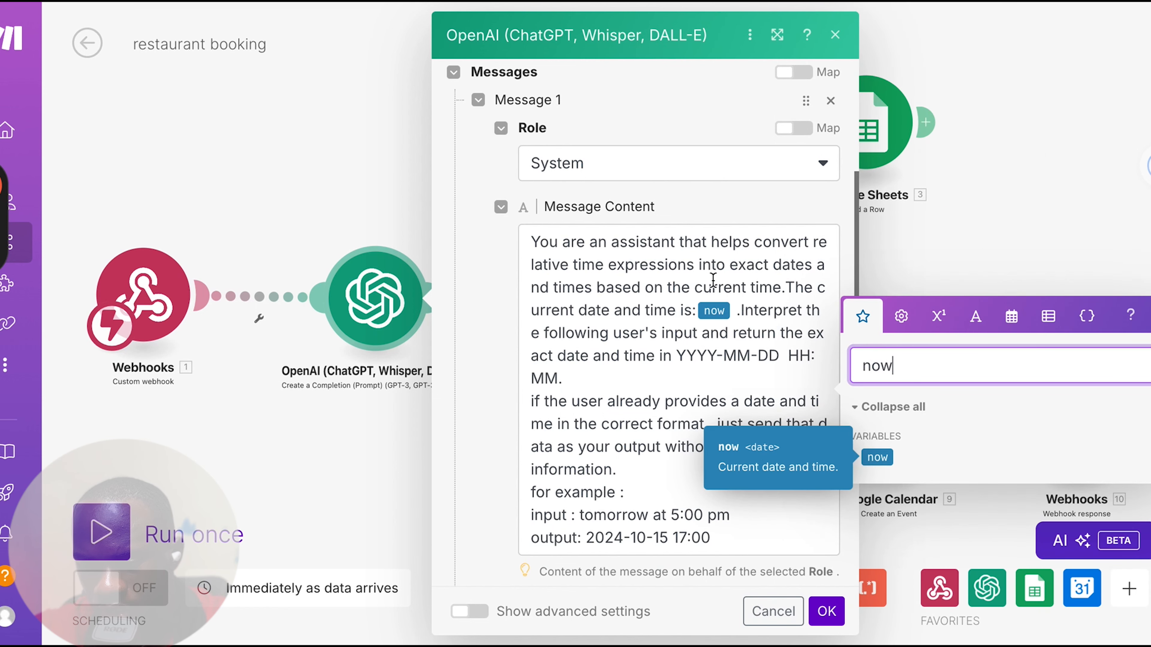
left_click(735, 356)
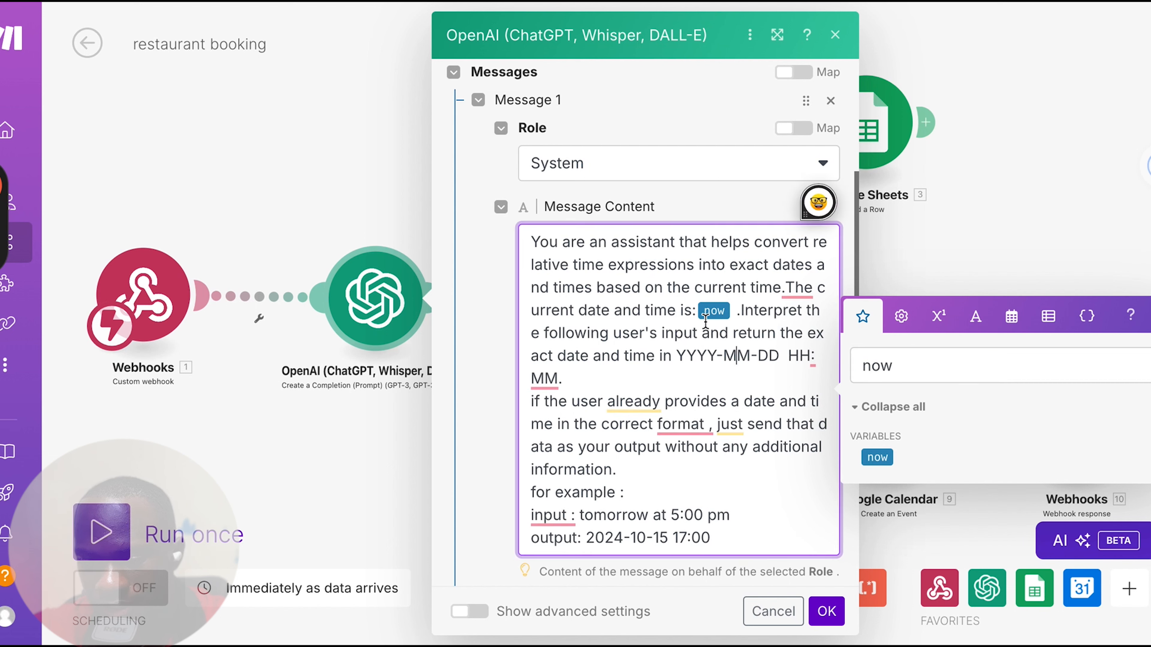
mouse_move(709, 312)
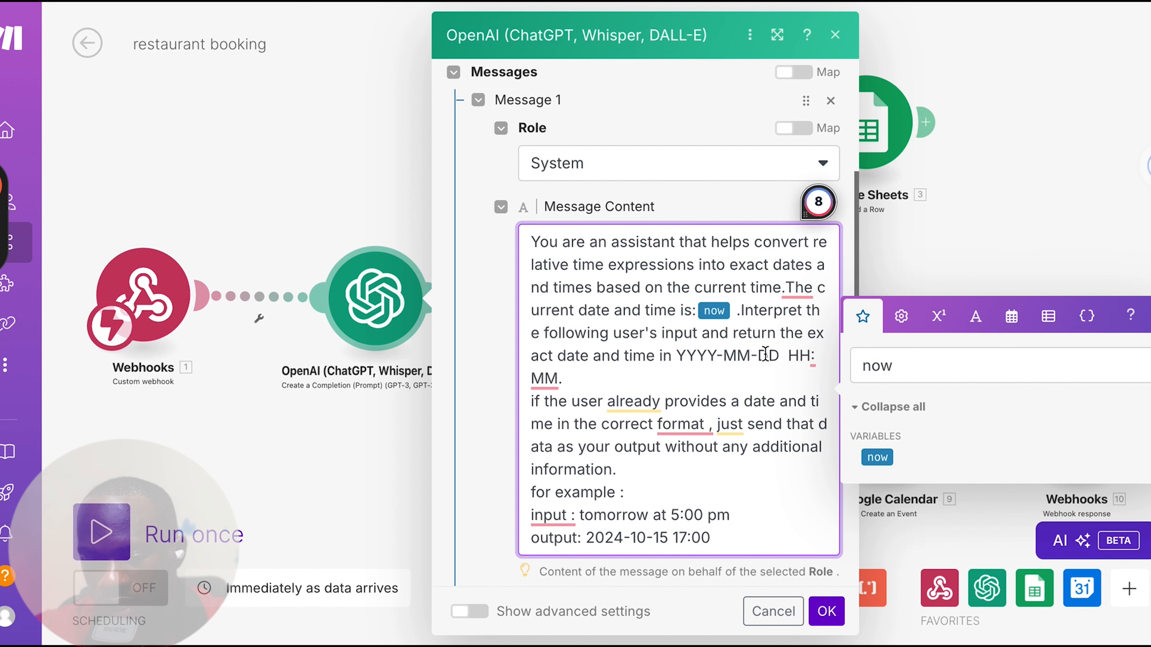
scroll(567, 385, "down", 2)
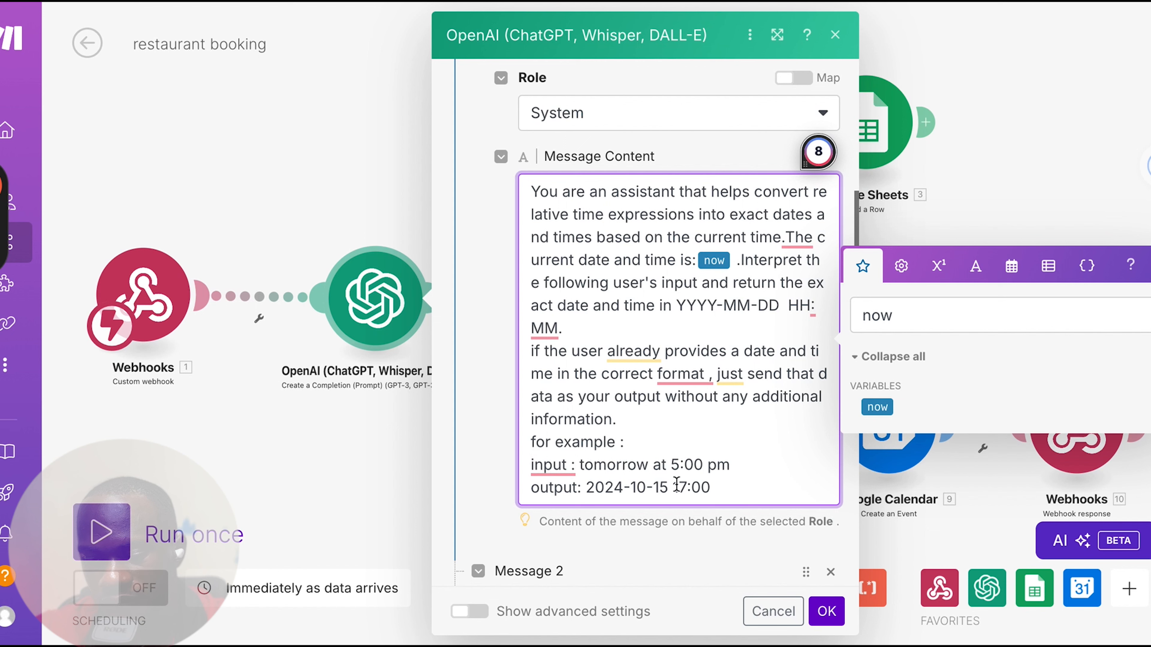
left_click(825, 609)
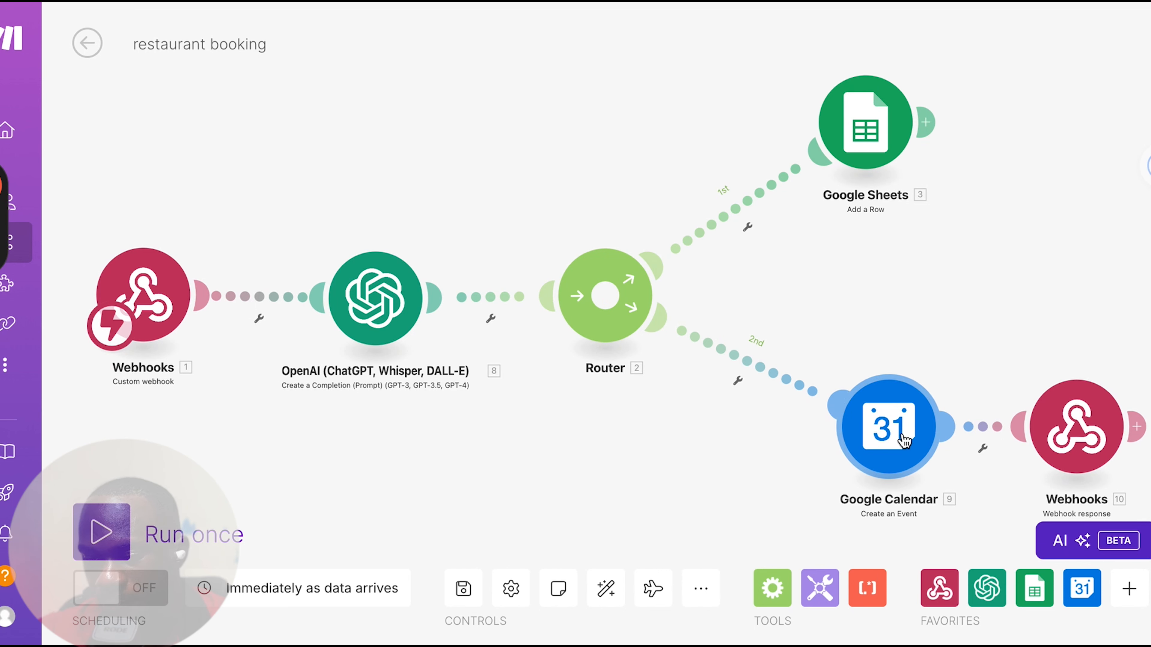
Open the Google Sheets module, view the form for creating a new Google connection and dismiss it
left_click(855, 120)
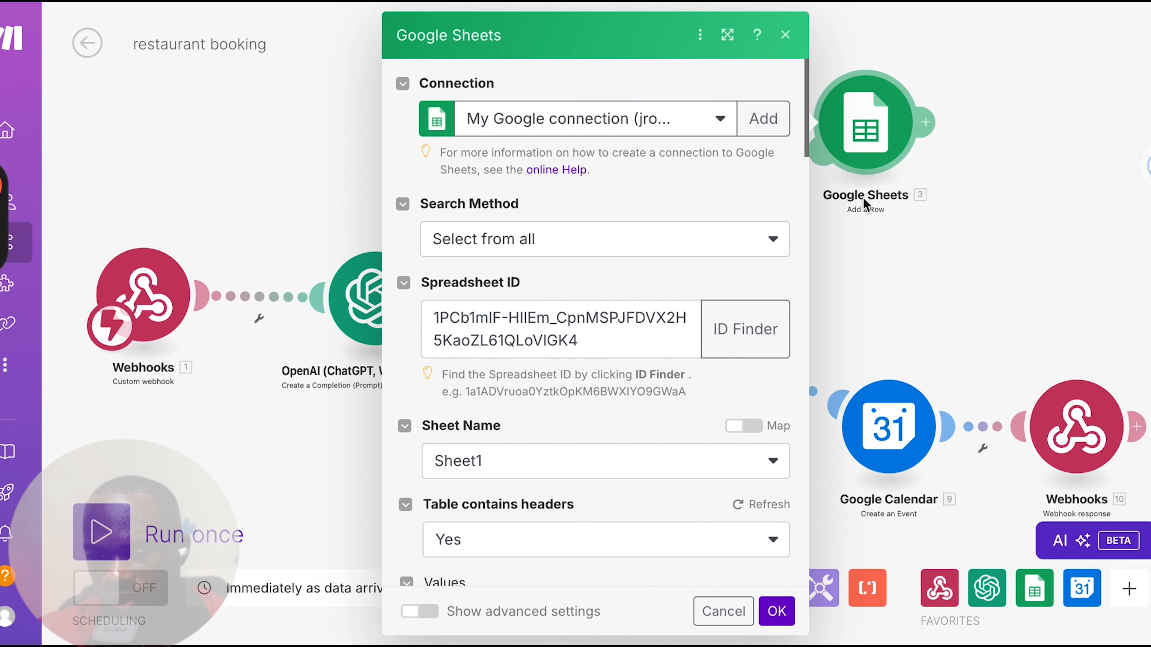
left_click(760, 125)
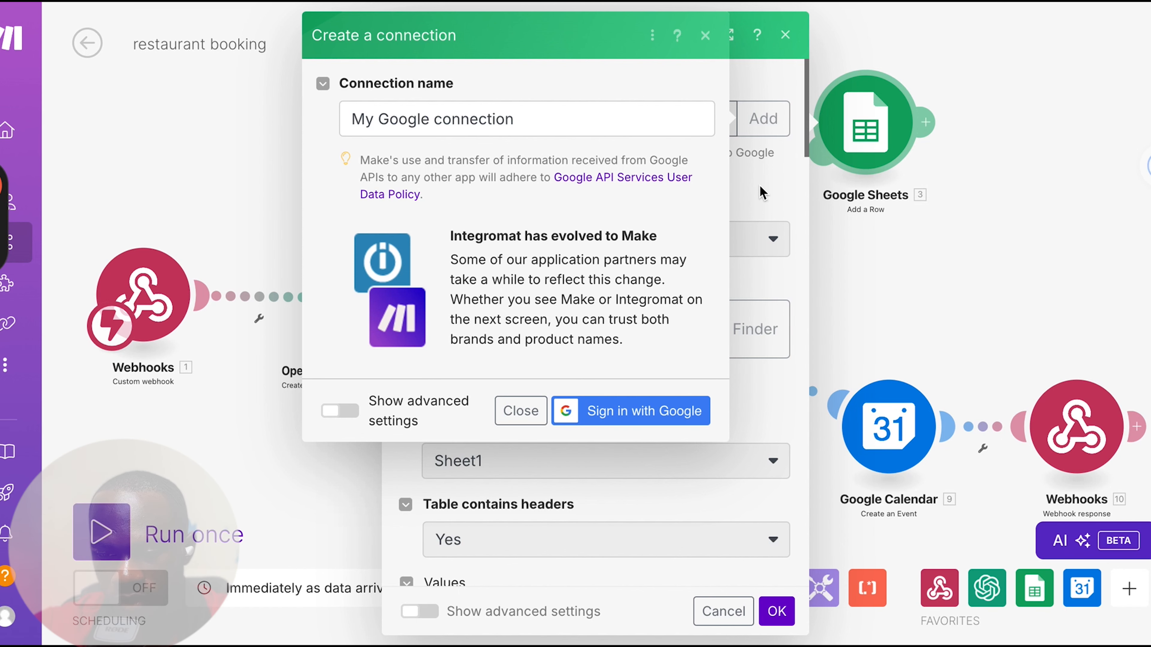
left_click(705, 35)
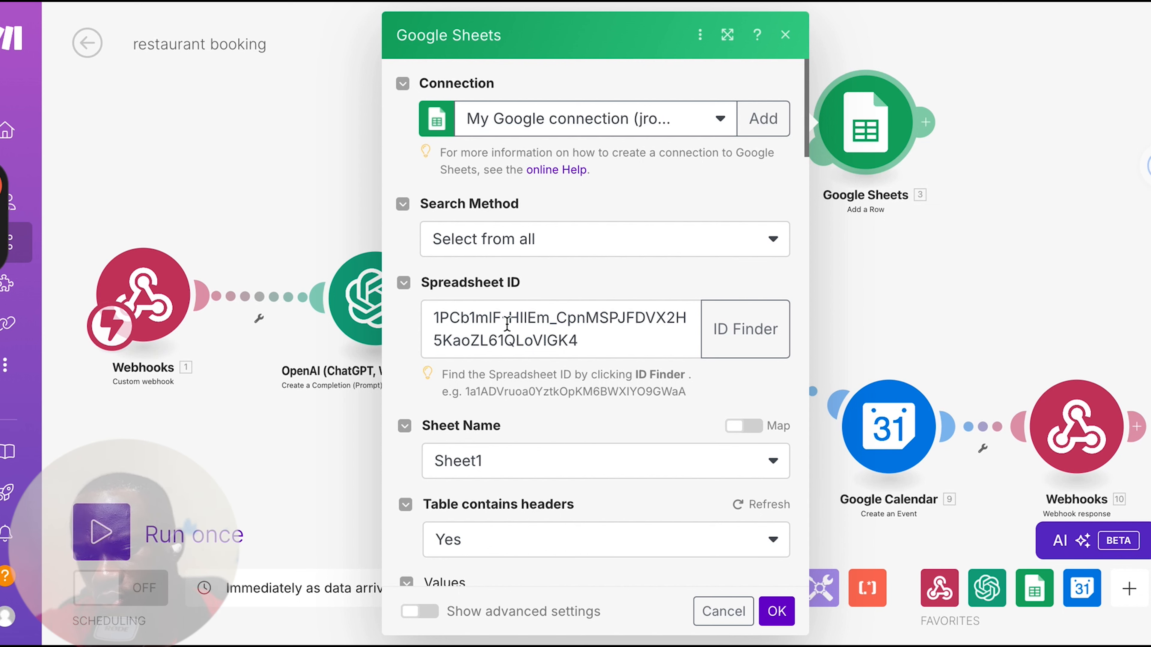
Search for the spreadsheet in the Google Sheets module's ID Finder with the filename keyword "bistrohaven"
left_click(743, 333)
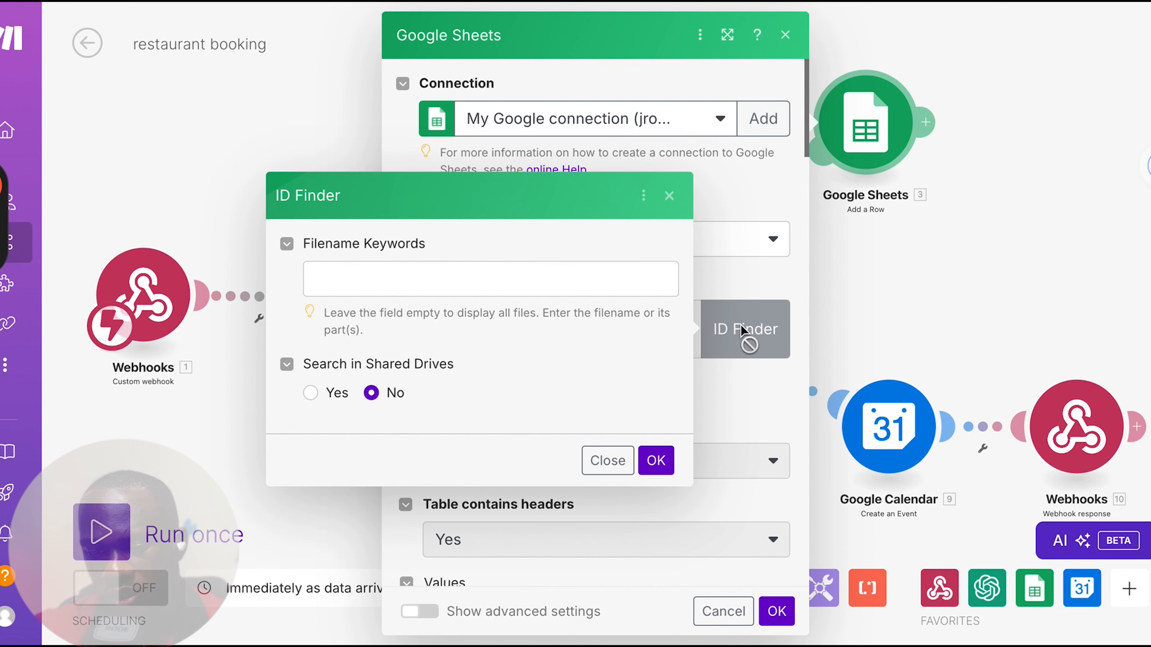
left_click(380, 271)
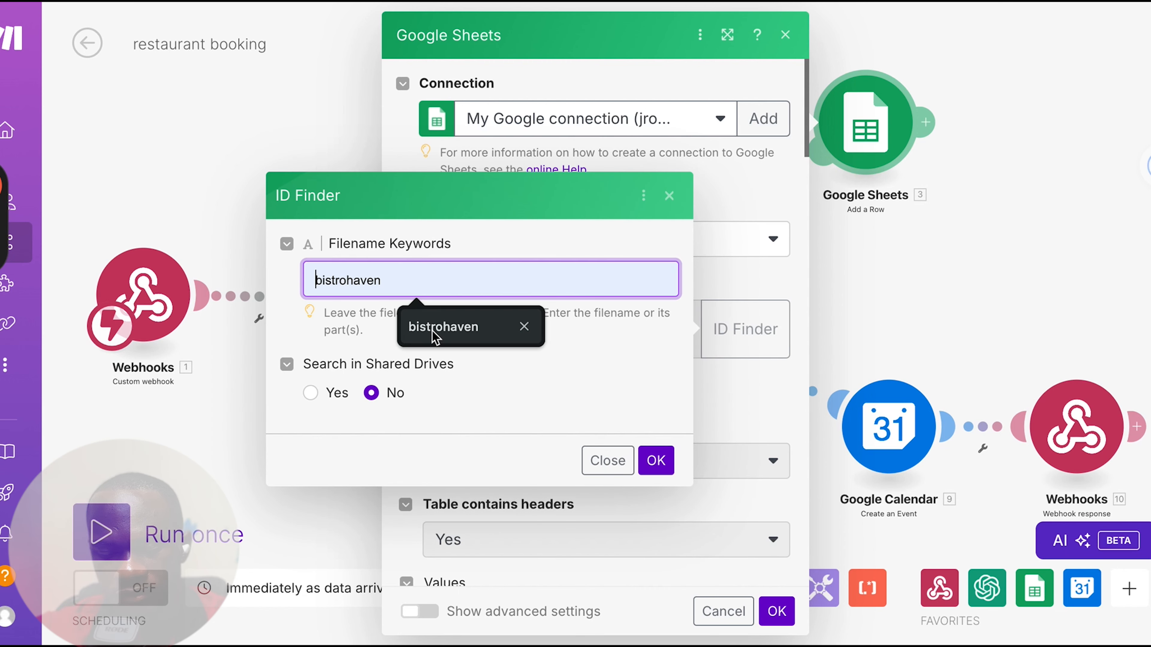
left_click(432, 332)
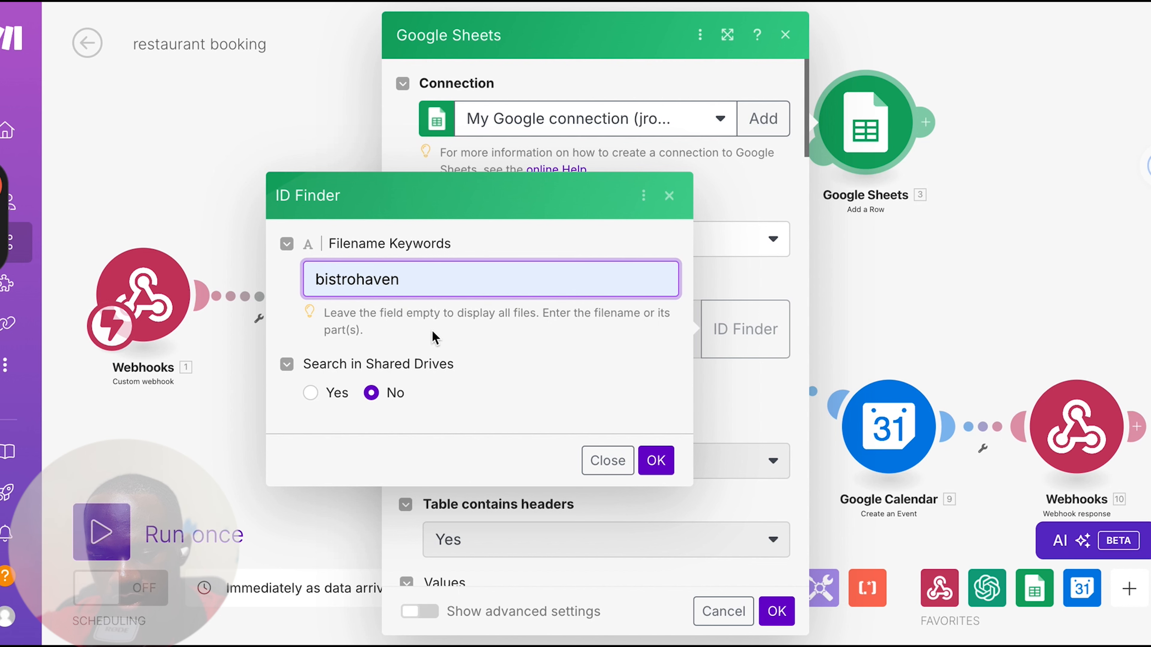
left_click(657, 462)
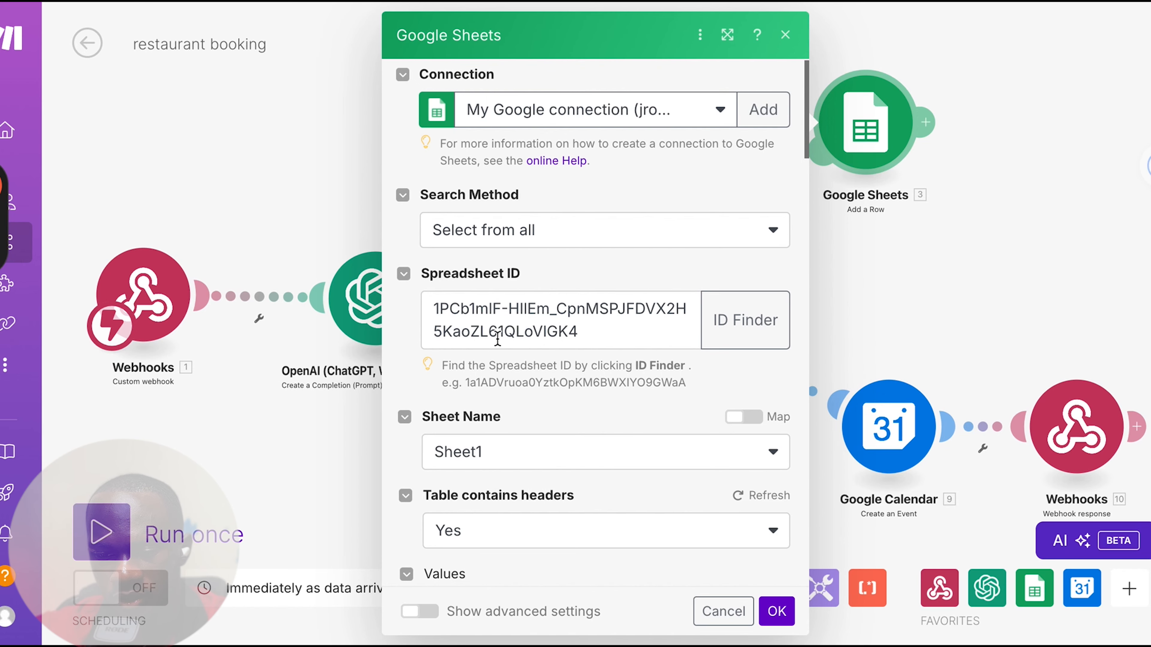
Review the Google Sheets module's sheet name, header setting and column mappings, and compare them with the bistroHaven spreadsheet's headers
scroll(546, 359, "down", 2)
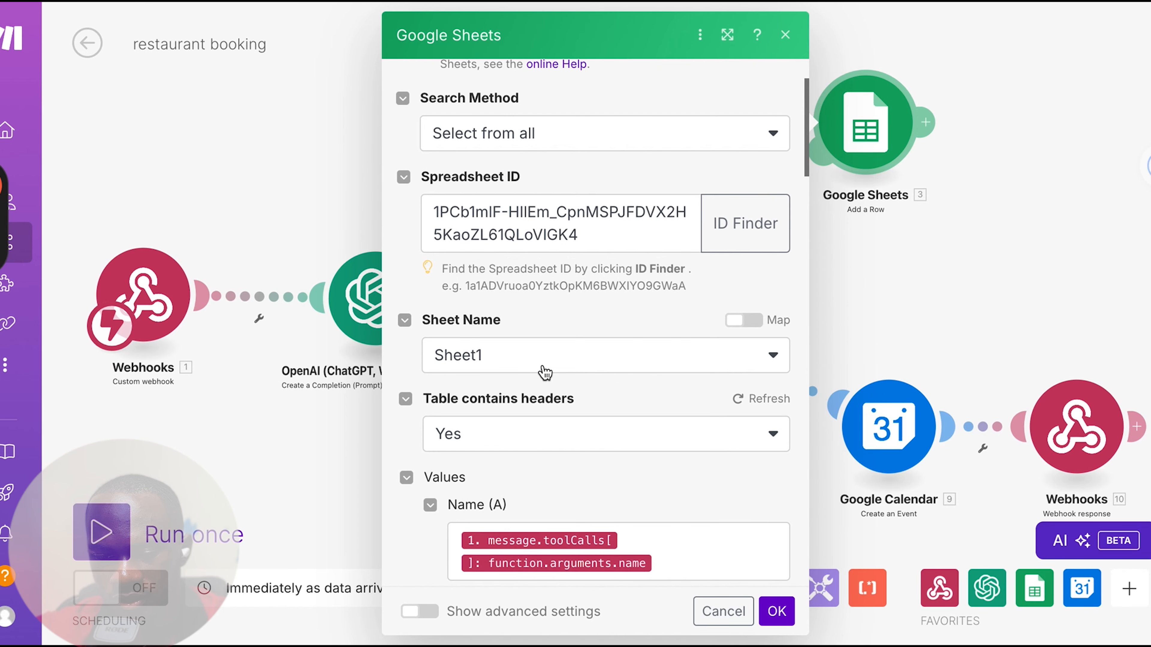
left_click(476, 353)
left_click(566, 483)
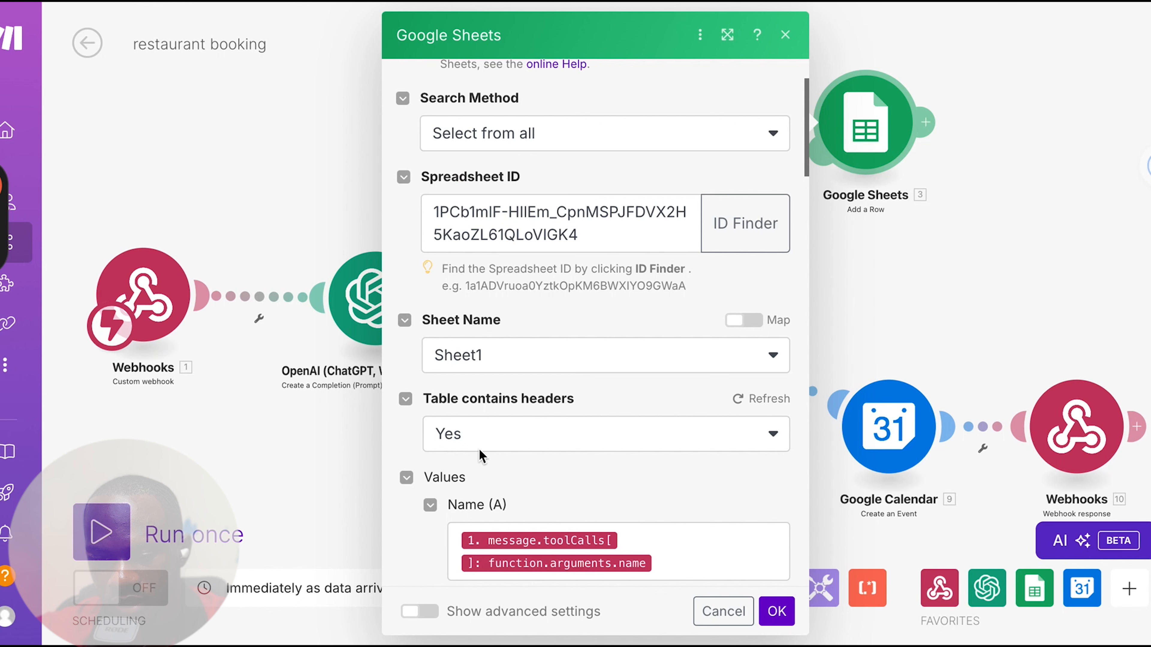
left_click(479, 445)
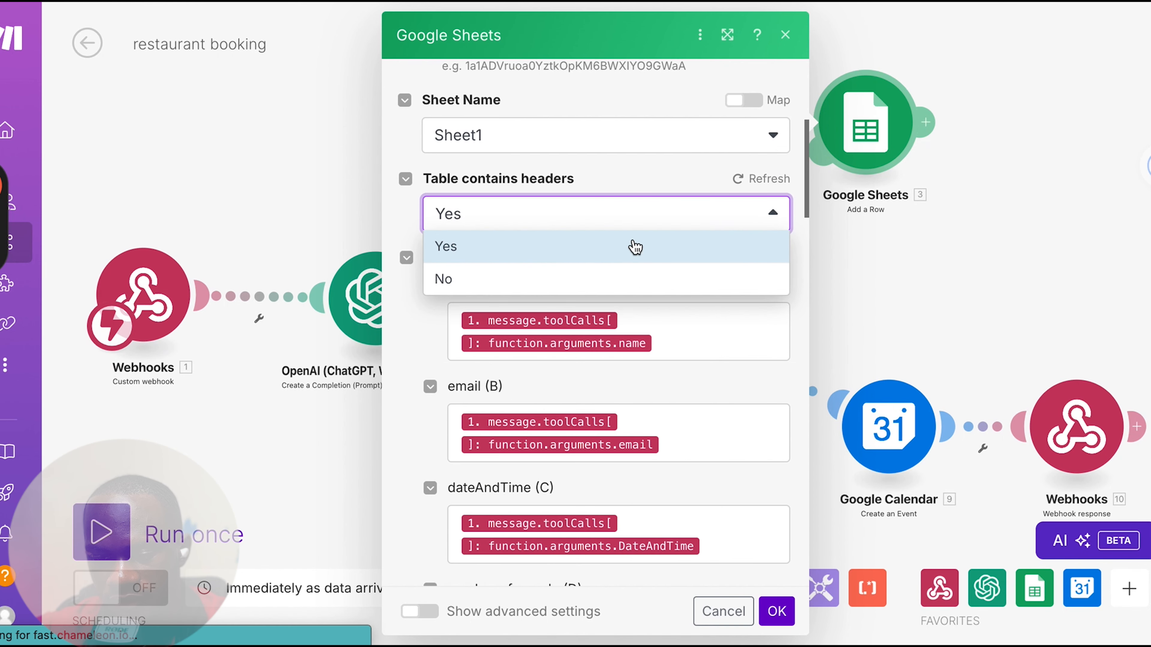
left_click(416, 352)
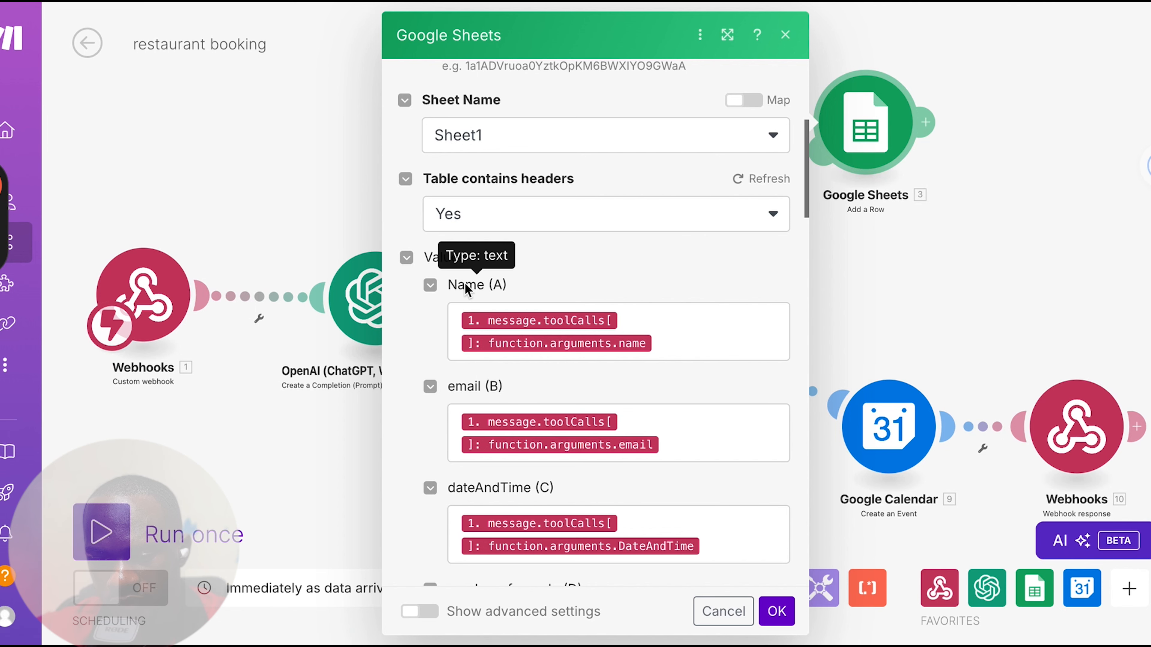
scroll(486, 502, "down", 3)
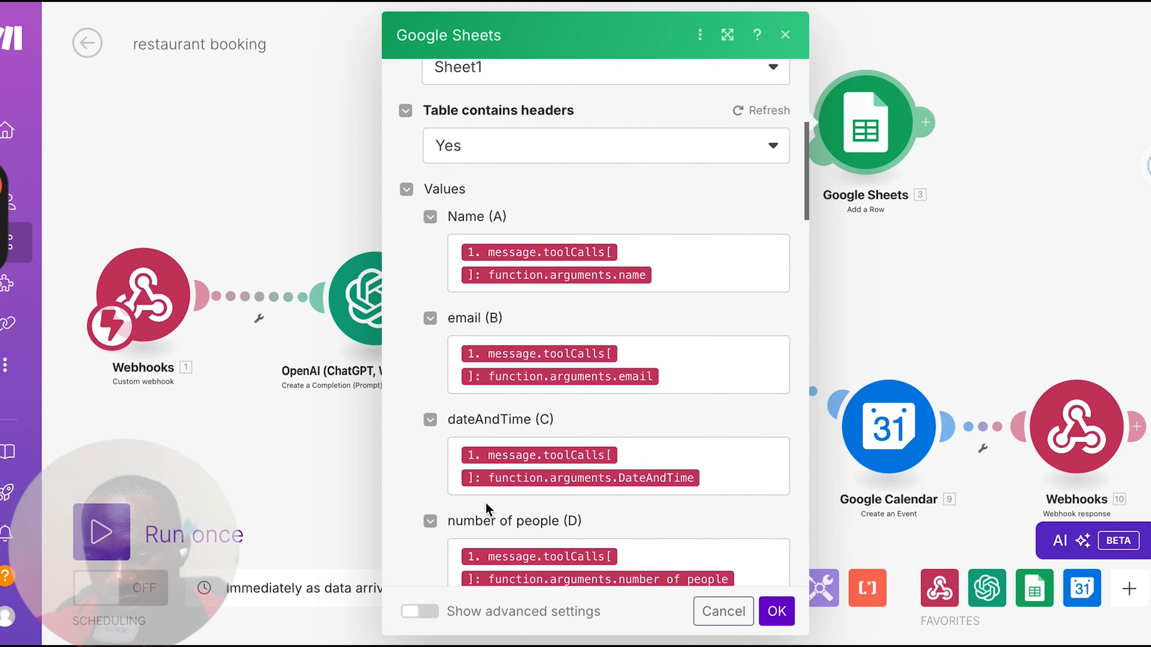
scroll(534, 498, "down", 1)
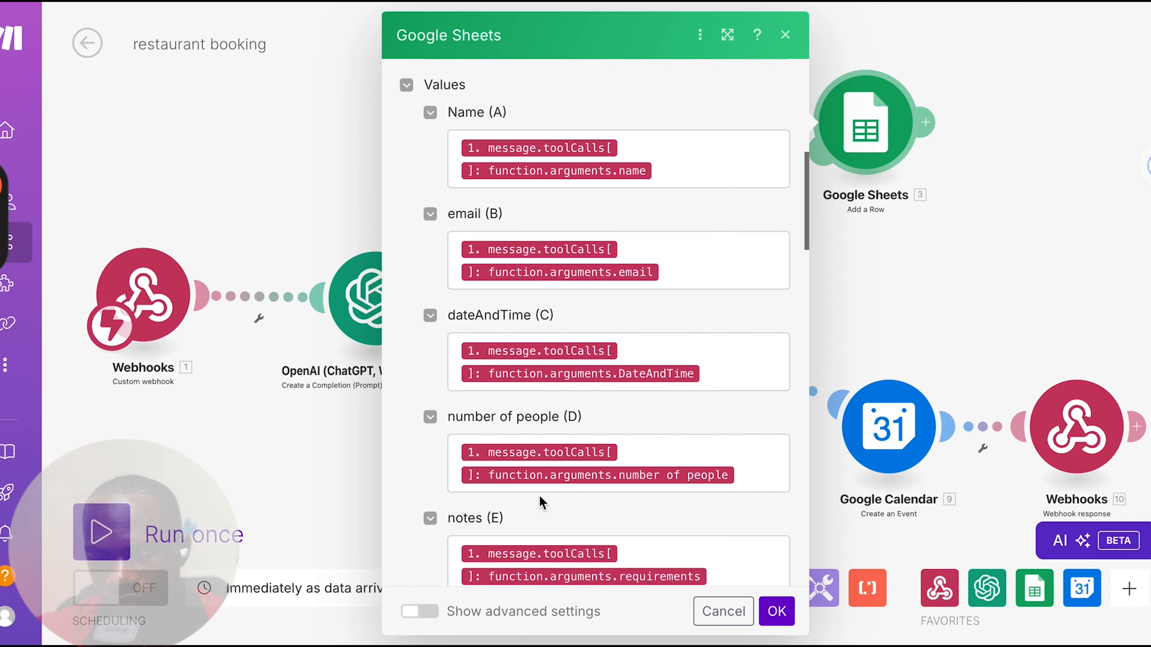
scroll(511, 516, "down", 1)
scroll(512, 514, "up", 6)
scroll(512, 514, "up", 3)
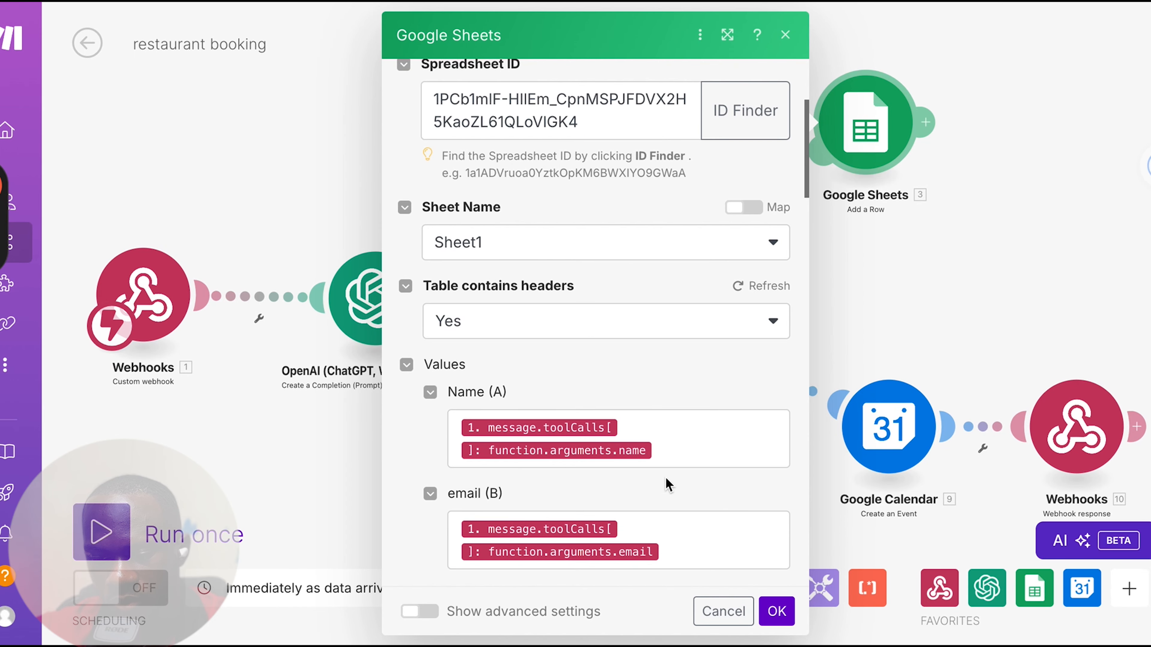
Clear the Name (A) value and remap it to the name argument under the webhook's message toolCalls function arguments
left_click(682, 443)
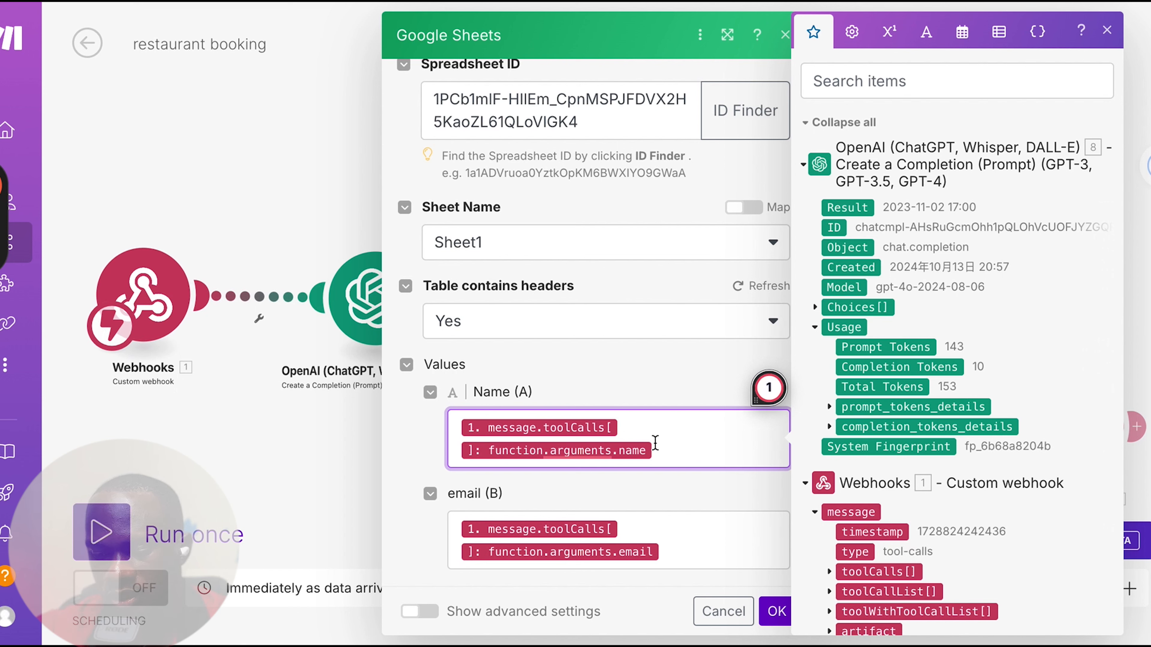
key("BackSpace")
key("BackSpace")
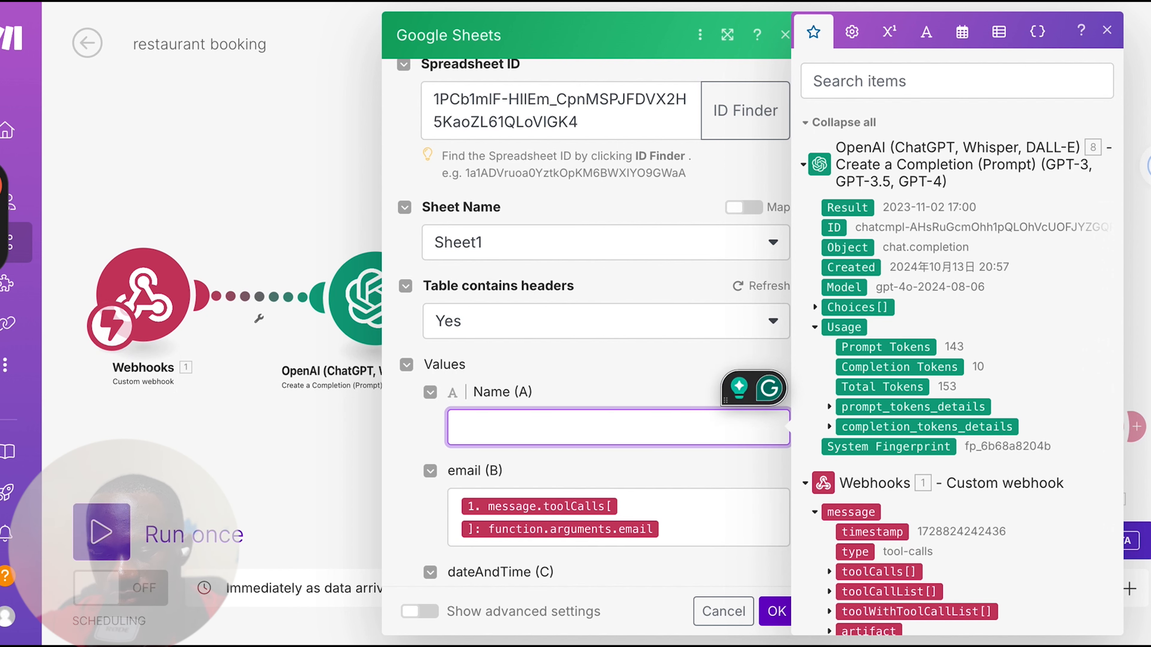
scroll(611, 402, "down", 2)
scroll(839, 470, "down", 2)
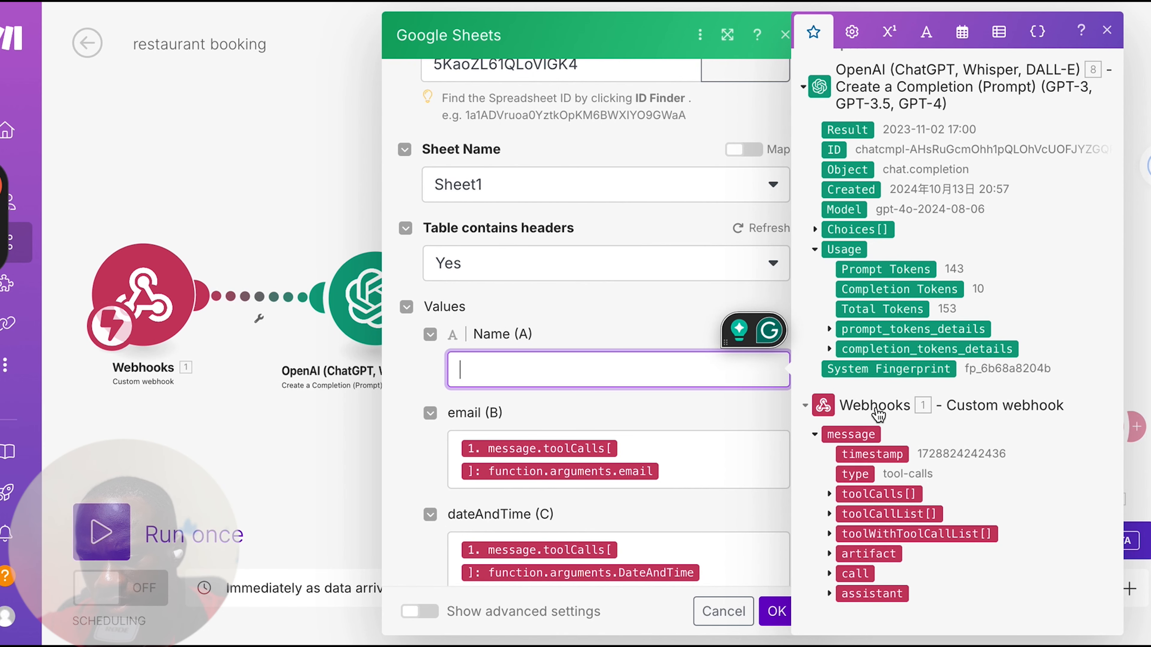
left_click(830, 495)
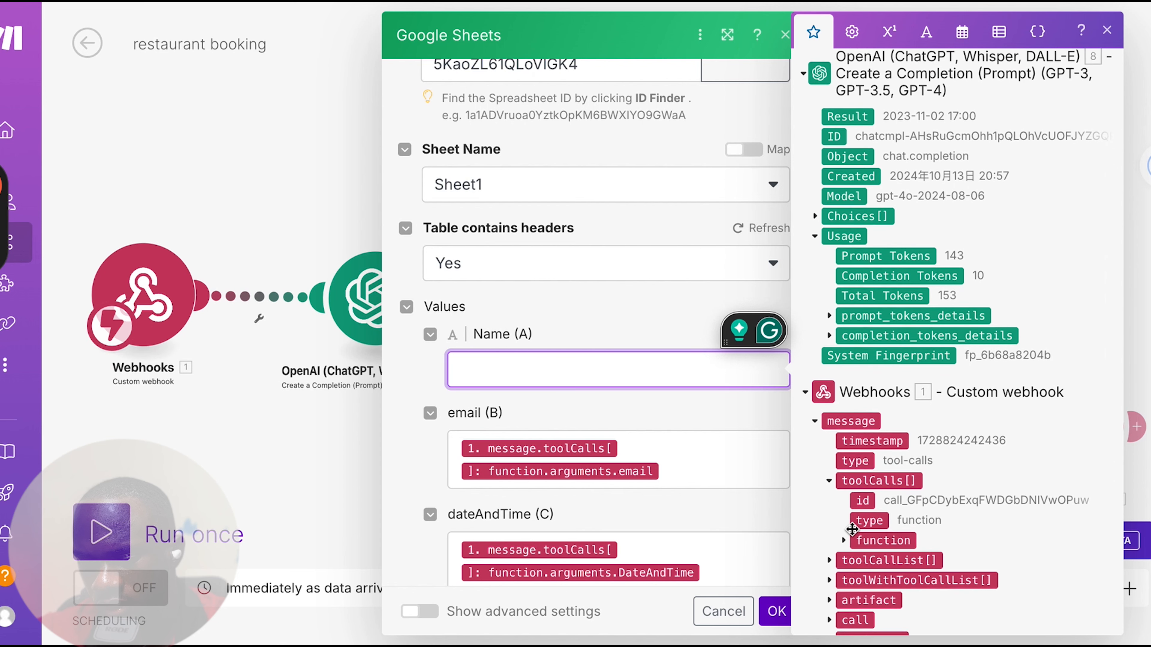
left_click(843, 526)
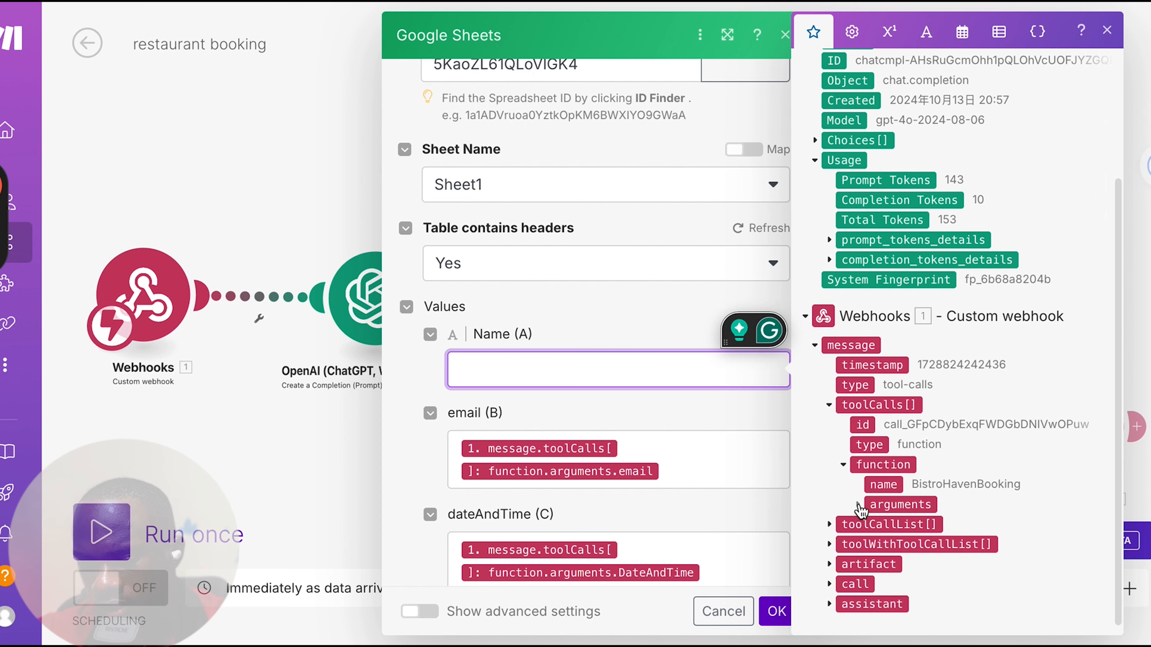
left_click(857, 505)
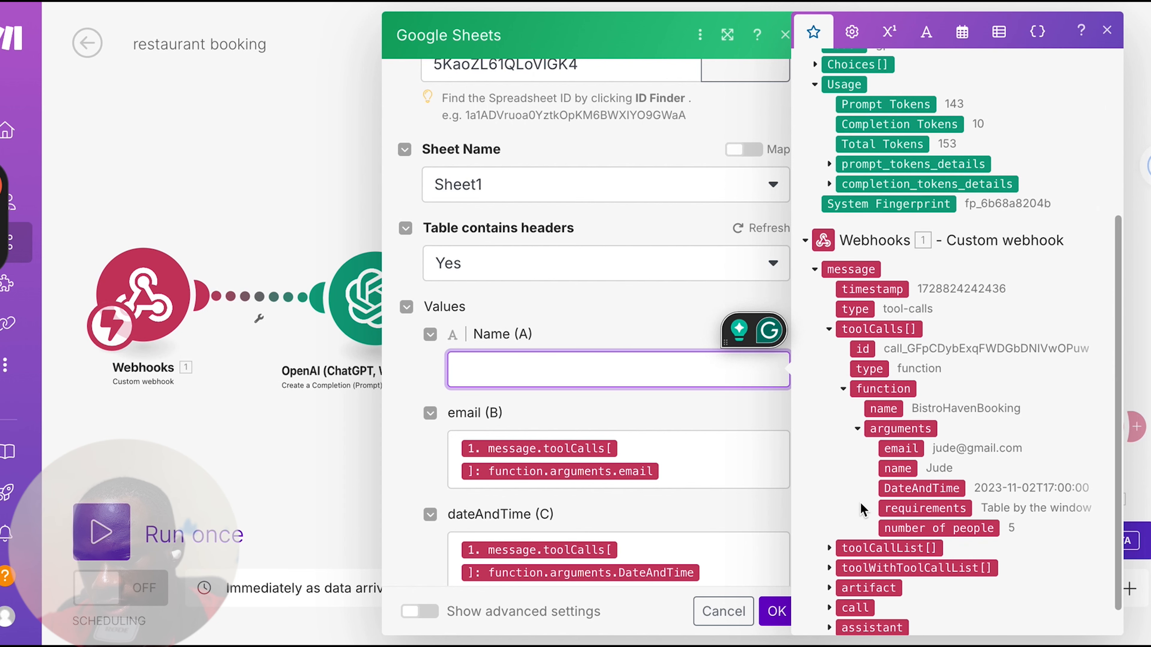
left_click(897, 470)
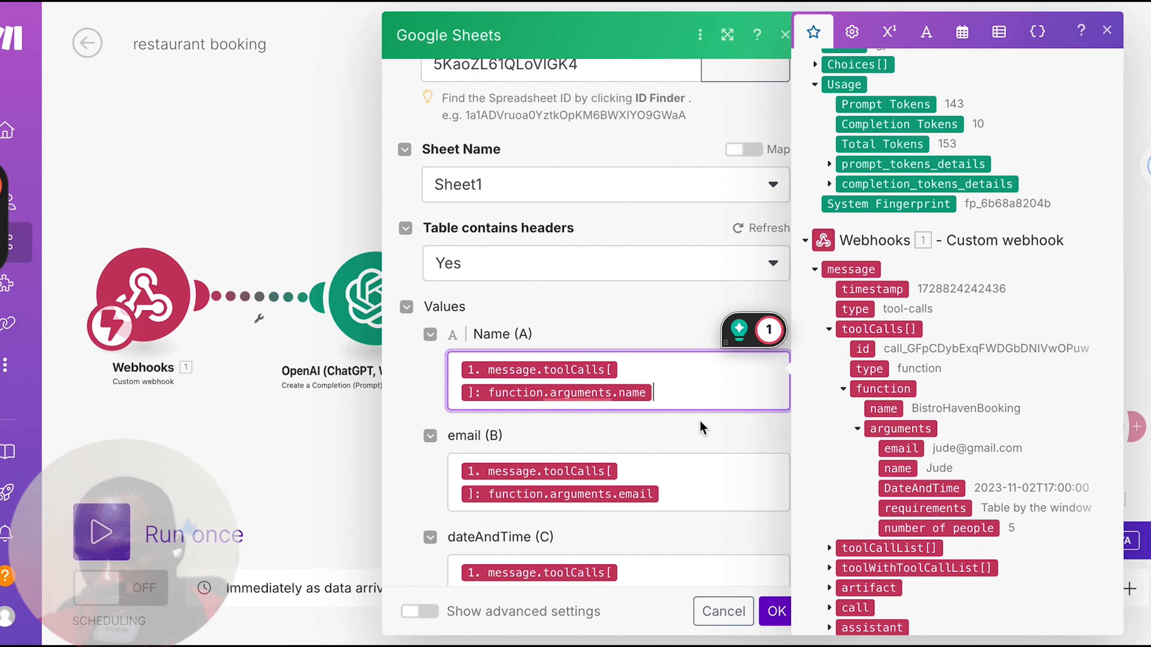
Replace the dateAndTime (C) mapping in the Google Sheets module with the OpenAI completion's Result and review the remaining column mappings
scroll(571, 369, "down", 3)
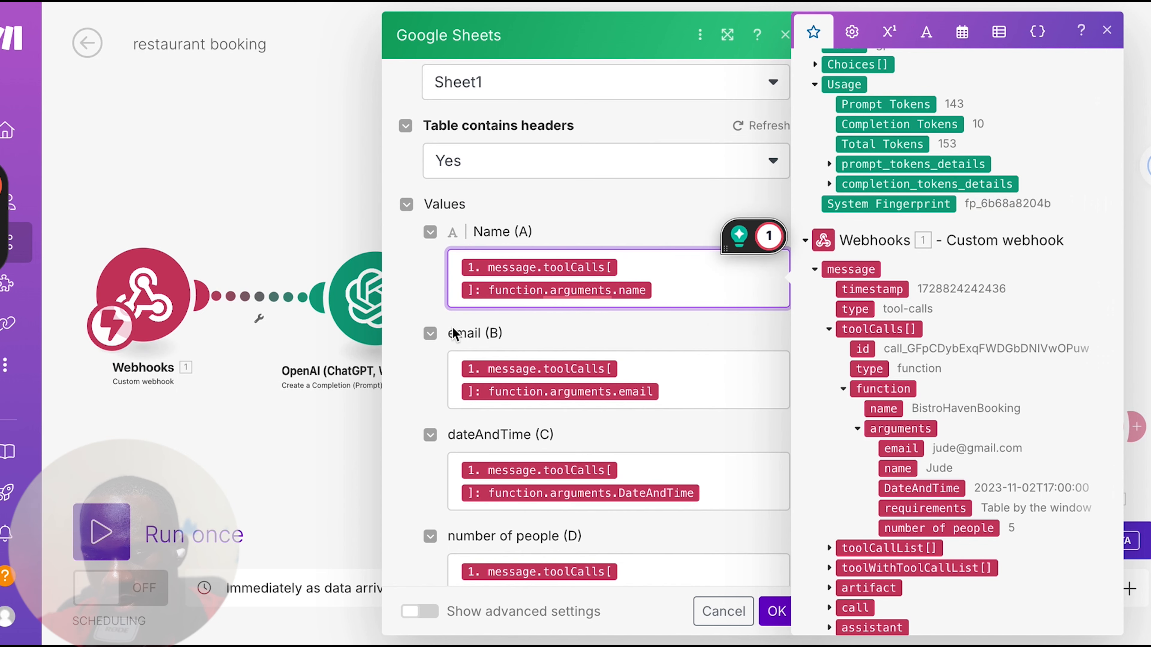
scroll(697, 373, "down", 3)
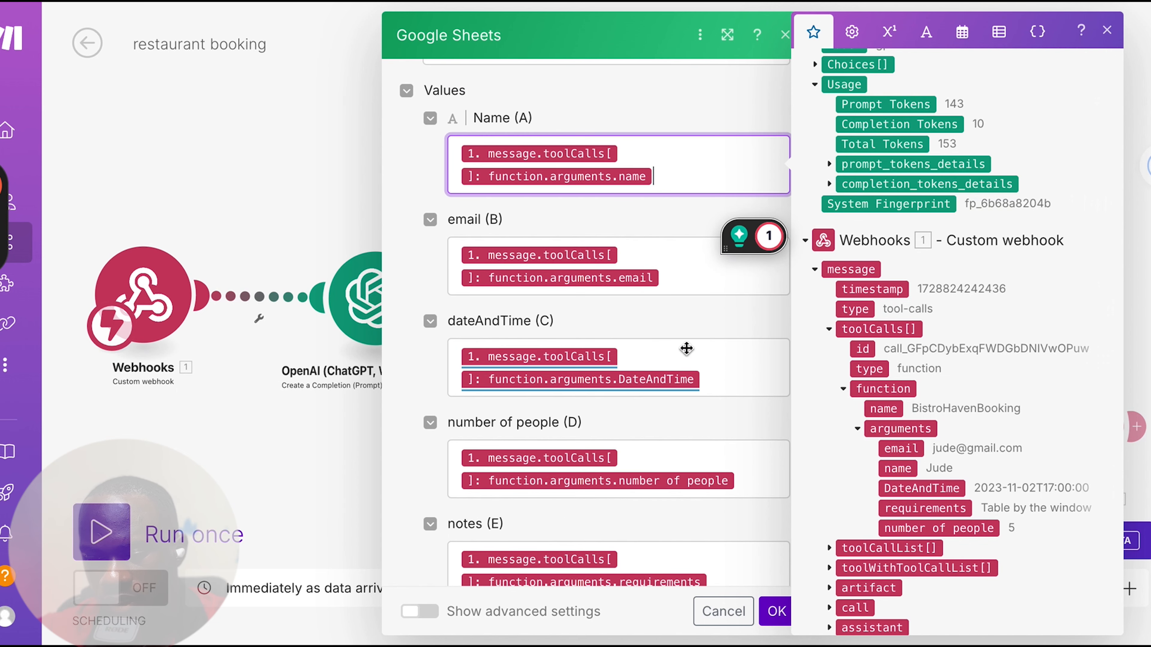
left_click(735, 379)
key("BackSpace")
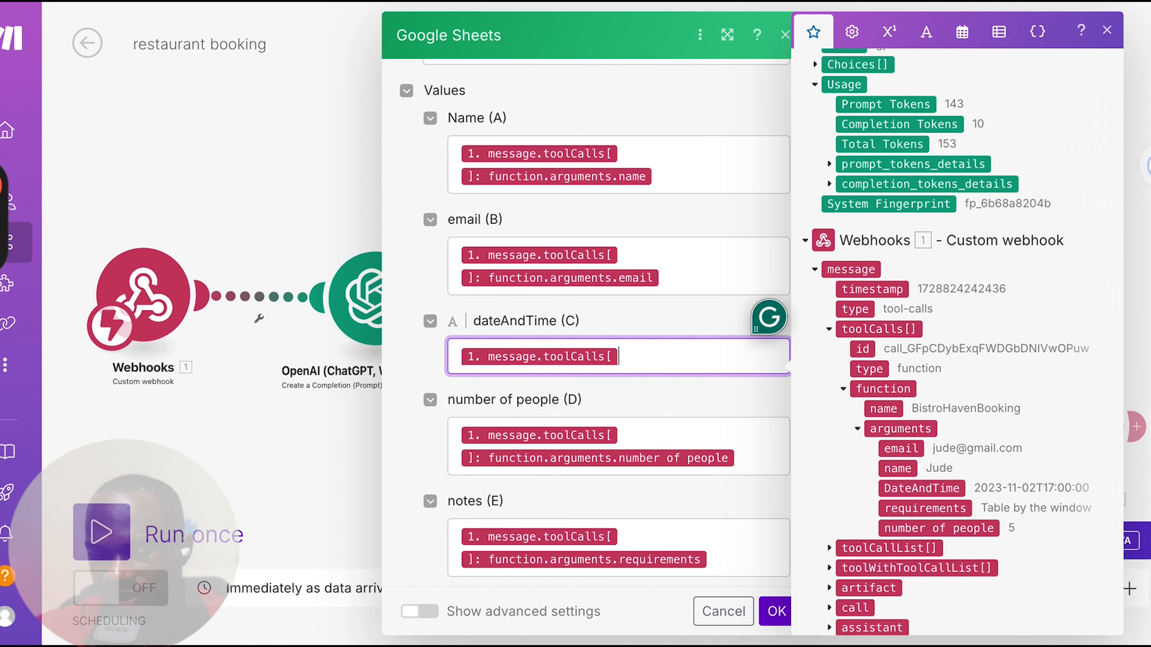
key("BackSpace")
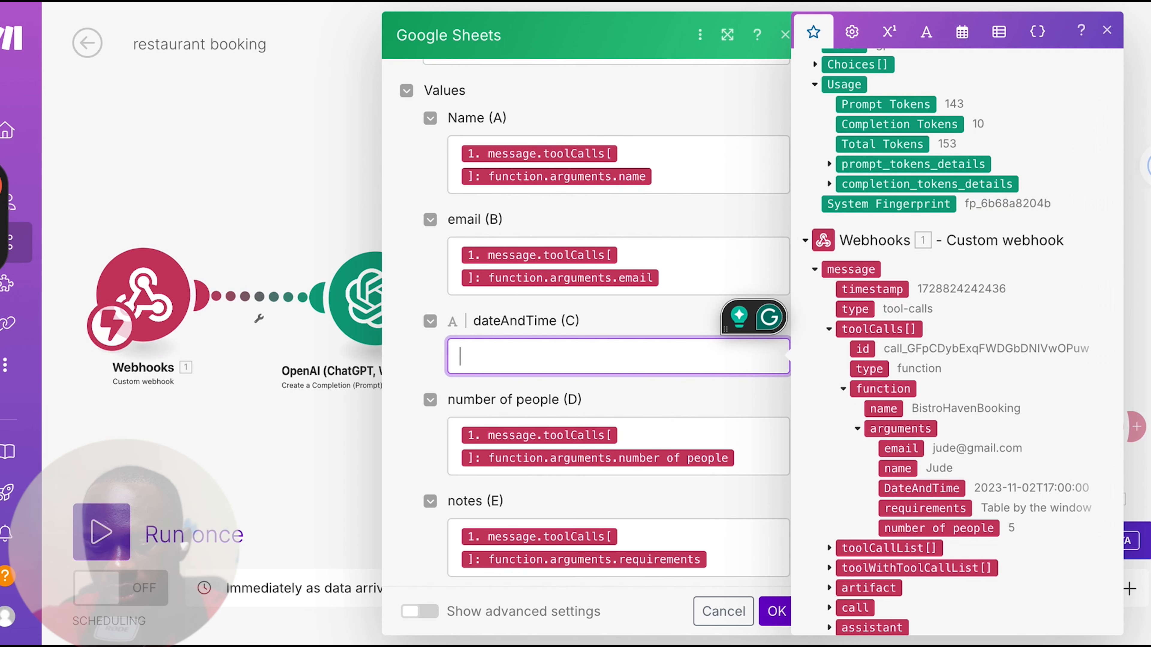
scroll(889, 240, "up", 5)
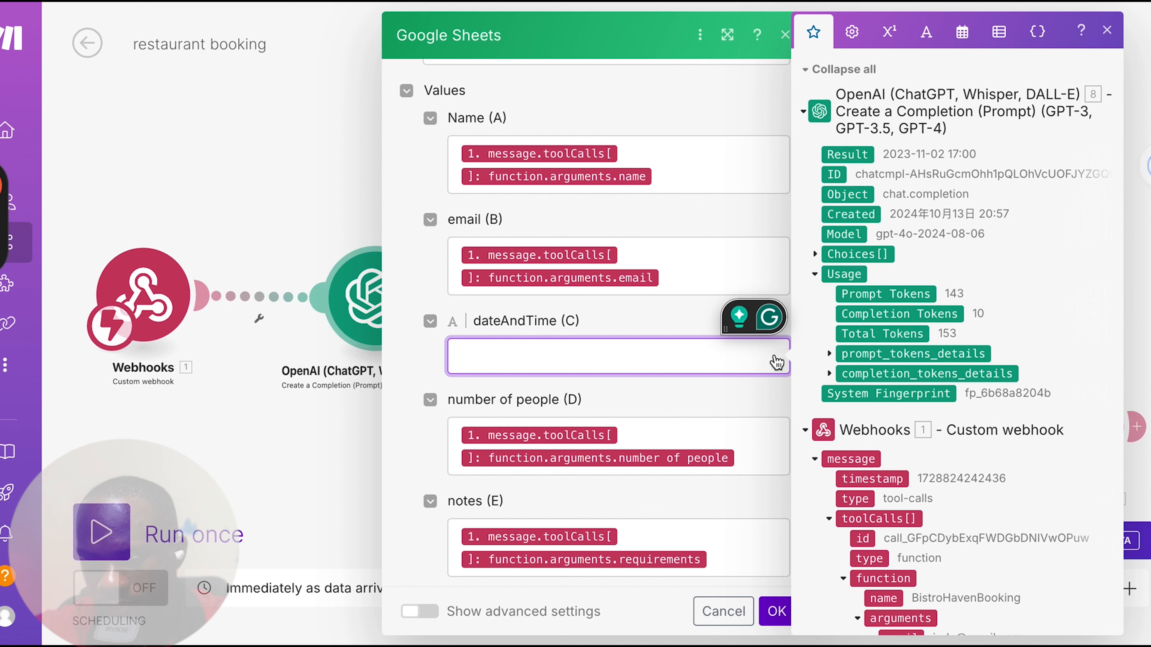
left_click(843, 153)
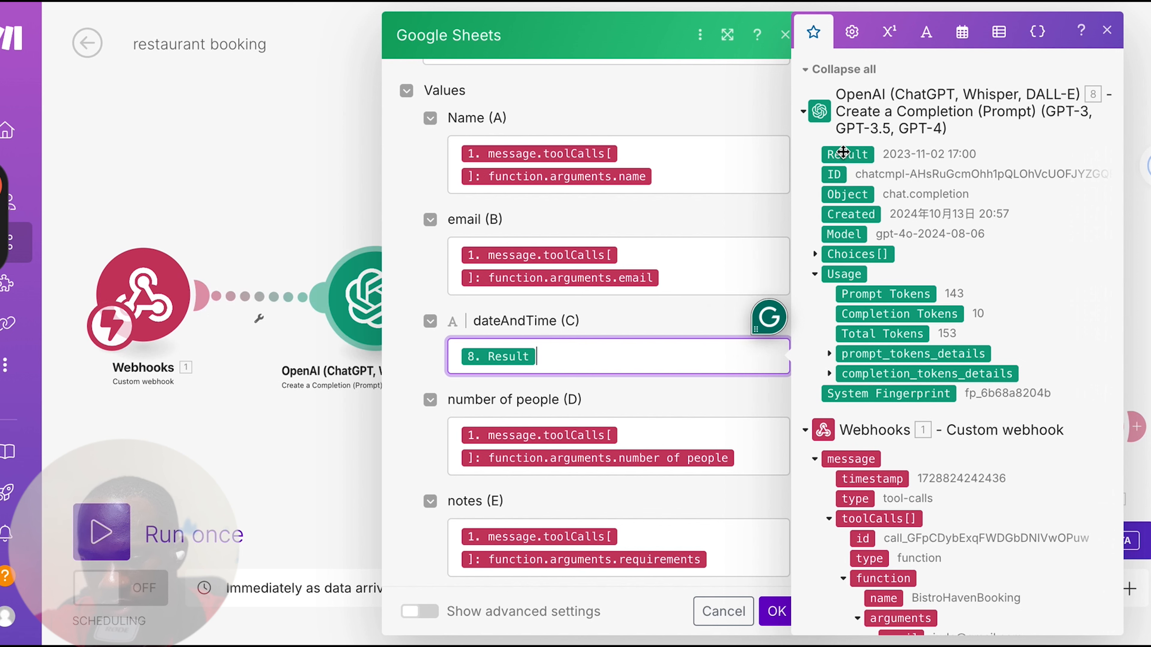
scroll(584, 402, "down", 2)
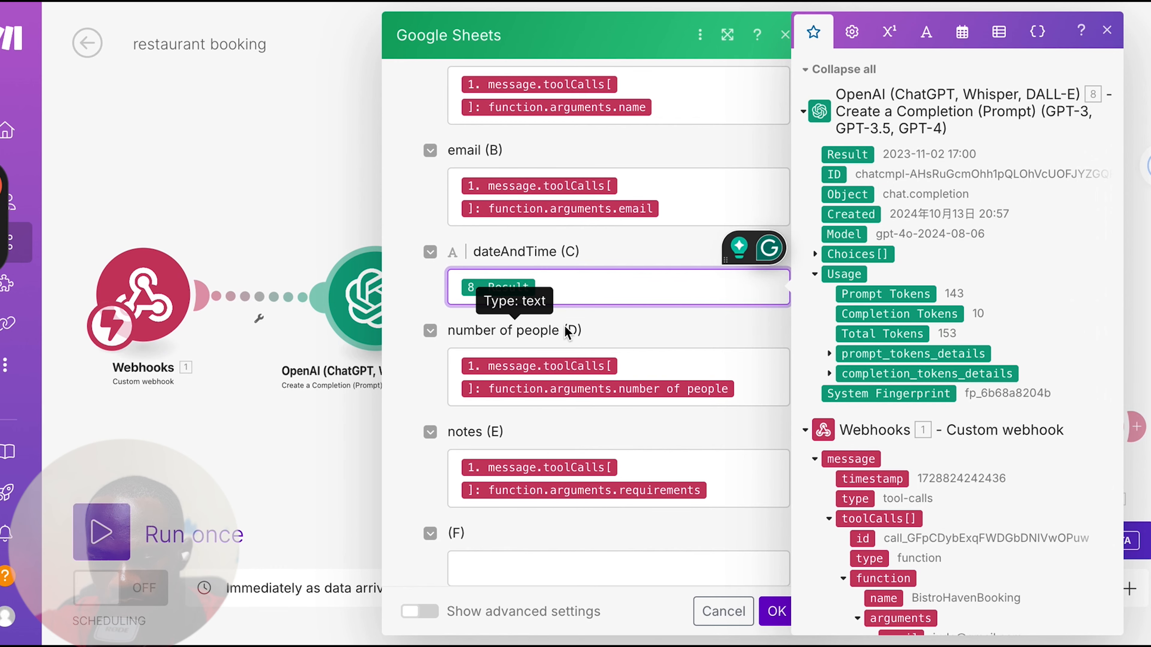
scroll(619, 399, "down", 4)
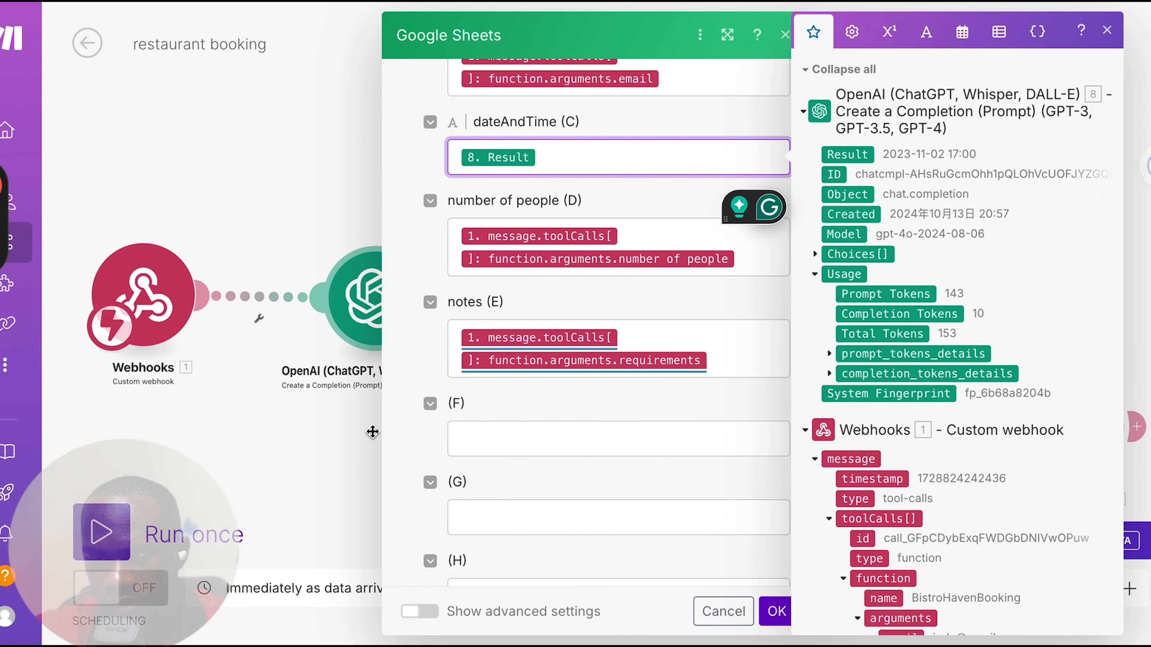
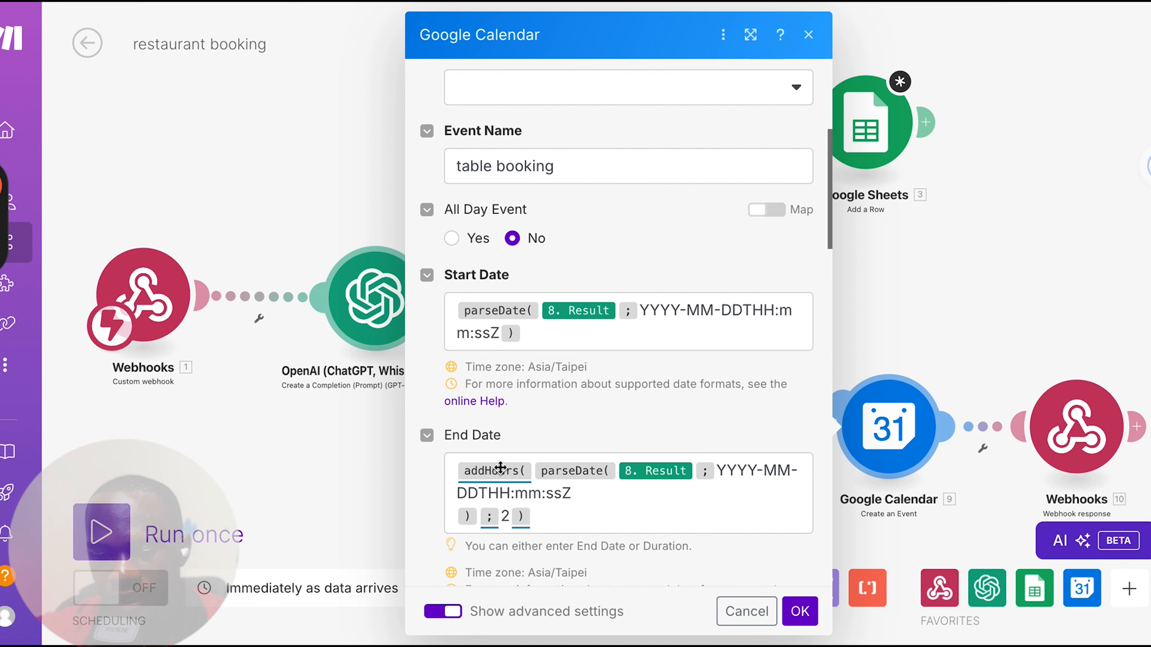
Review the Google Calendar module's start and end date formulas, duration, reminder and attendee settings
mouse_move(581, 469)
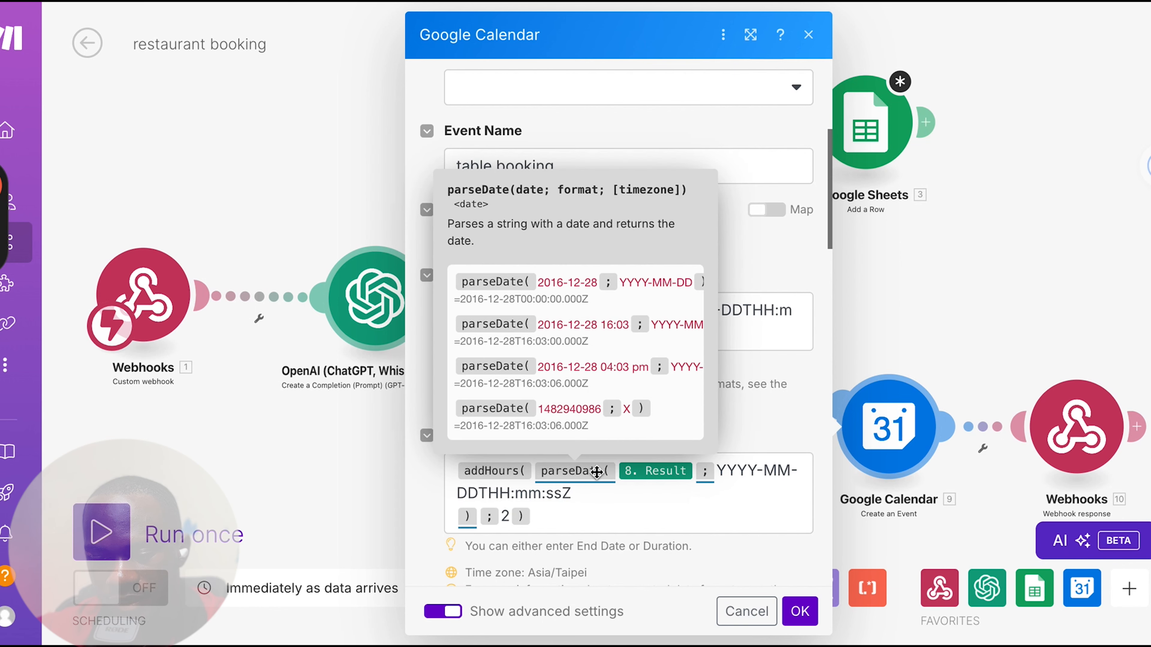
mouse_move(657, 472)
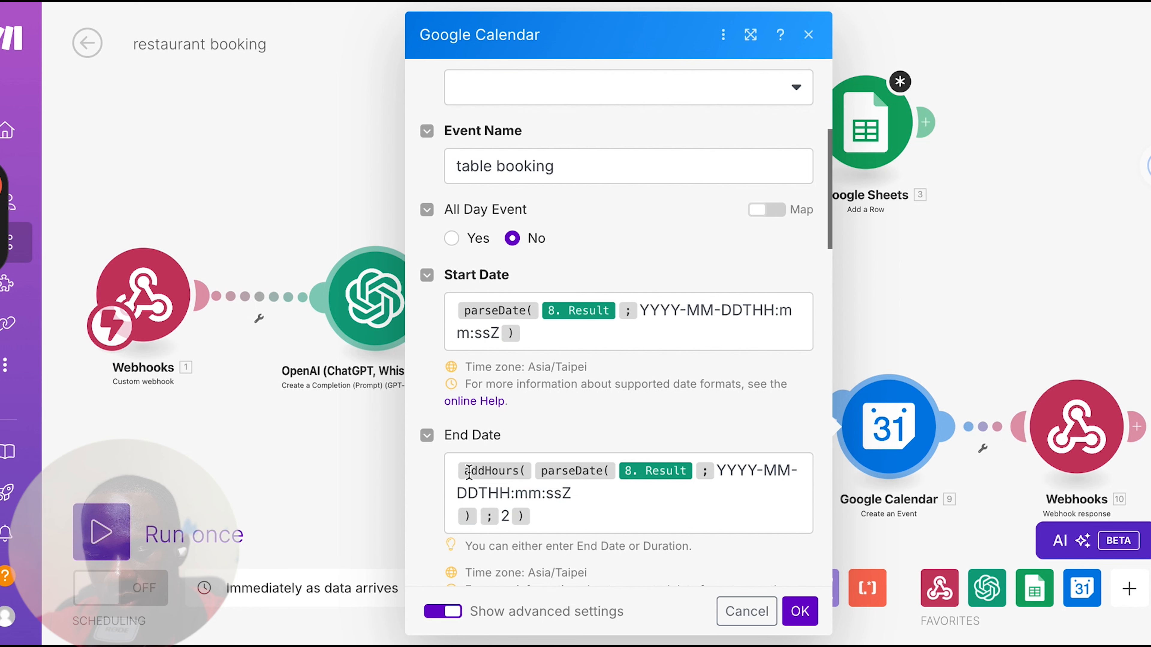
mouse_move(502, 469)
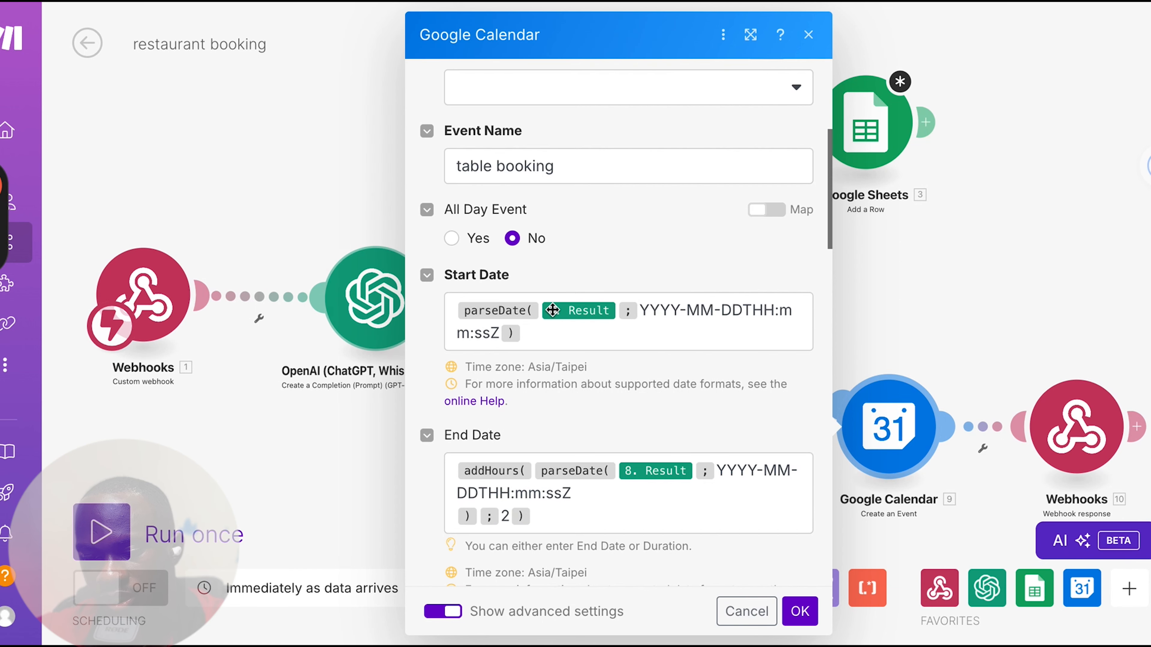
scroll(594, 549, "down", 6)
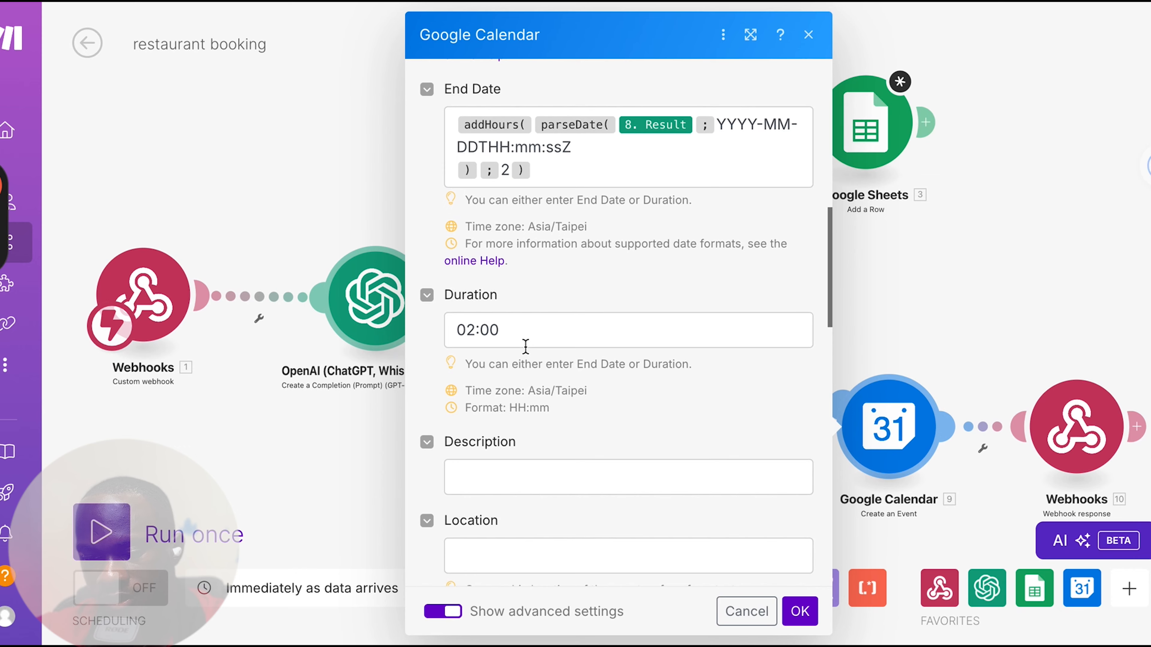
scroll(526, 346, "up", 2)
scroll(537, 427, "down", 5)
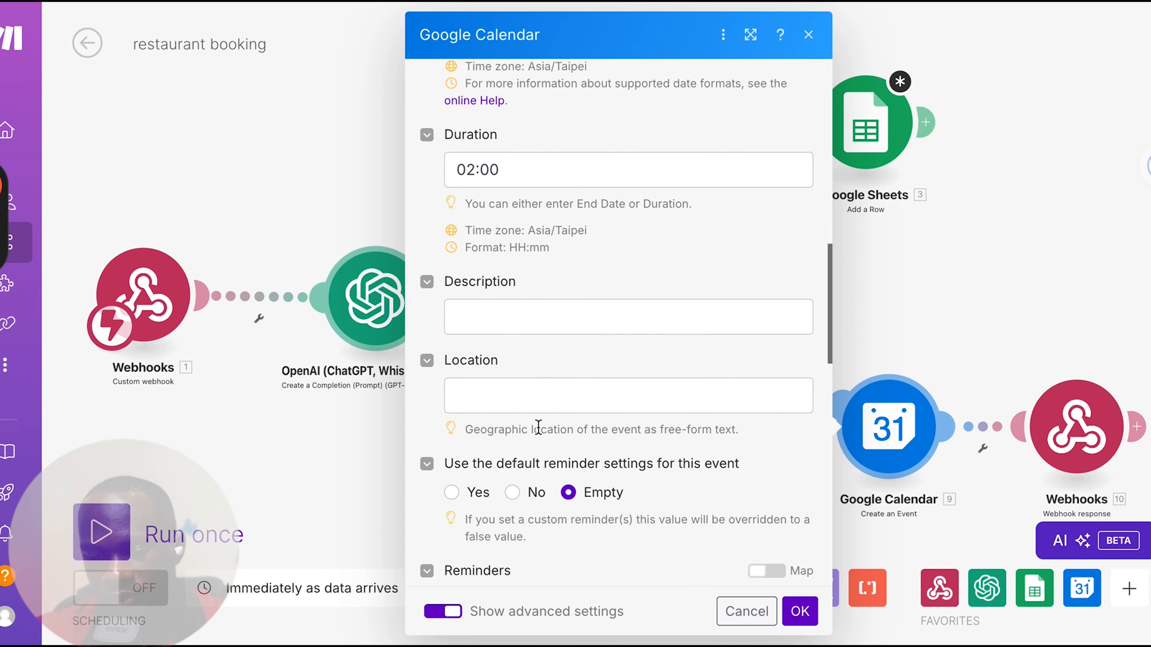
scroll(514, 406, "down", 7)
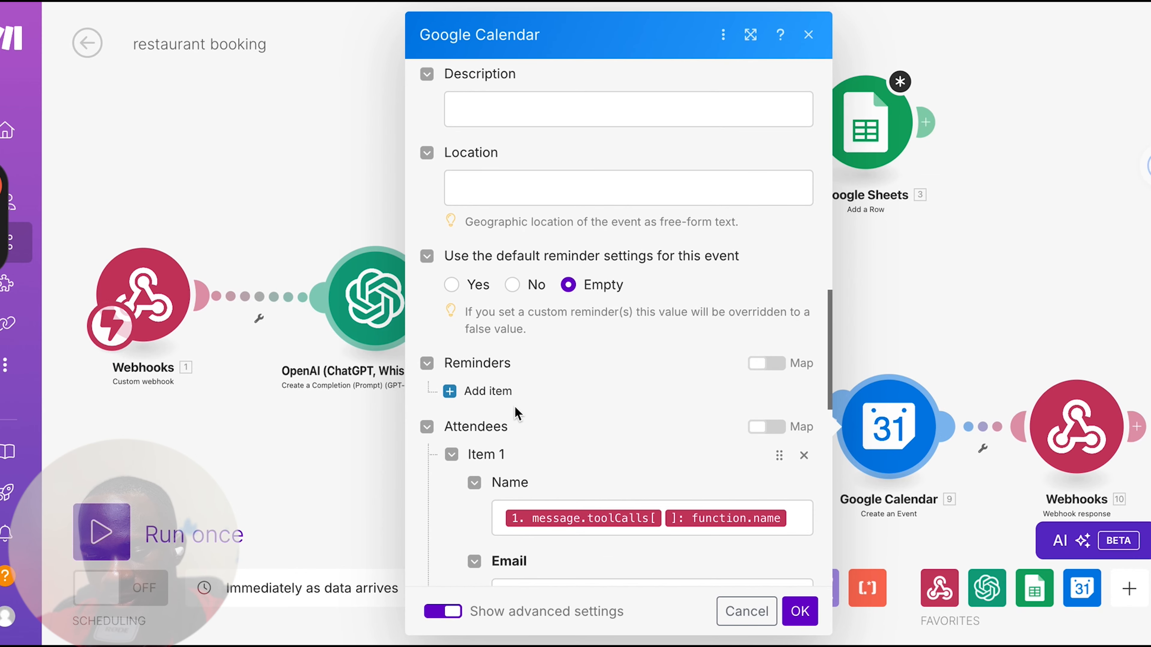
scroll(515, 406, "down", 2)
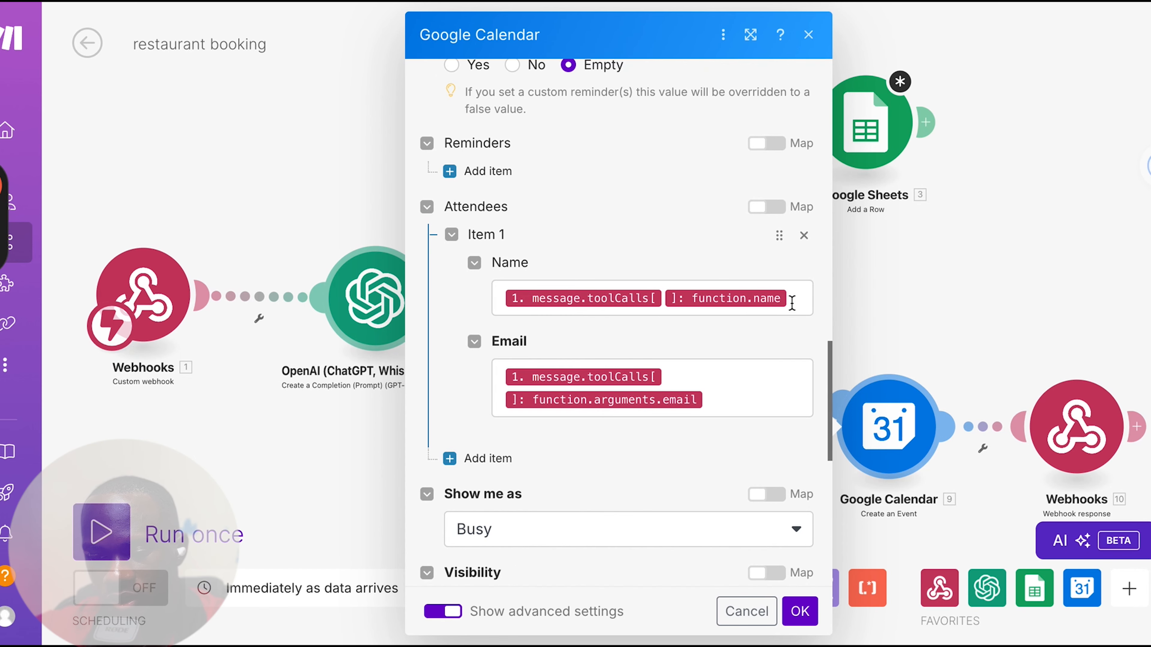
Remap the Google Calendar attendee's Name to the name argument under the webhook's message toolCalls function arguments and save the module
left_click(760, 295)
key("BackSpace")
key("BackSpace")
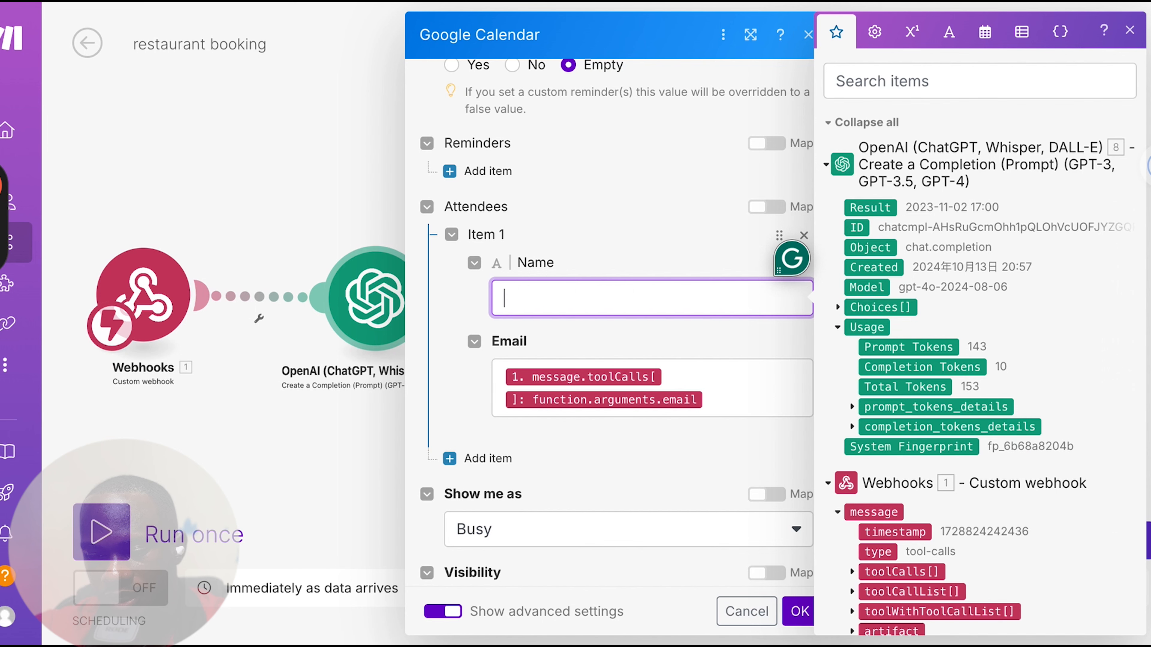
scroll(946, 609, "down", 1)
scroll(946, 609, "down", 1)
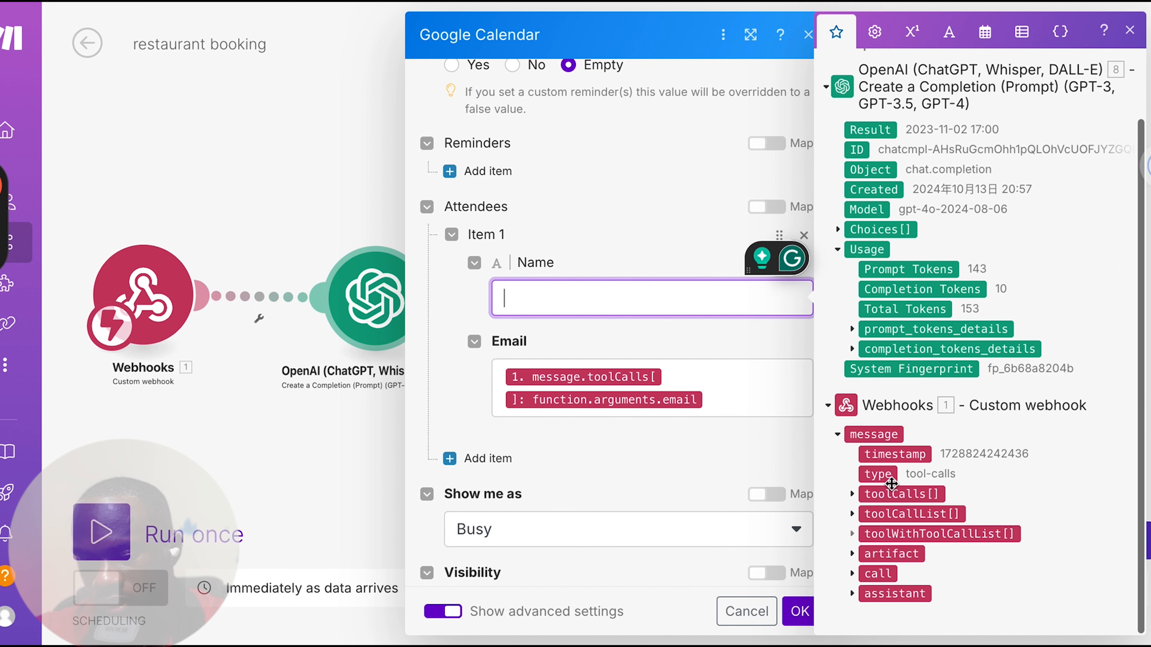
left_click(851, 496)
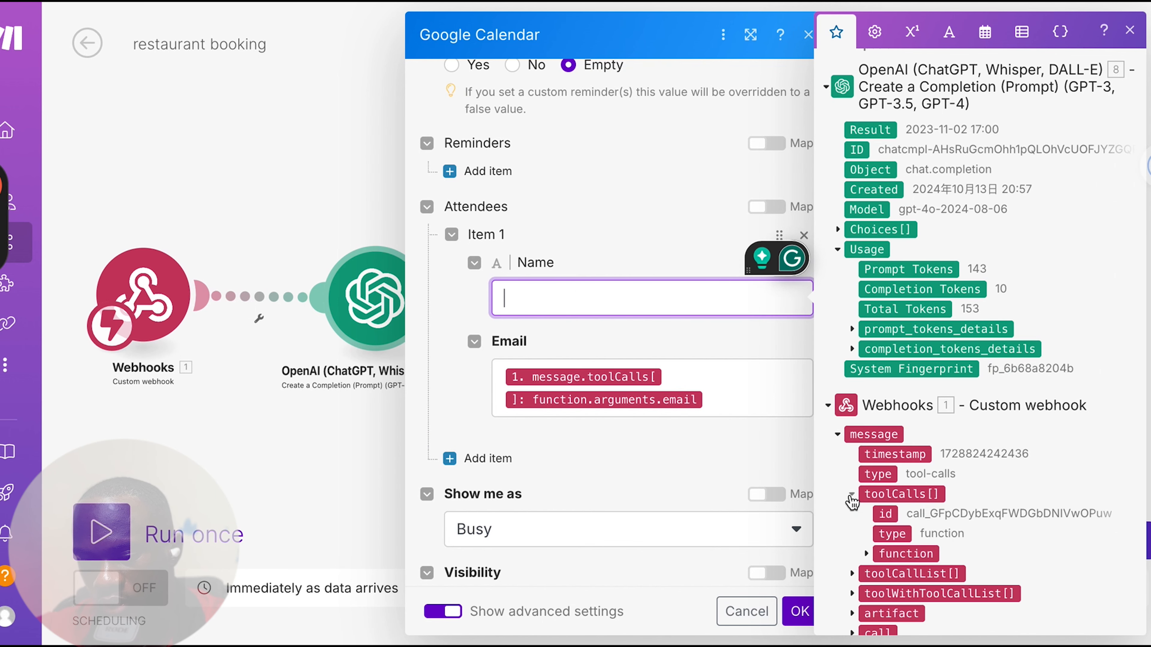
left_click(866, 553)
scroll(865, 554, "down", 1)
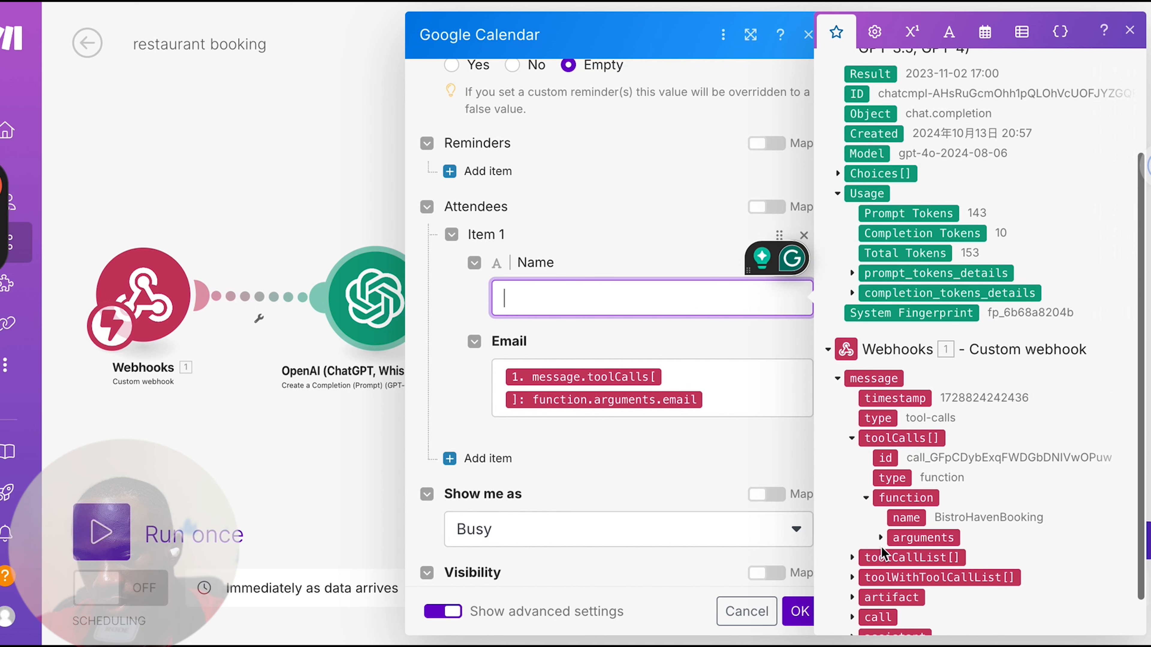
left_click(880, 539)
scroll(976, 566, "down", 1)
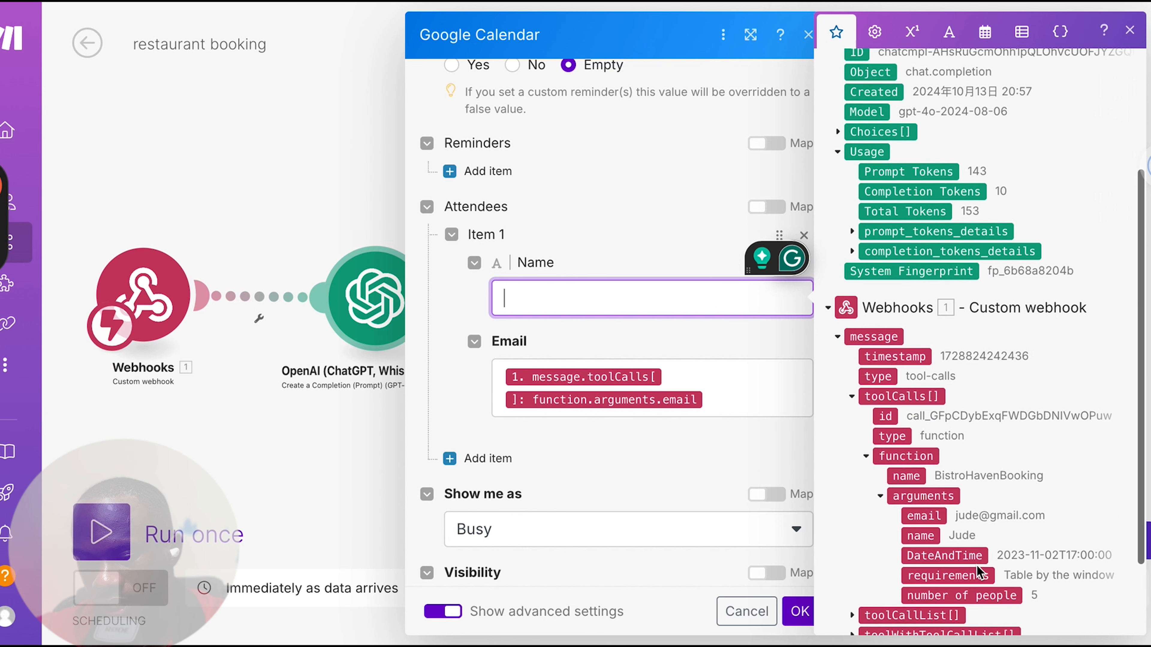
left_click(915, 515)
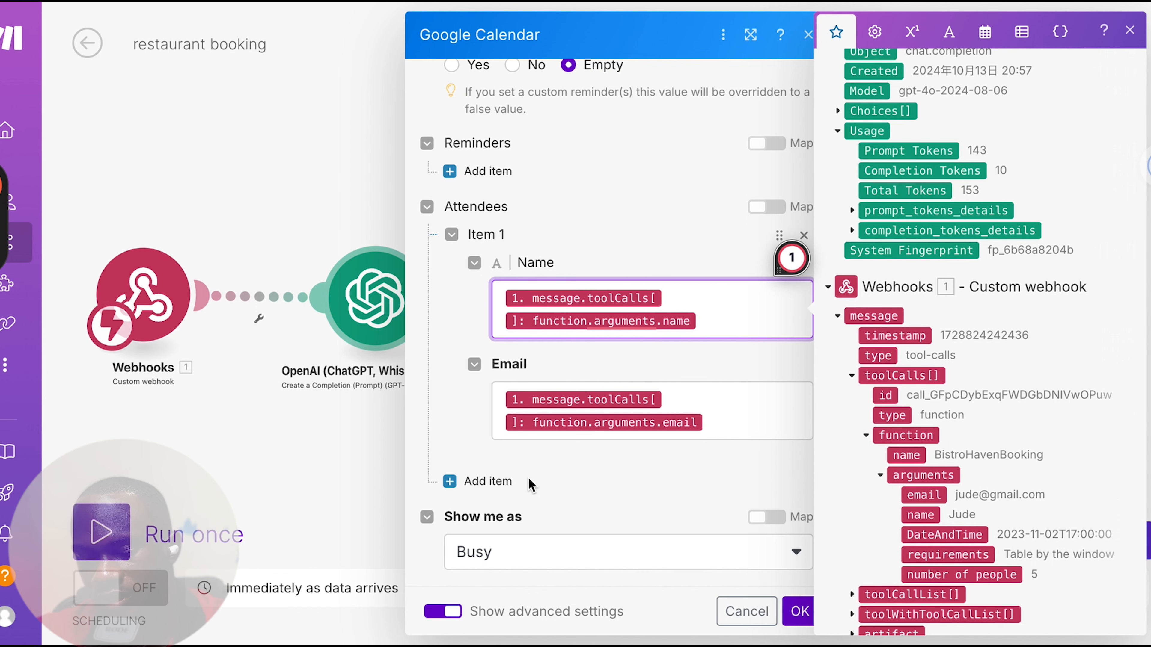
scroll(530, 487, "down", 2)
scroll(530, 487, "down", 8)
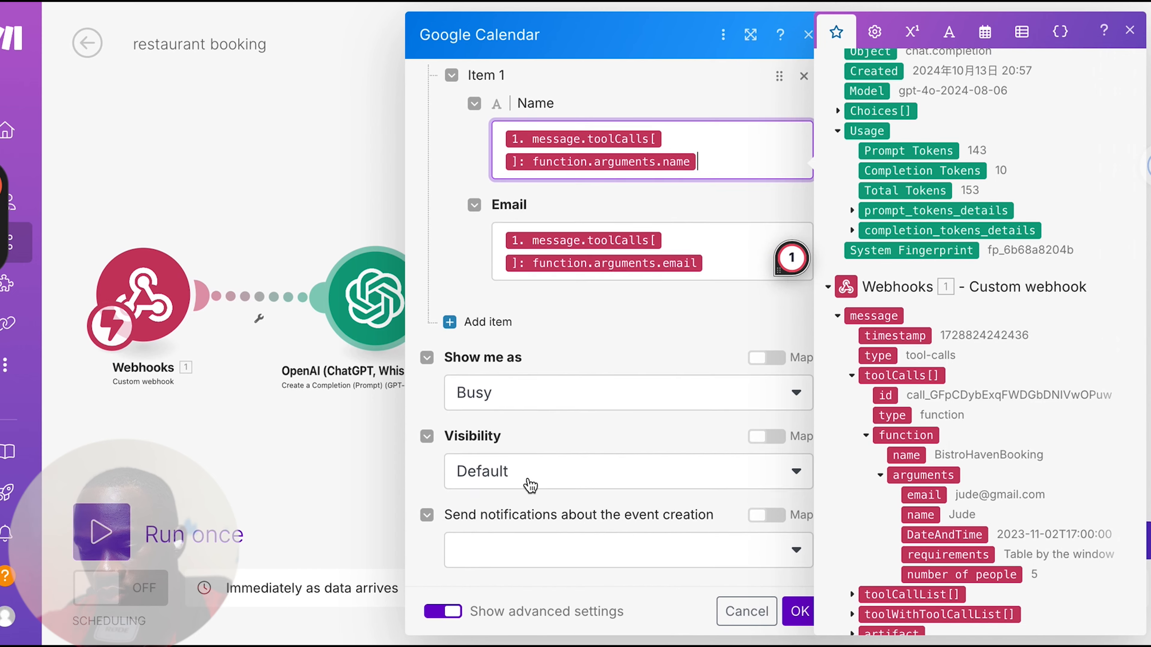
left_click(800, 612)
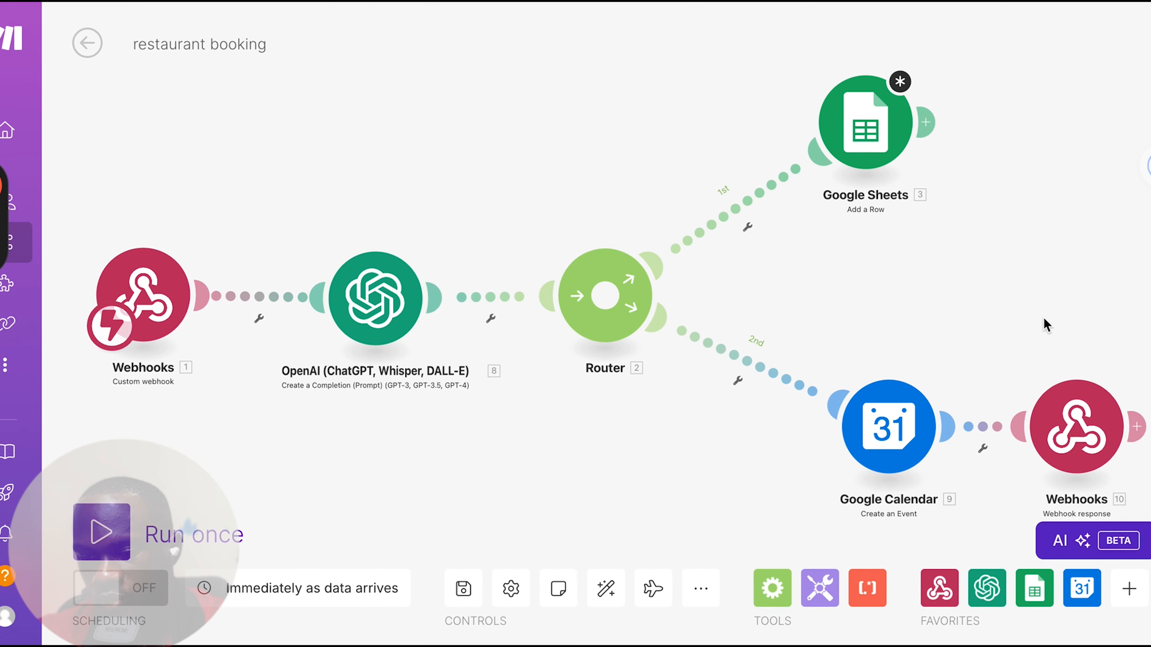
Remap the toolCallId value in the Webhook response body to the id under the webhook's message toolCalls and save the module
left_click_drag(1043, 324, 837, 283)
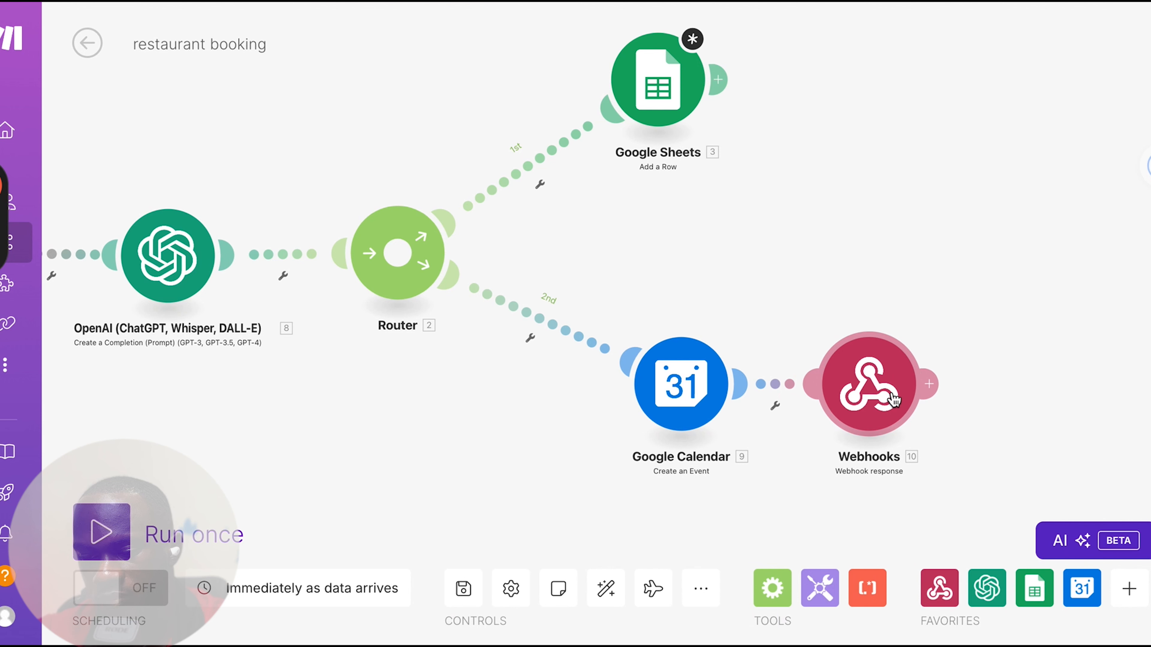
left_click(894, 400)
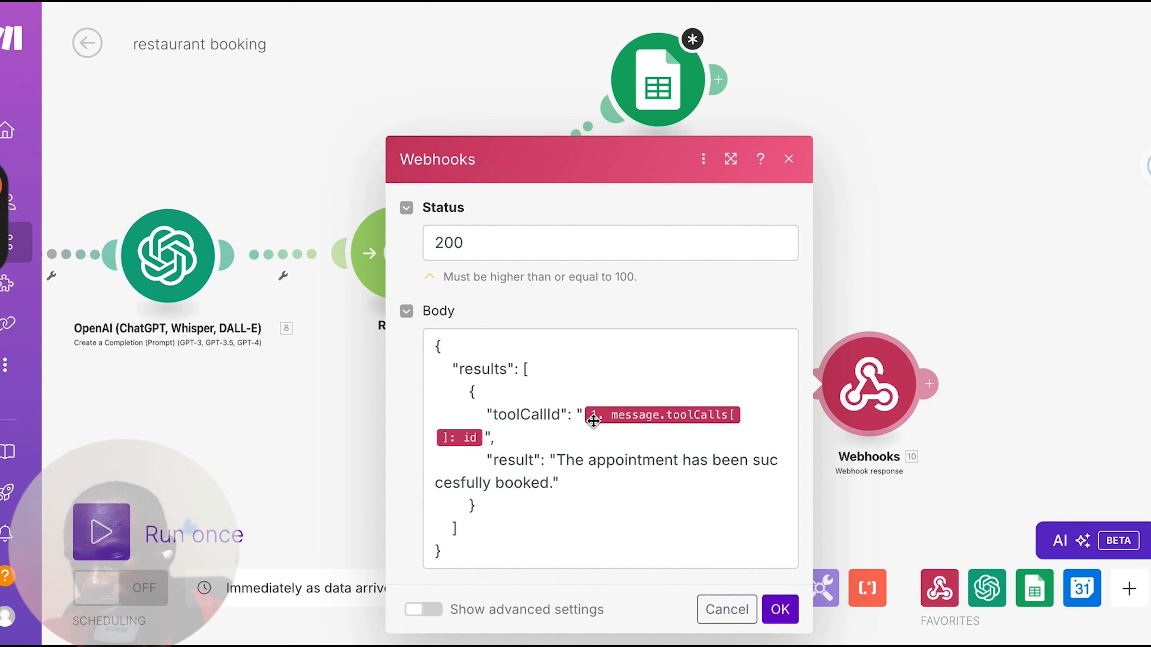
left_click(484, 434)
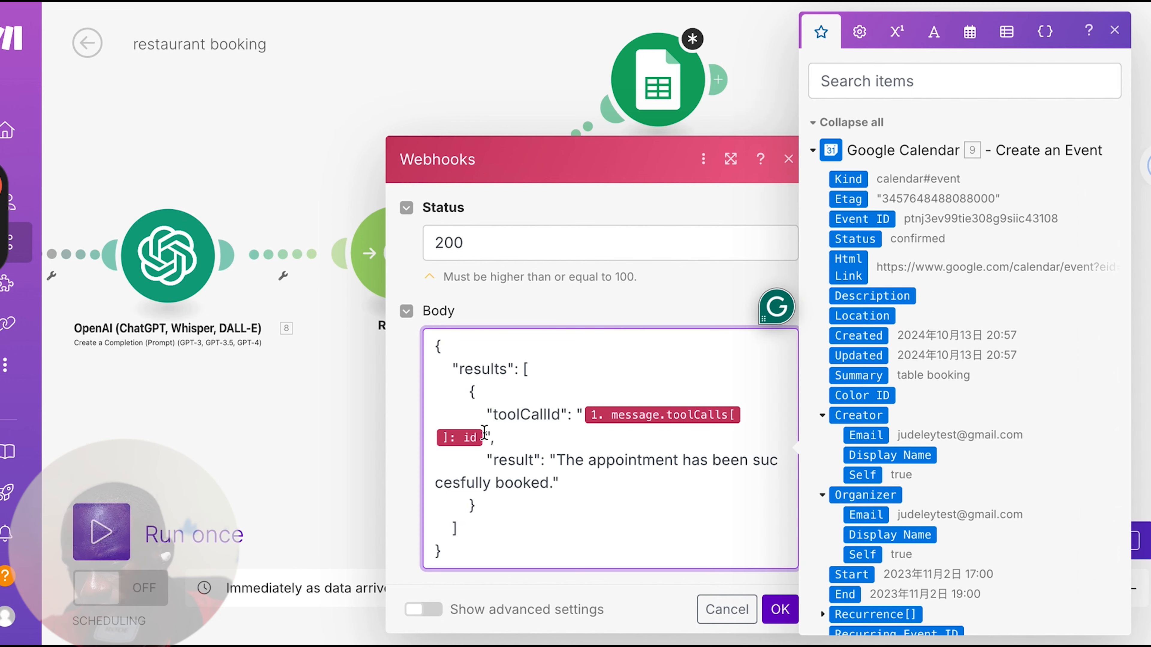
key("BackSpace")
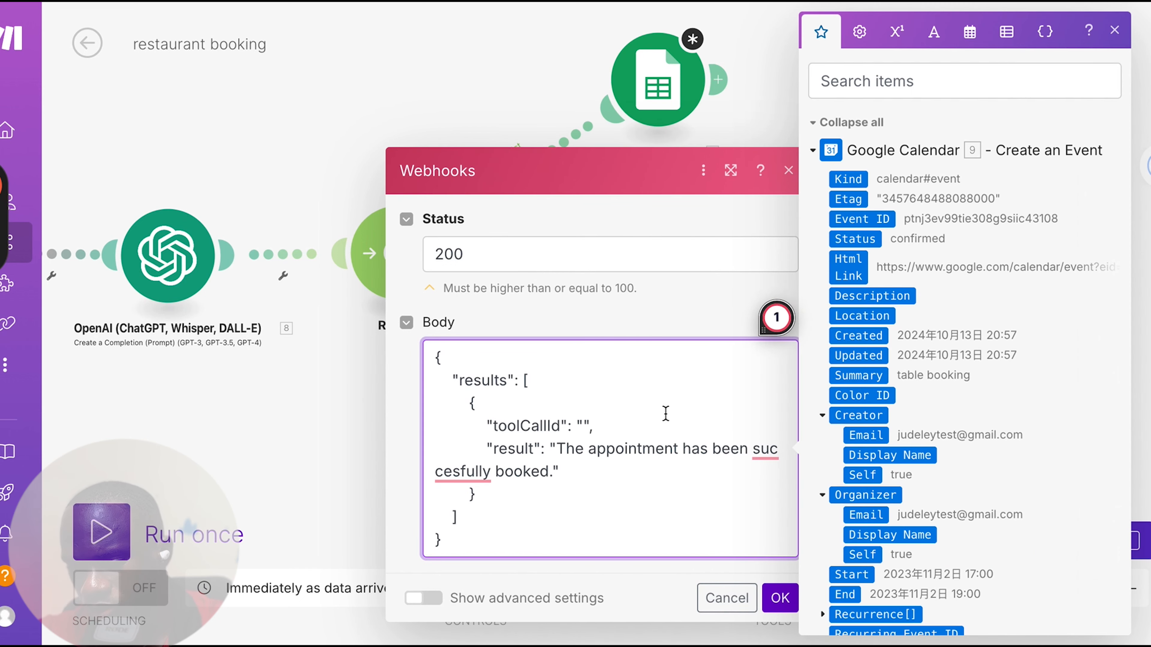
scroll(872, 376, "down", 10)
scroll(872, 376, "down", 5)
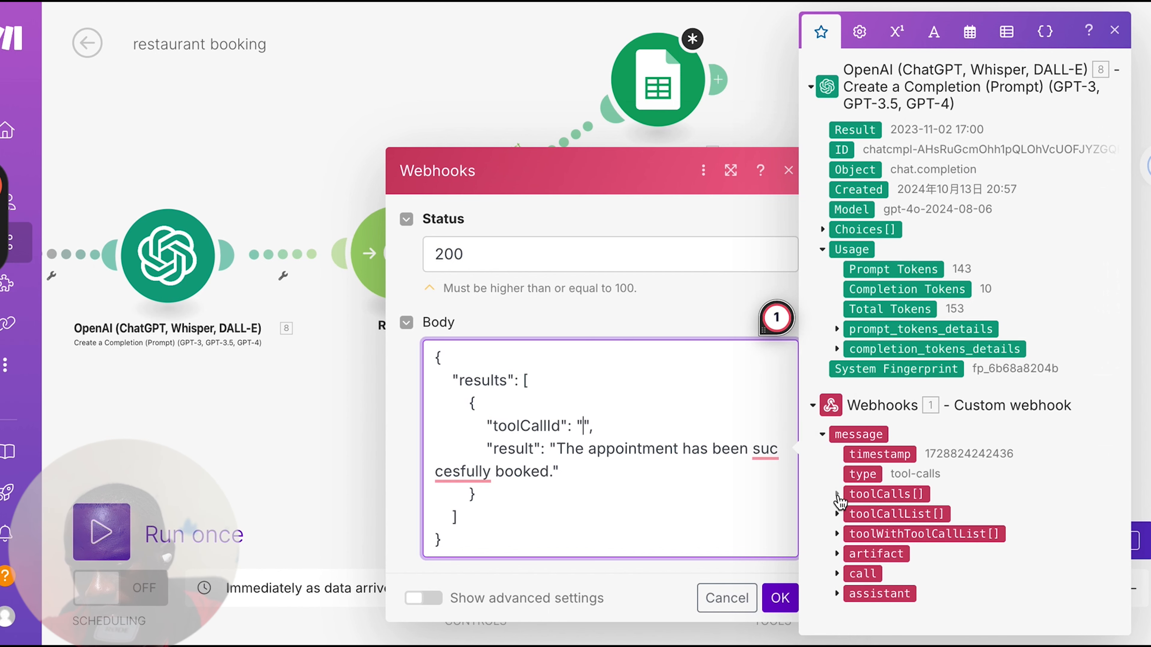
left_click(837, 494)
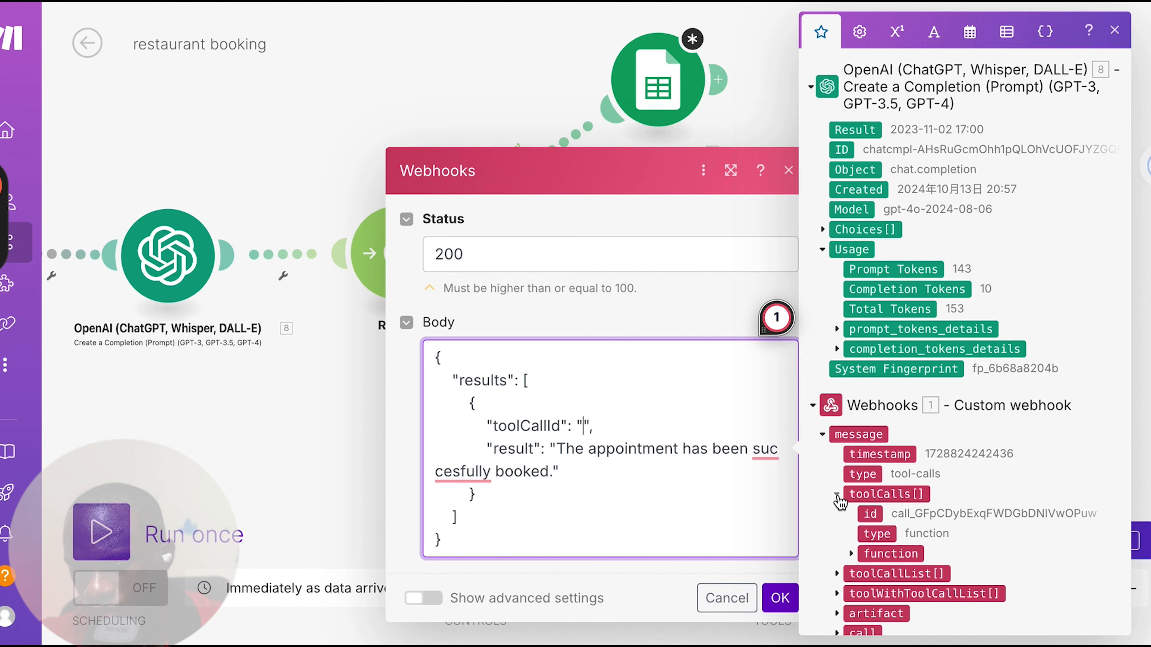
left_click(872, 514)
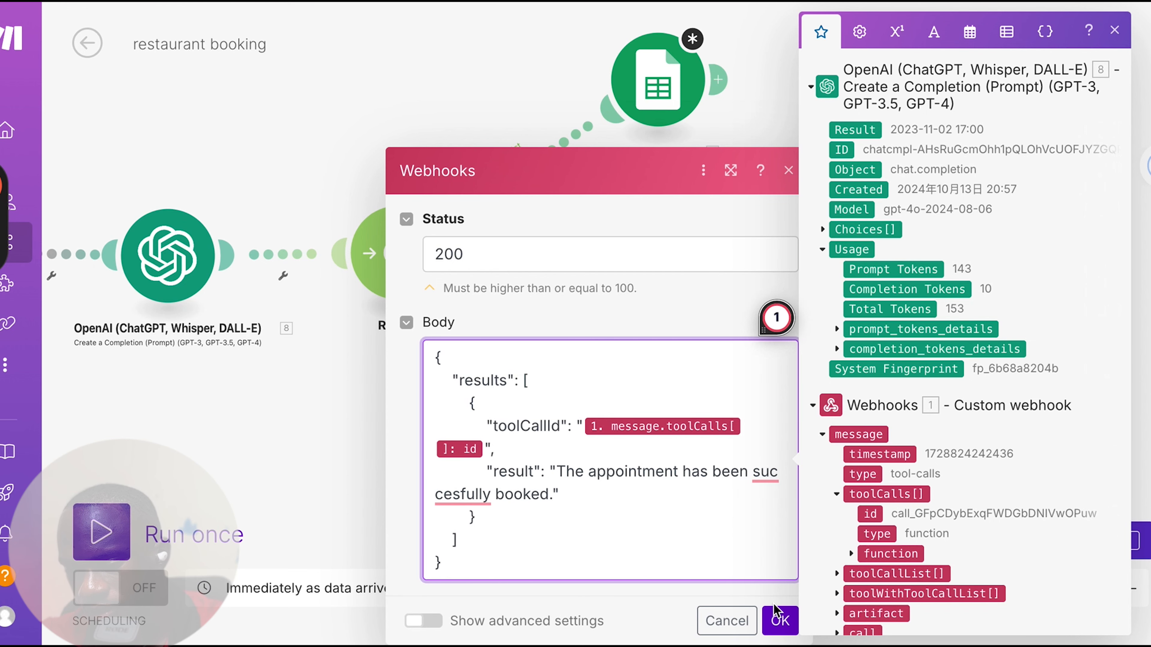
left_click(779, 619)
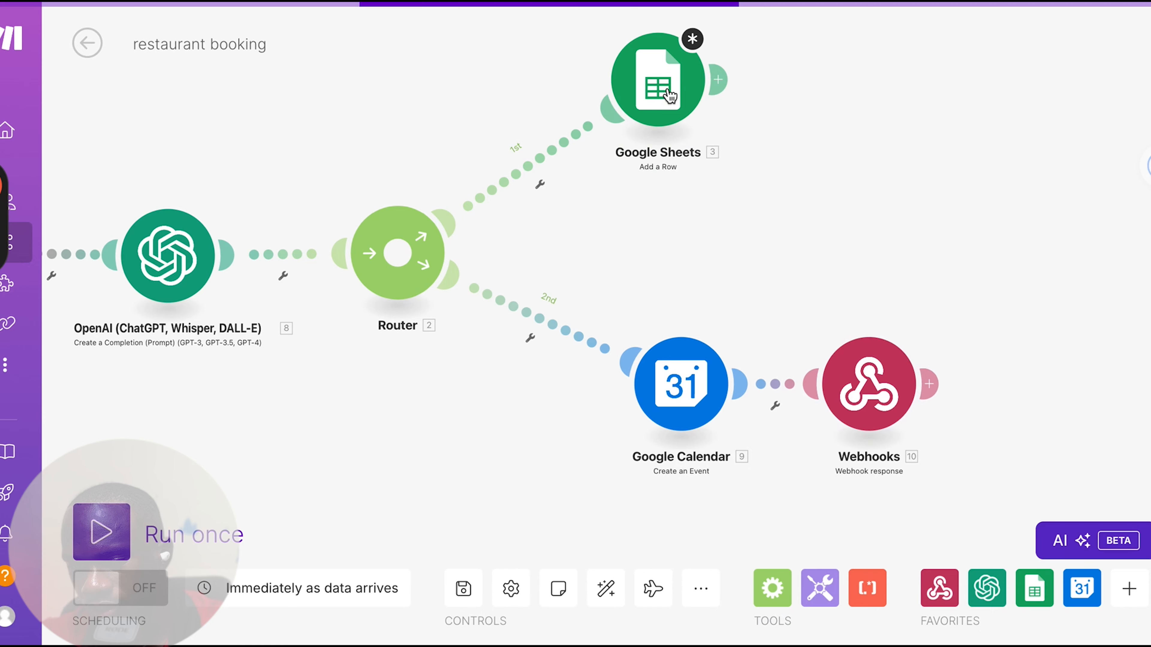
Open the Google Sheets module's settings and confirm them
left_click(670, 95)
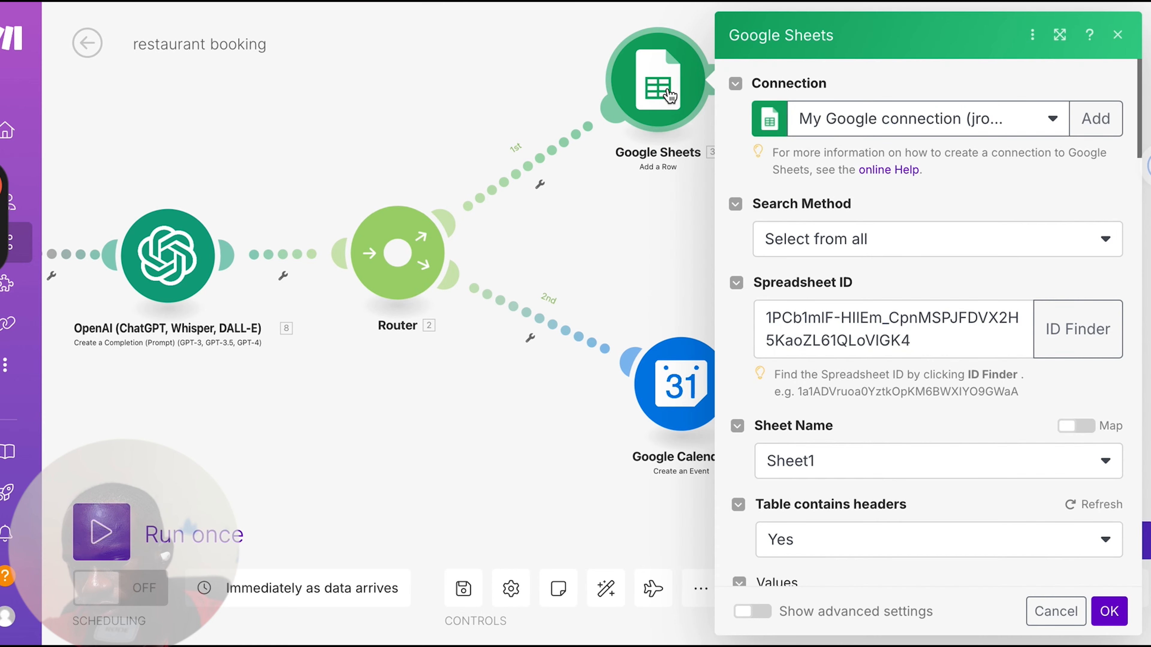
left_click(1110, 612)
left_click_drag(828, 247, 1010, 329)
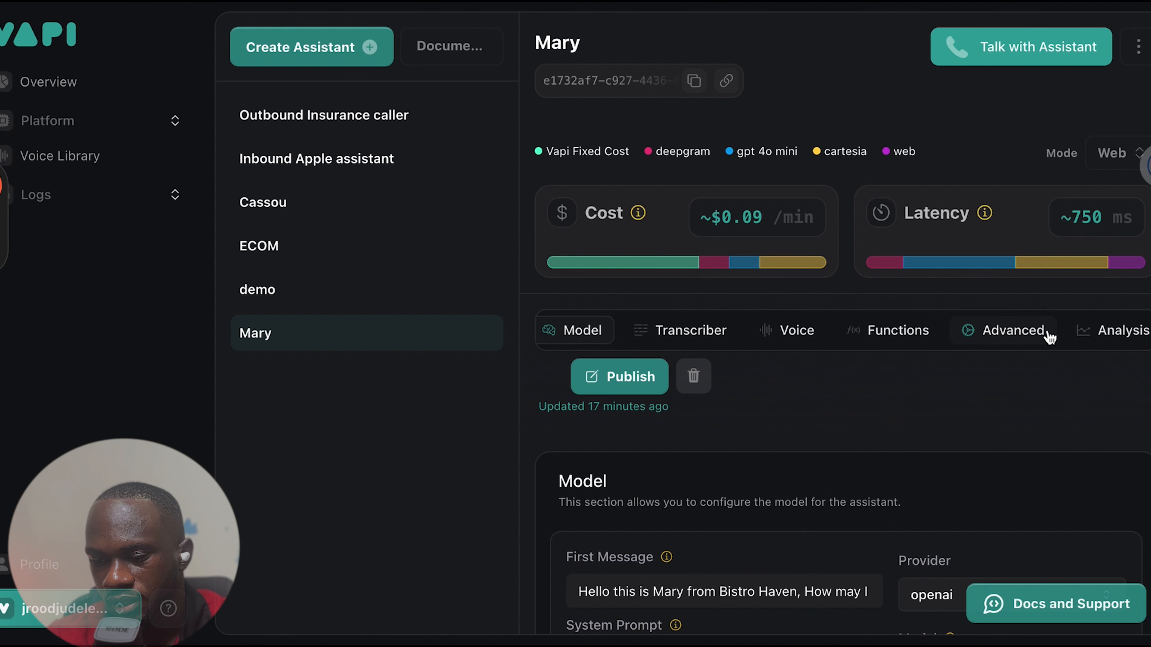
Set the Mary assistant's voice background sound to Default in Vapi and publish the assistant
left_click(809, 339)
scroll(820, 465, "down", 8)
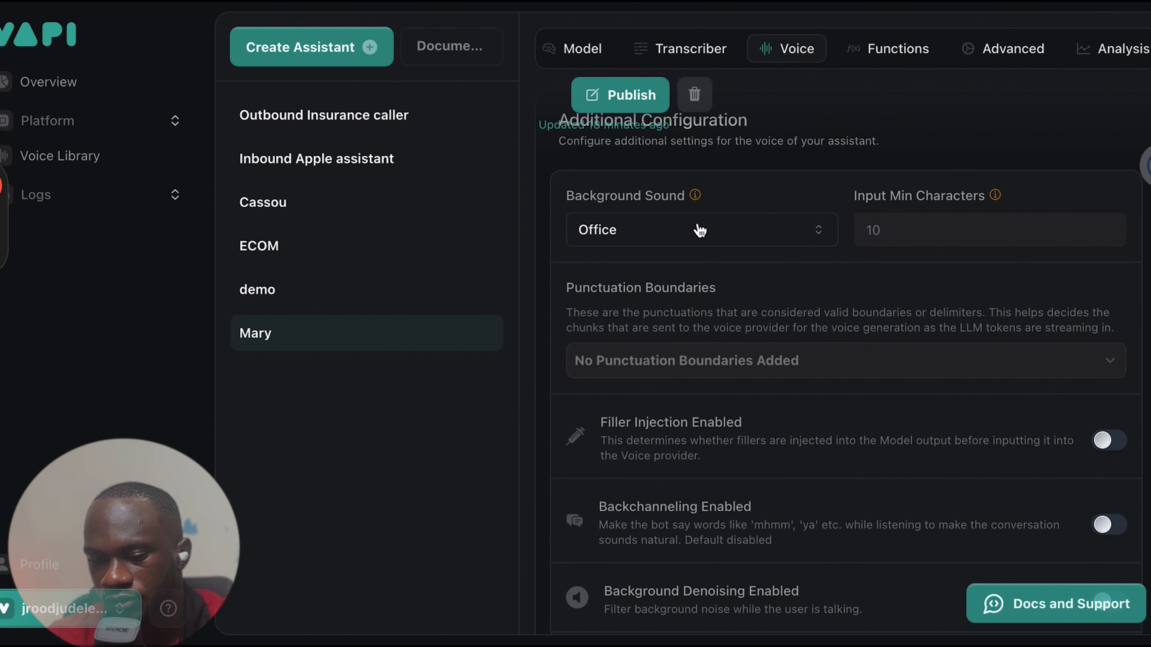
left_click(700, 230)
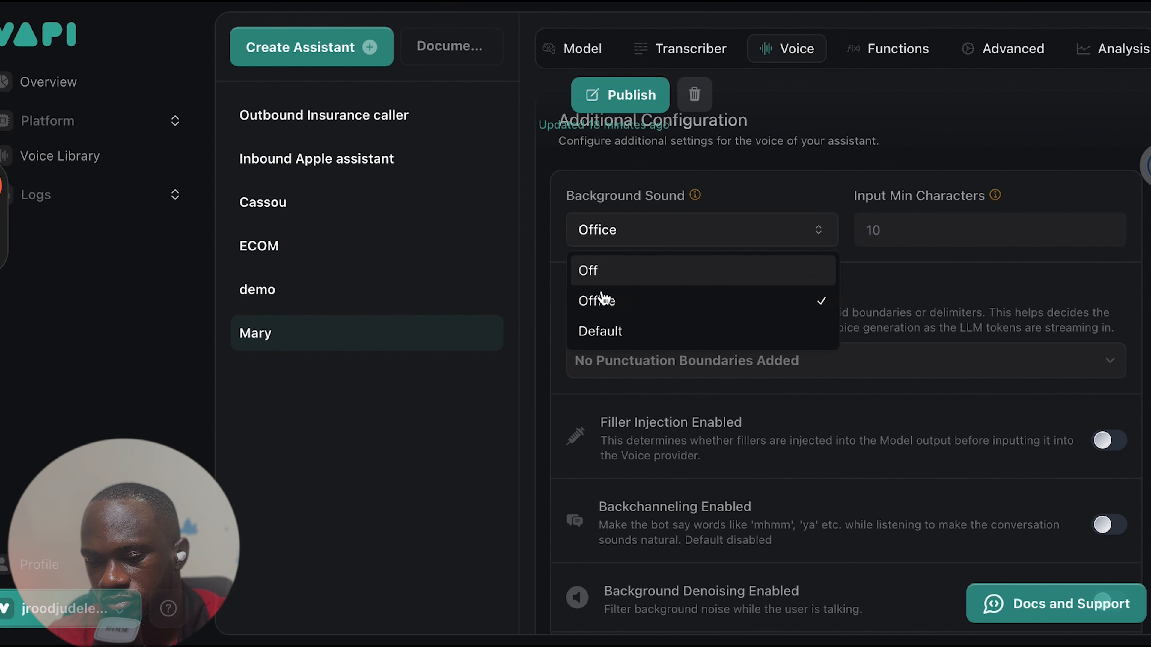
left_click(609, 330)
scroll(807, 257, "up", 10)
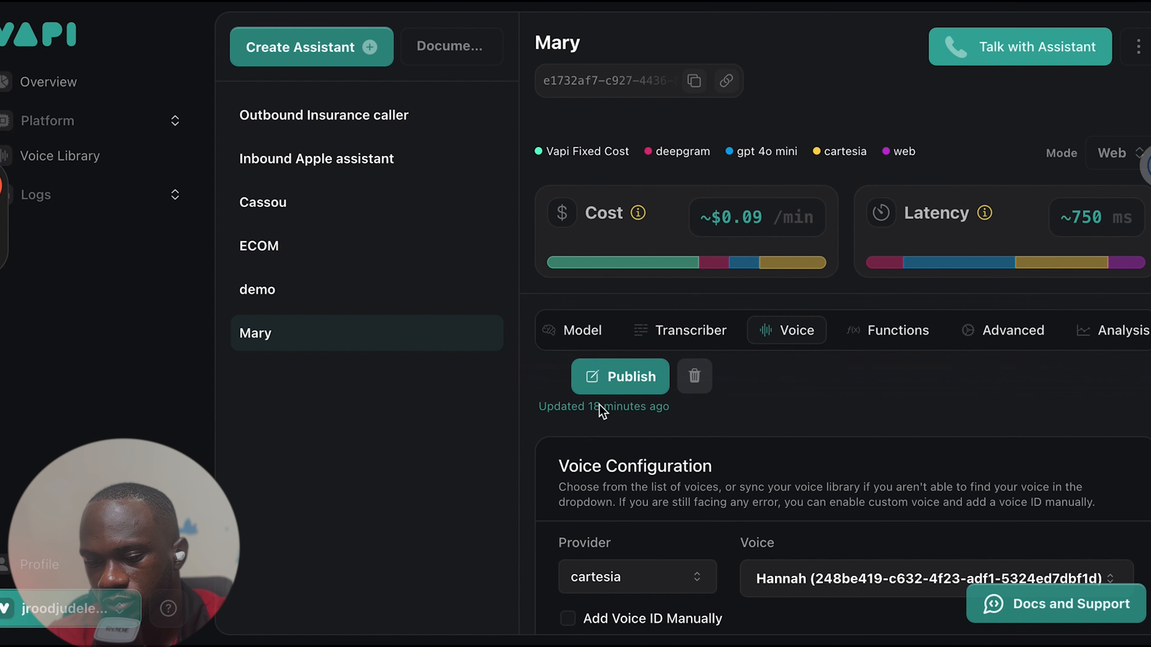
left_click(599, 385)
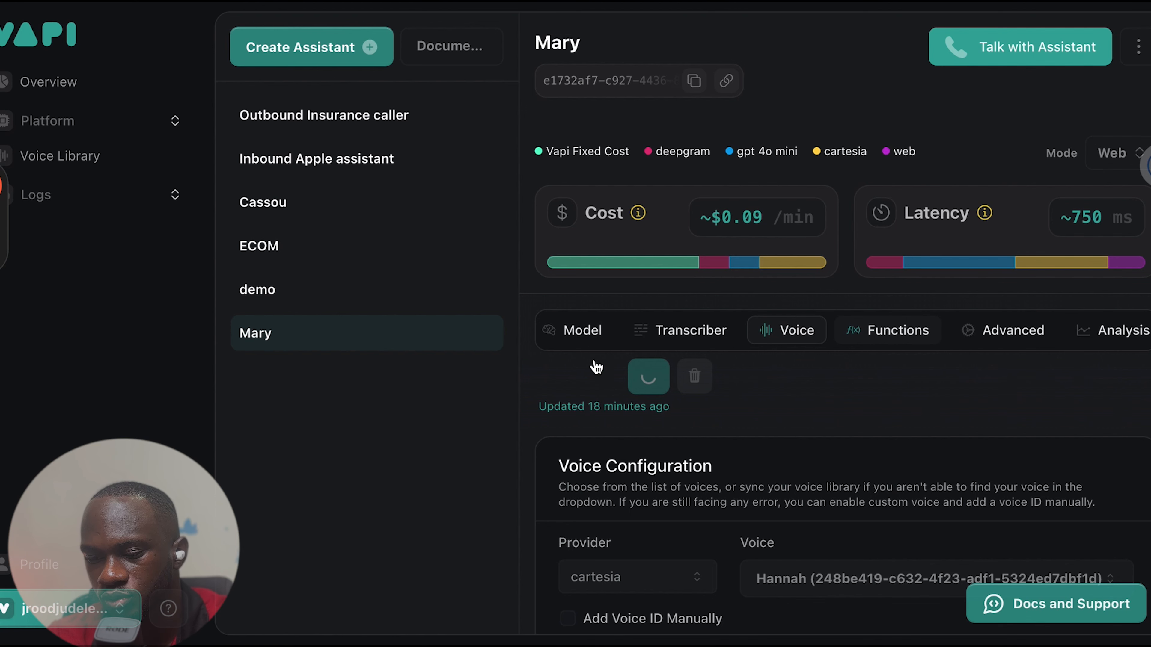
Check the Mary assistant's tool selection for BistroHavenBooking and look through the available tools
left_click(875, 331)
scroll(803, 484, "down", 4)
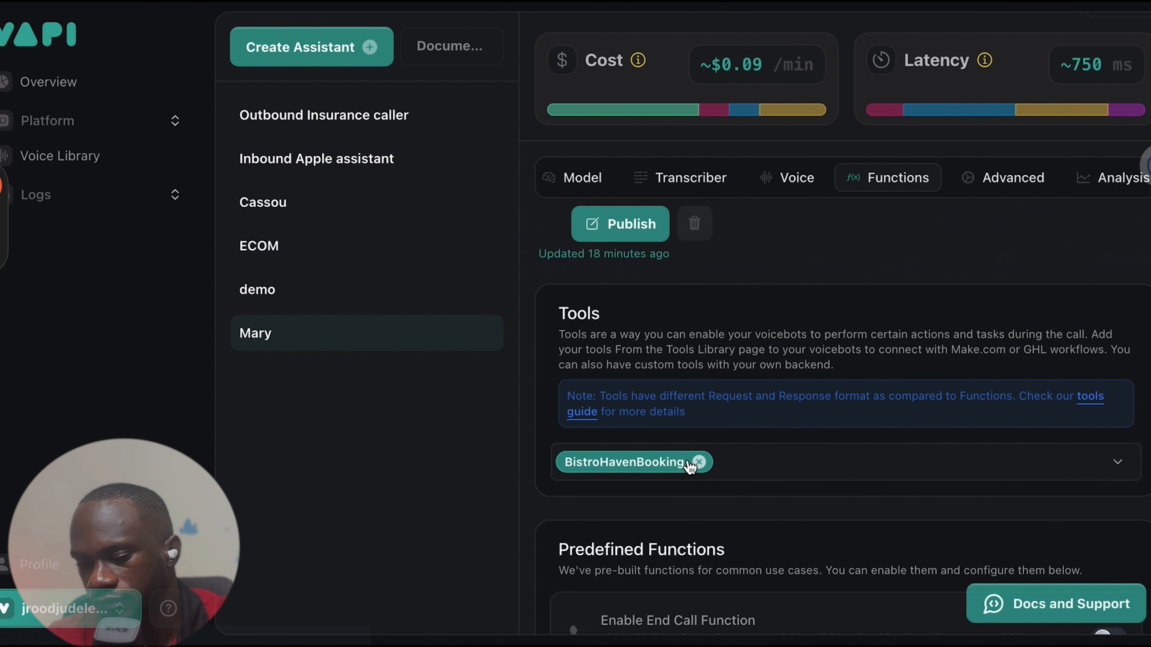
left_click(789, 467)
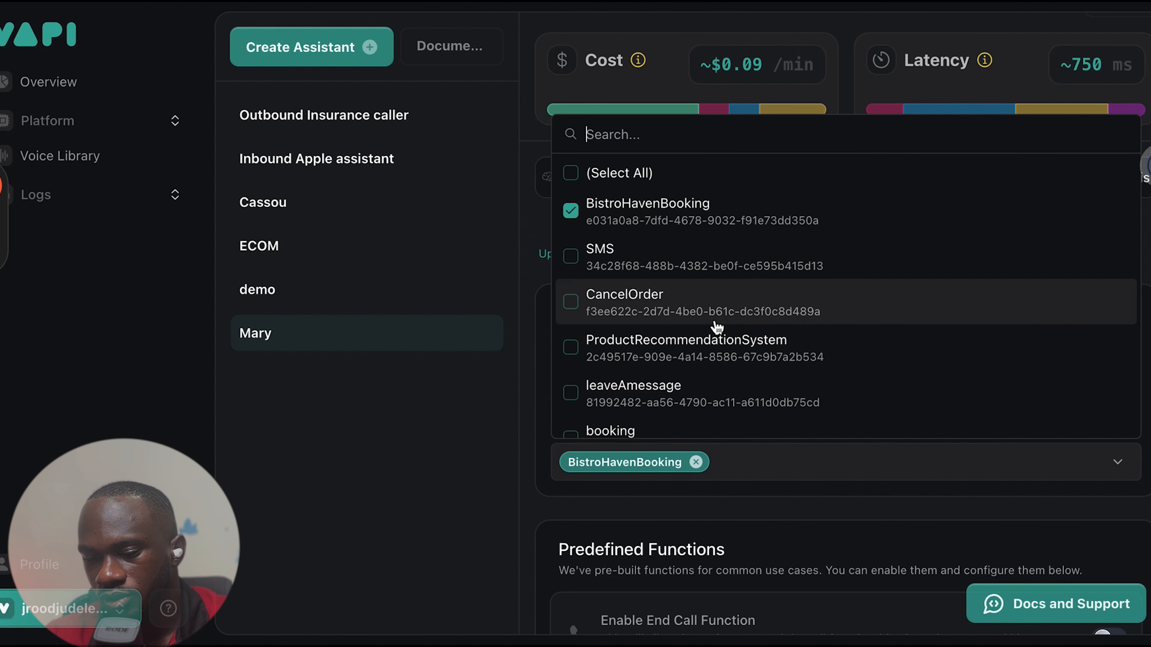
scroll(645, 329, "down", 3)
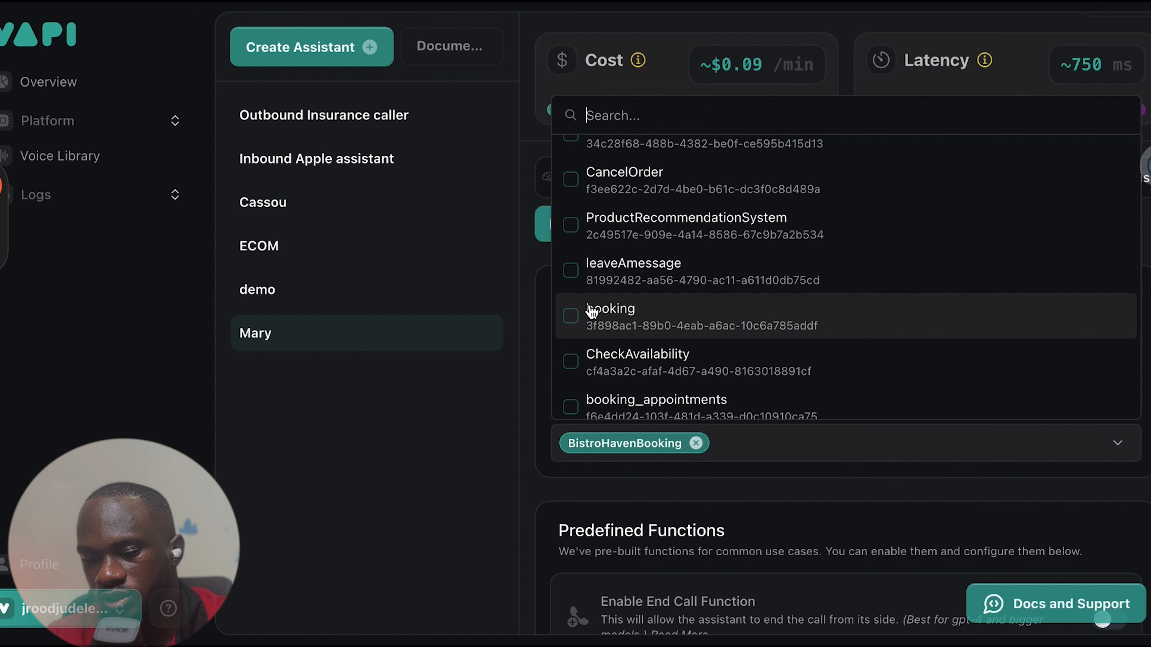
scroll(707, 340, "down", 5)
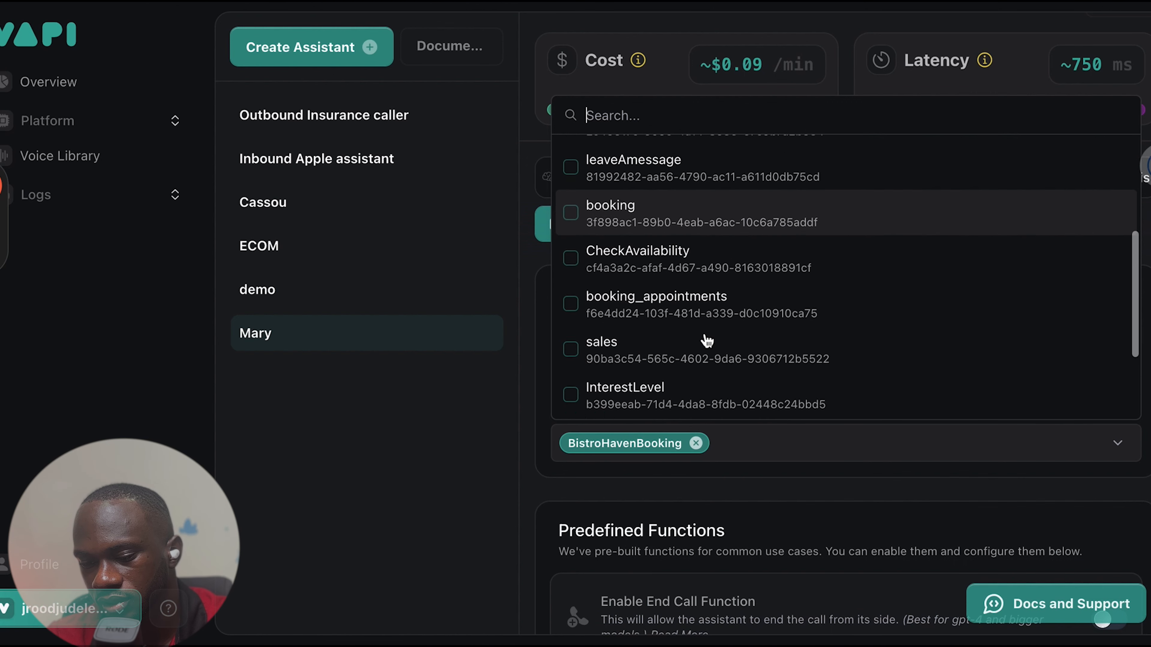
left_click(754, 457)
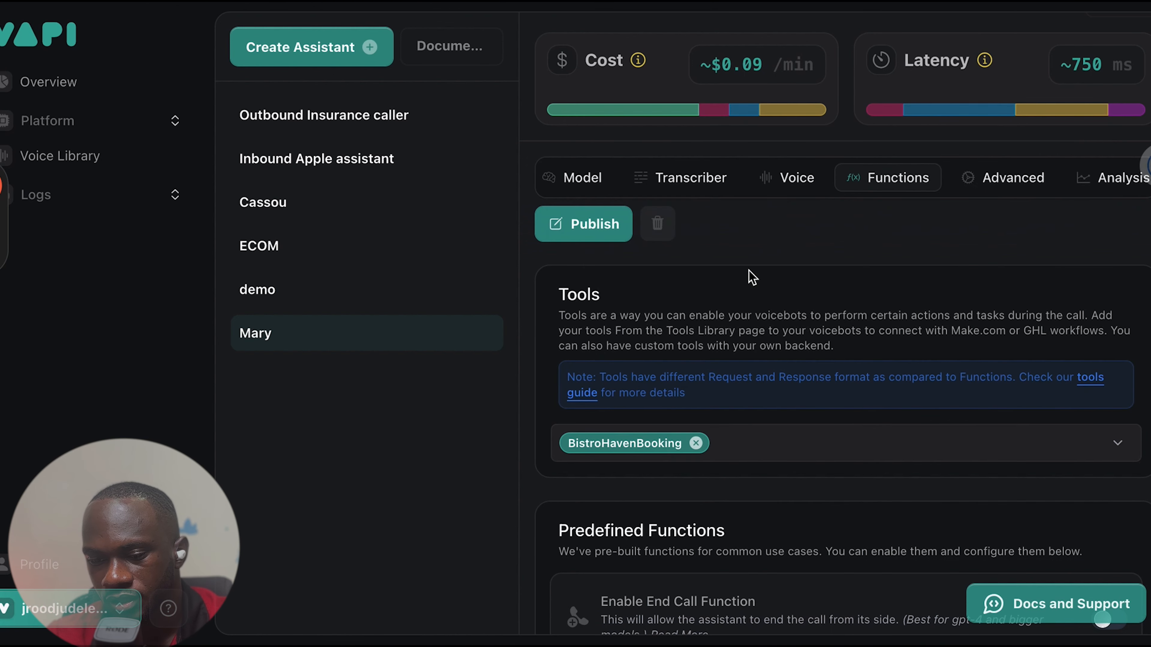
Start a test conversation with the assistant and run the Make restaurant booking scenario once, waiting for new data
scroll(750, 276, "up", 3)
left_click(1020, 47)
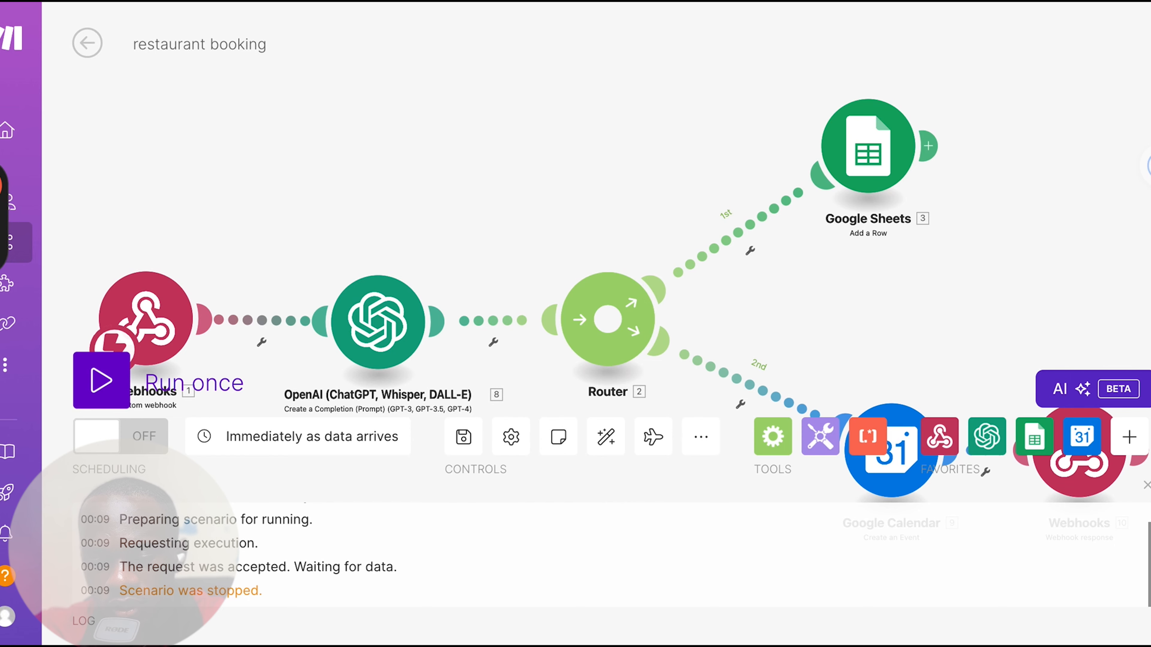
left_click(126, 382)
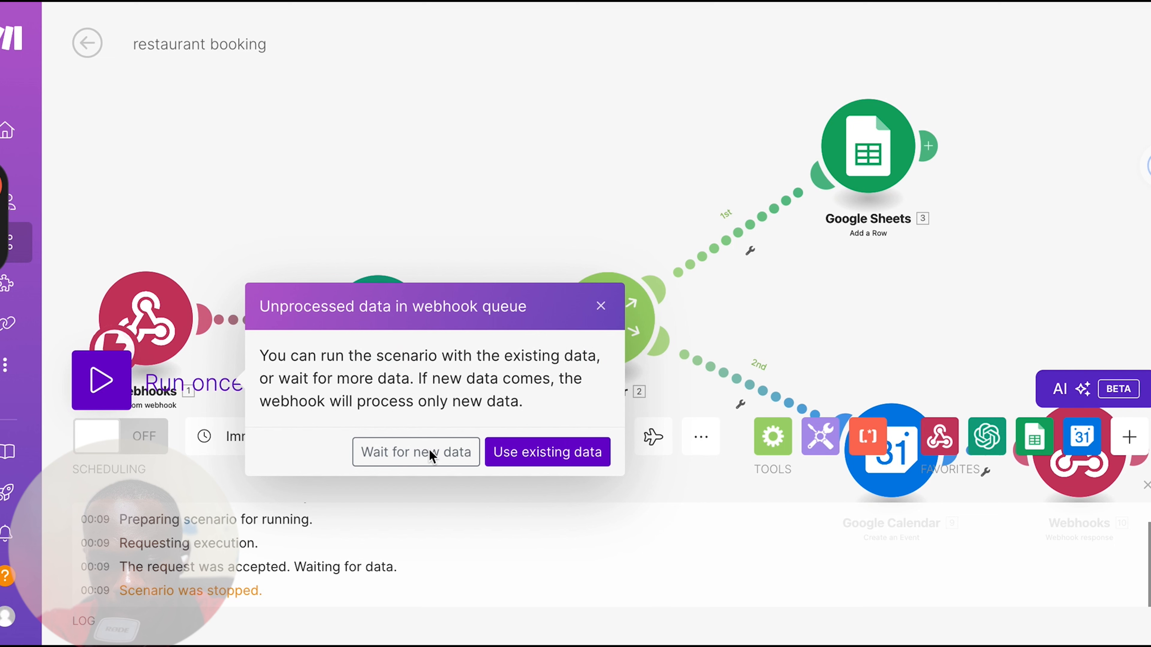
left_click(423, 458)
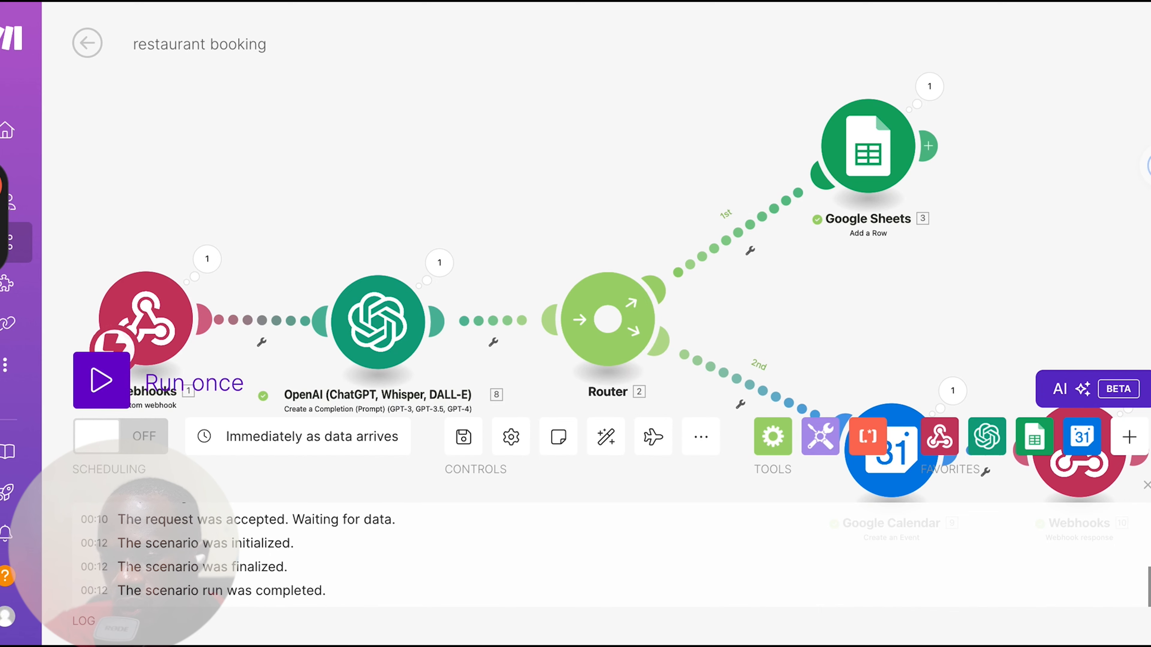
Switch to the bistroHaven spreadsheet to check the booking row from the test run
left_click(934, 0)
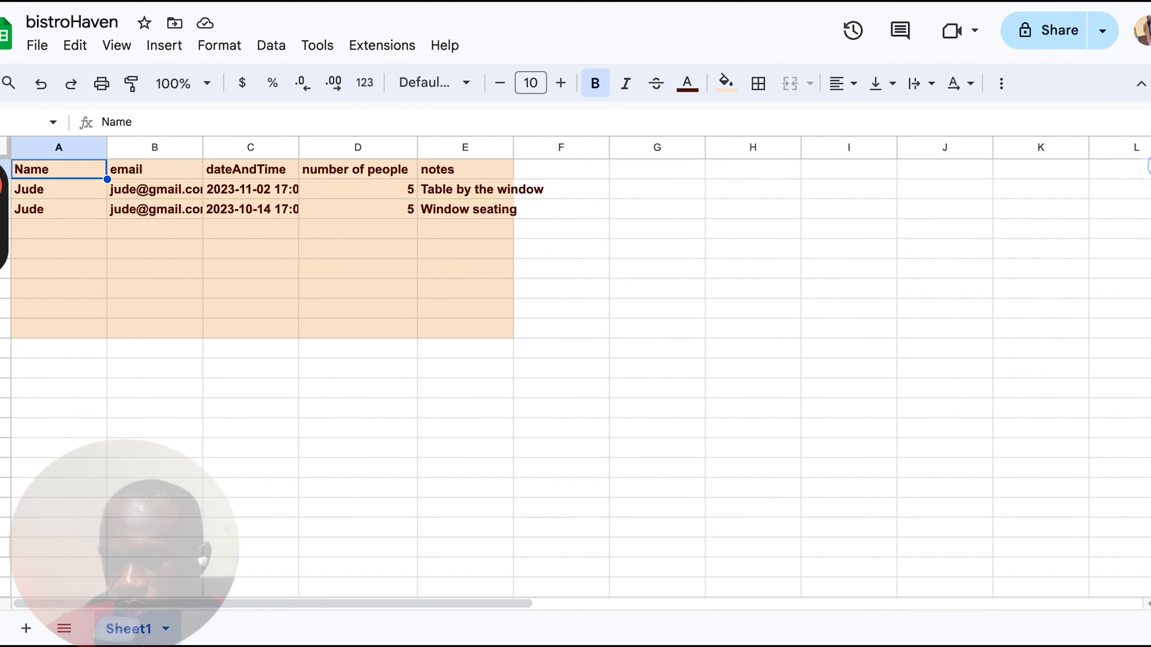